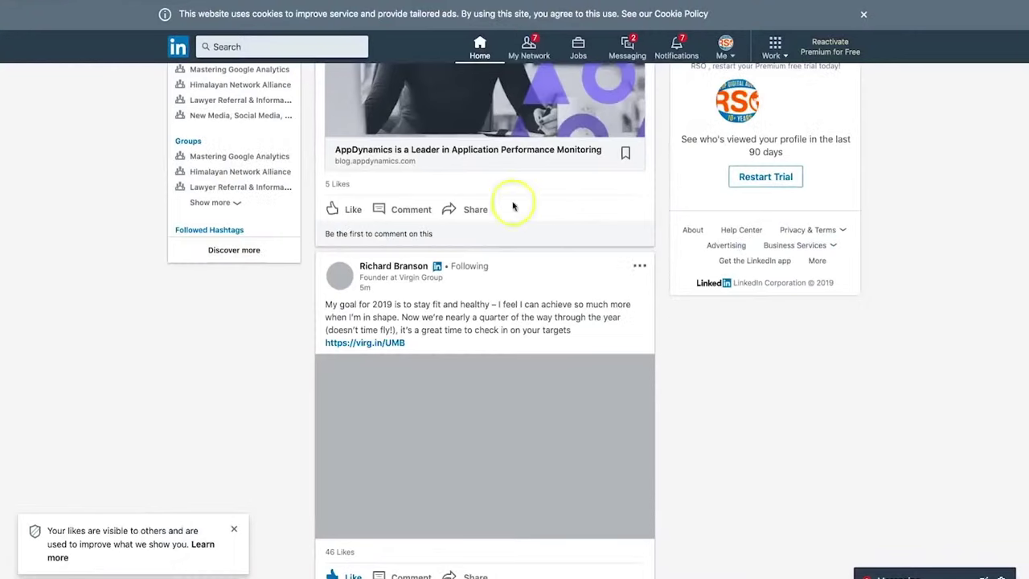
Step: Look through the home feed's posts, from connections' updates and promoted content to Richard Branson's post
scroll(509, 206, down, 4)
scroll(473, 271, up, 10)
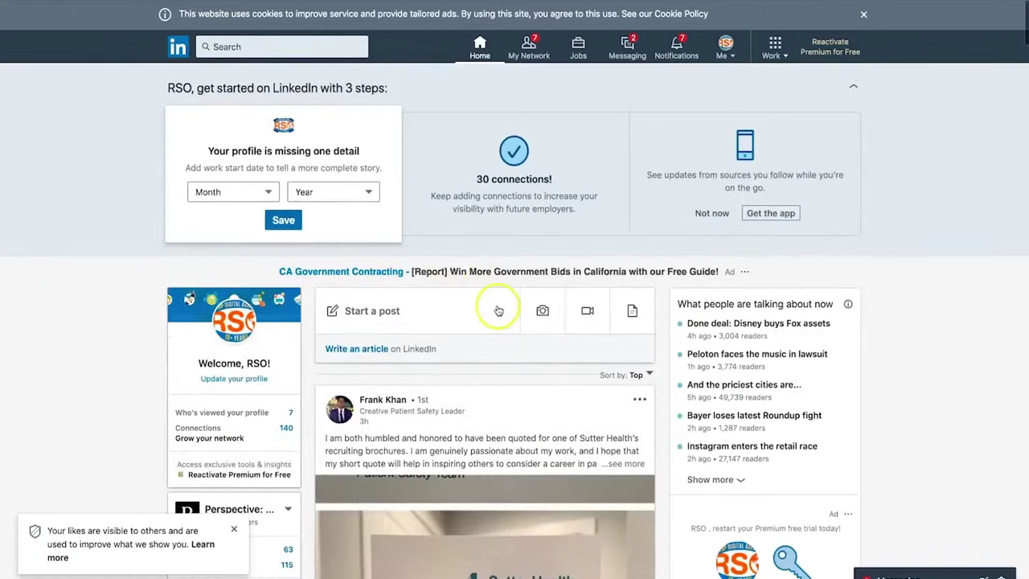
scroll(490, 298, down, 2)
scroll(498, 311, down, 1)
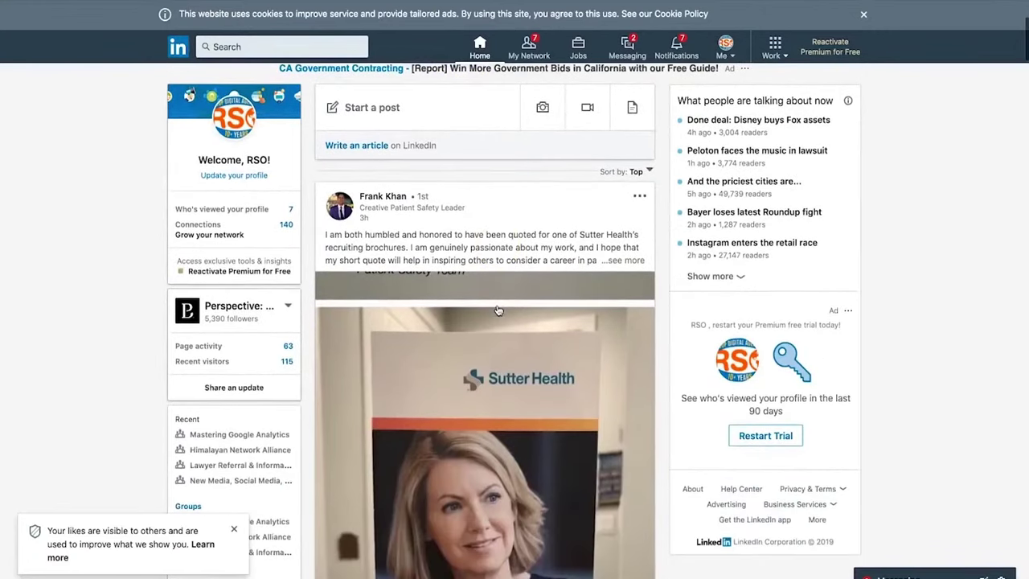
scroll(499, 311, down, 1)
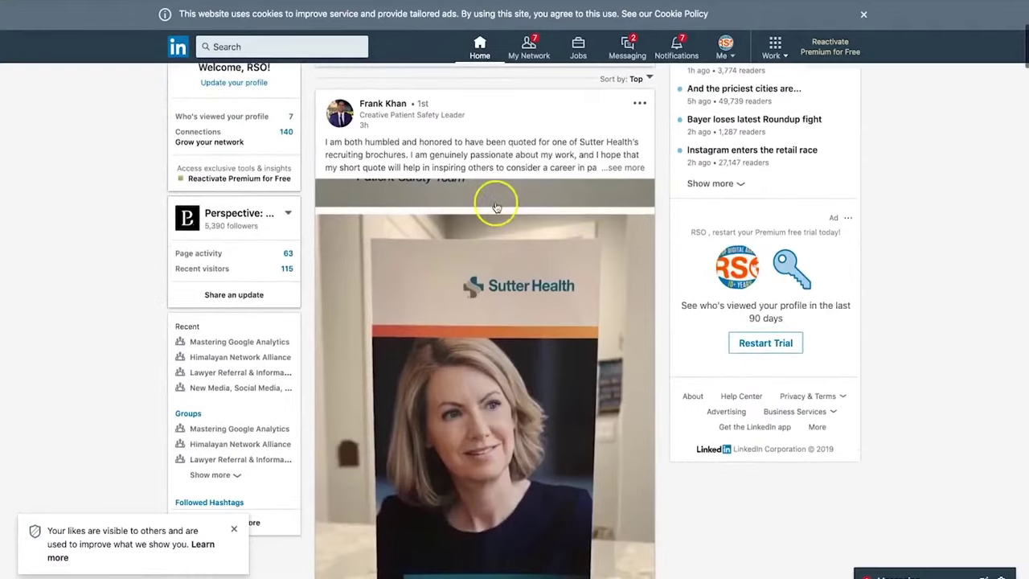
scroll(494, 205, down, 5)
scroll(496, 207, down, 4)
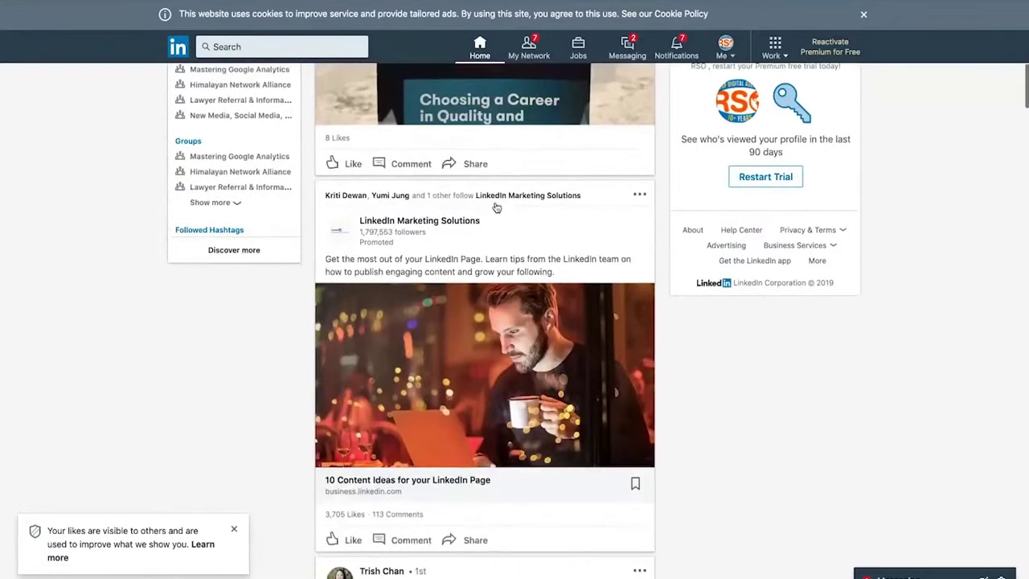
scroll(496, 207, down, 4)
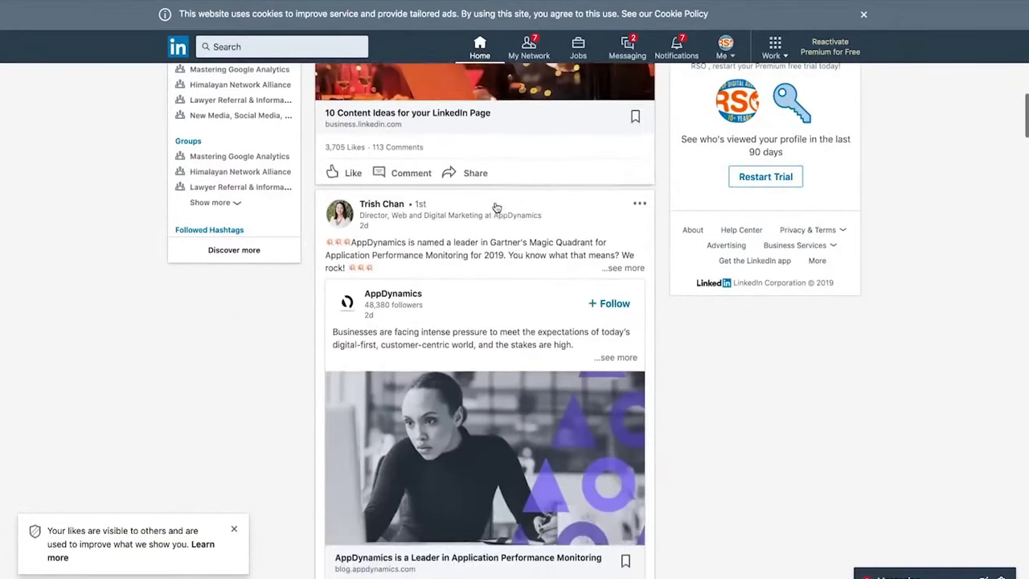
scroll(491, 313, down, 3)
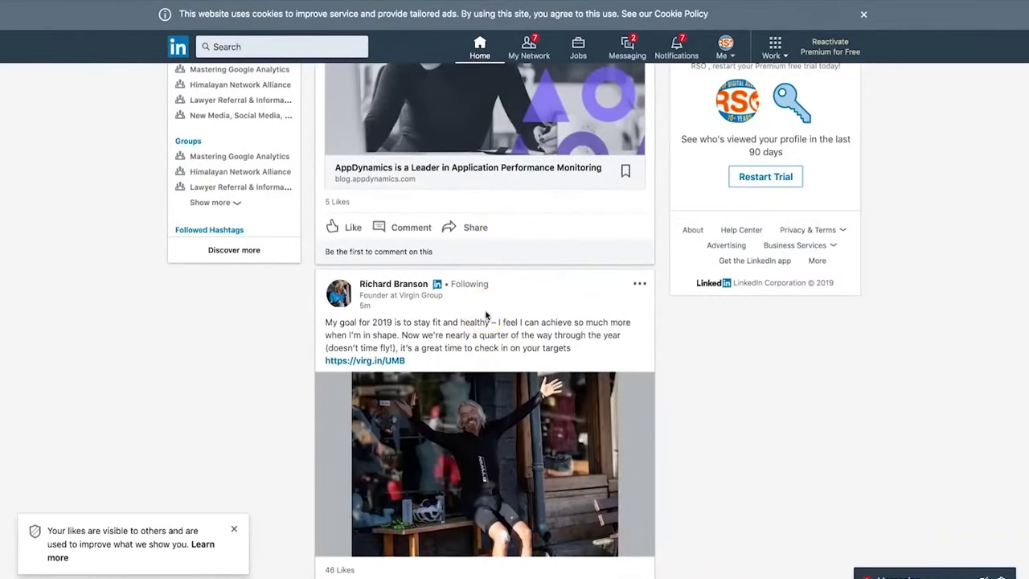
scroll(486, 315, down, 2)
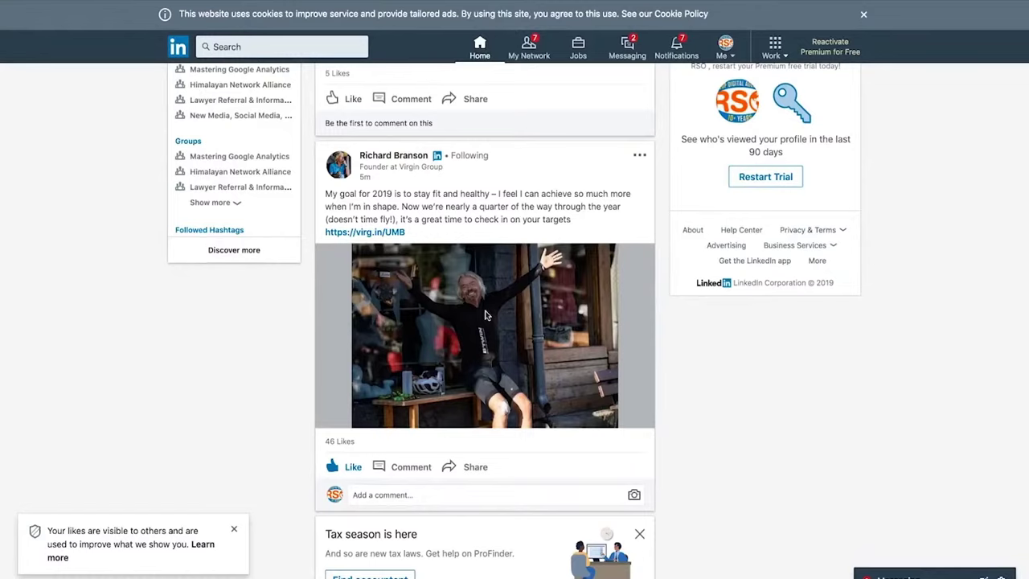
scroll(485, 315, up, 2)
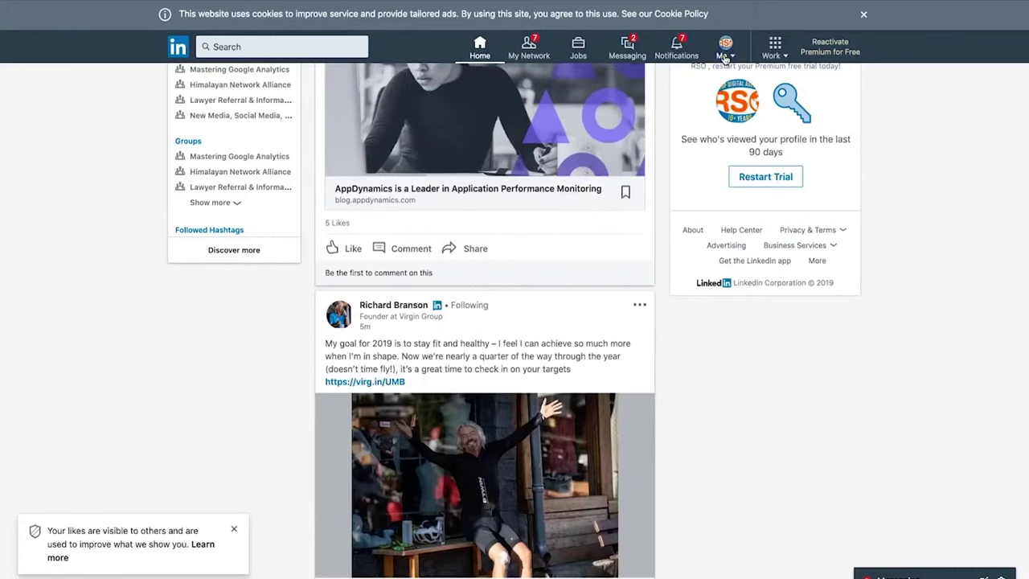
Step: Open the RSO Consulting profile and review its profile strength, dashboard and experience sections
click(723, 50)
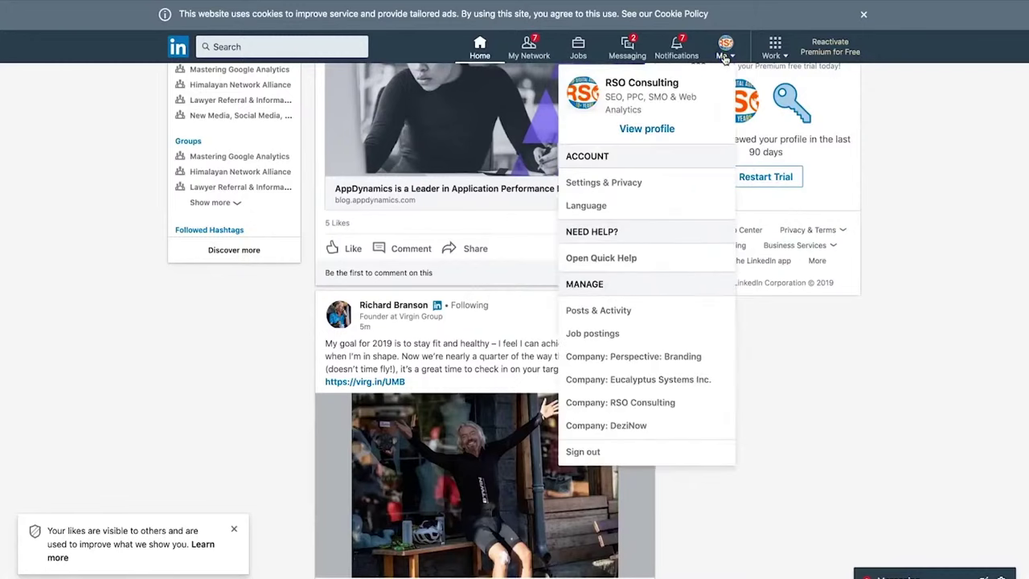
click(647, 129)
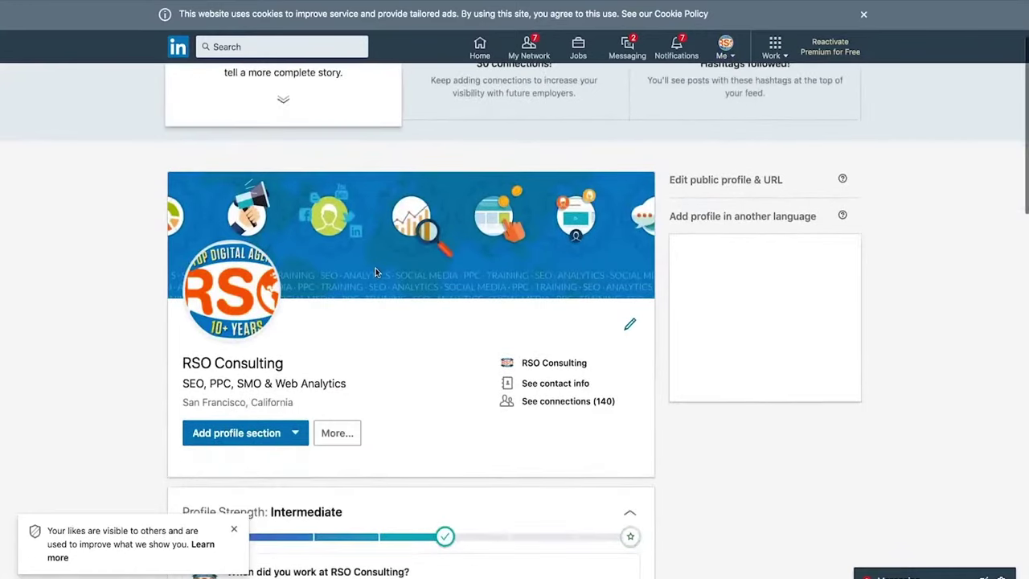
scroll(376, 272, down, 5)
scroll(377, 271, down, 2)
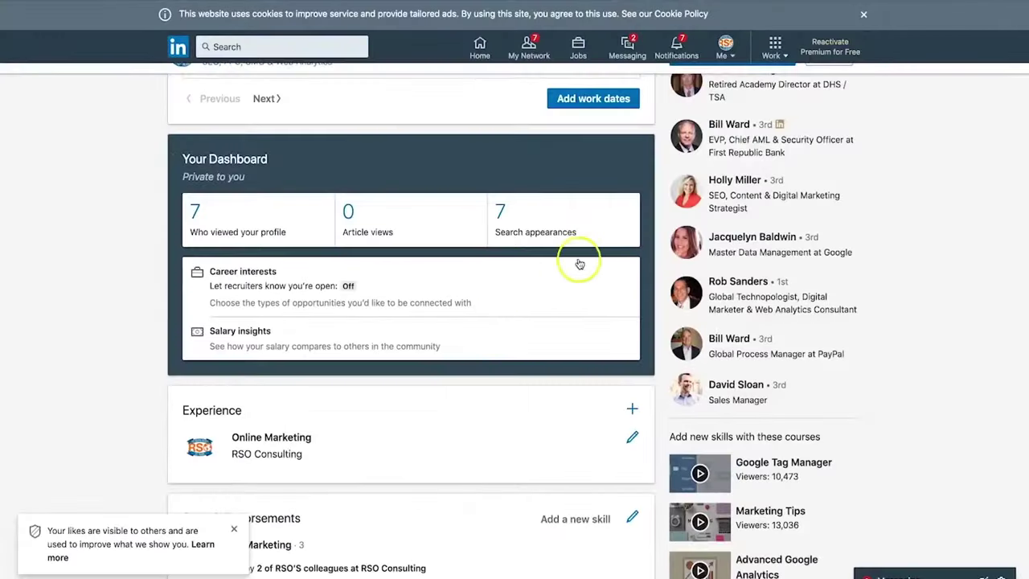
scroll(514, 259, up, 2)
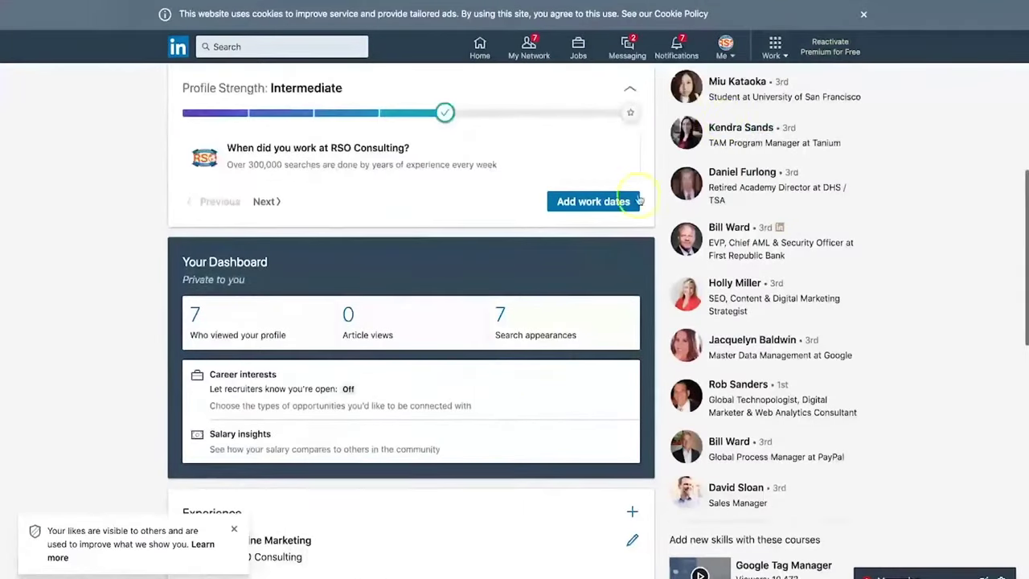
Step: Search for Simplilearn and open its company page
click(769, 61)
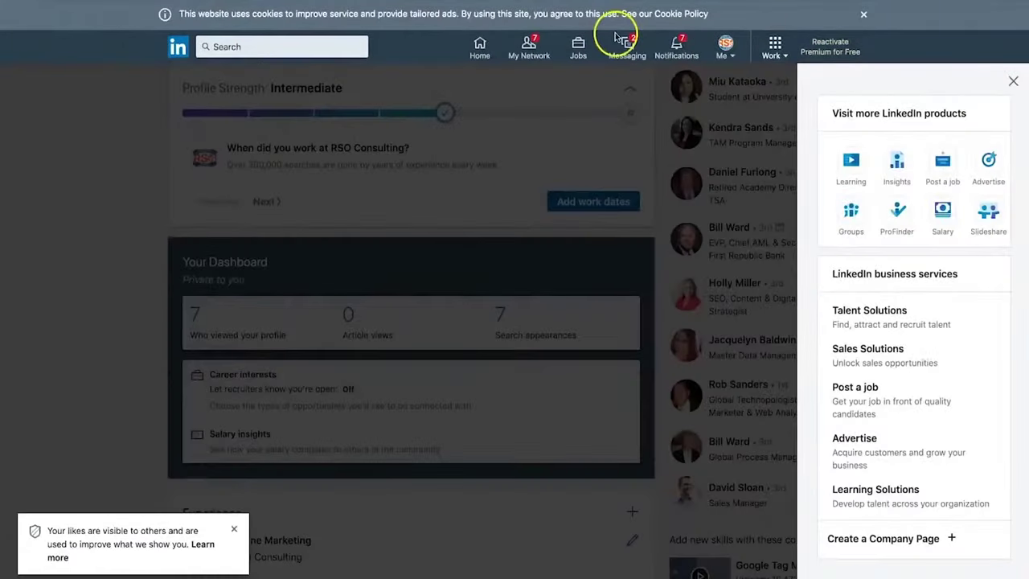
click(264, 51)
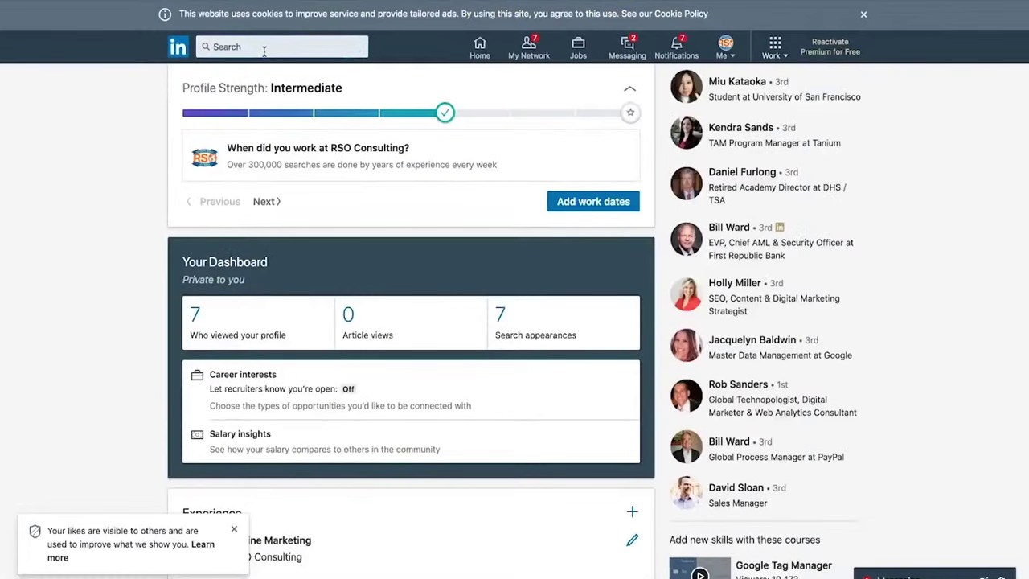
click(244, 45)
text(si)
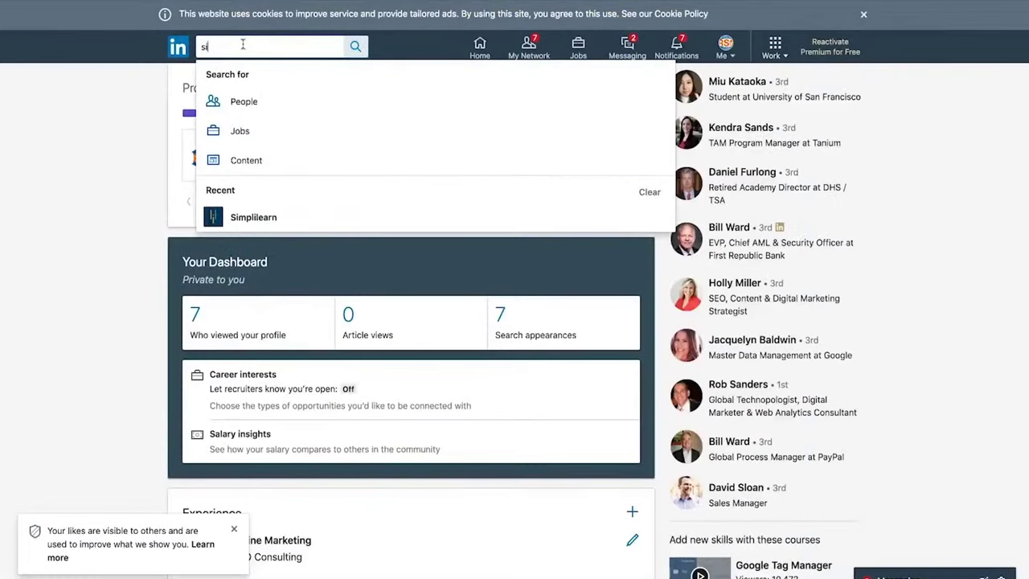
text(mpl)
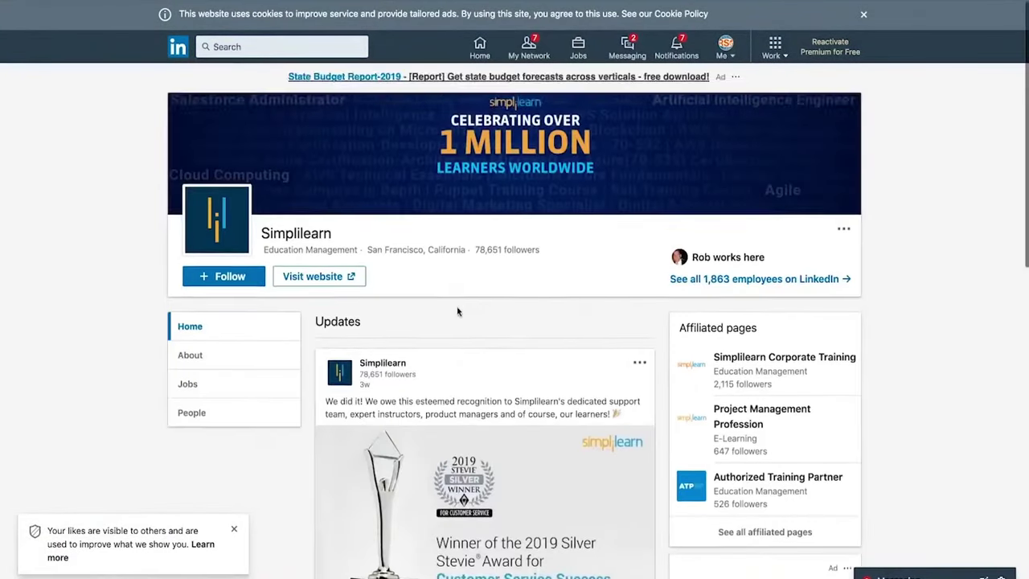
Step: Examine the Simplilearn company page, including its header, page sections, affiliated pages and posted updates
scroll(457, 309, down, 1)
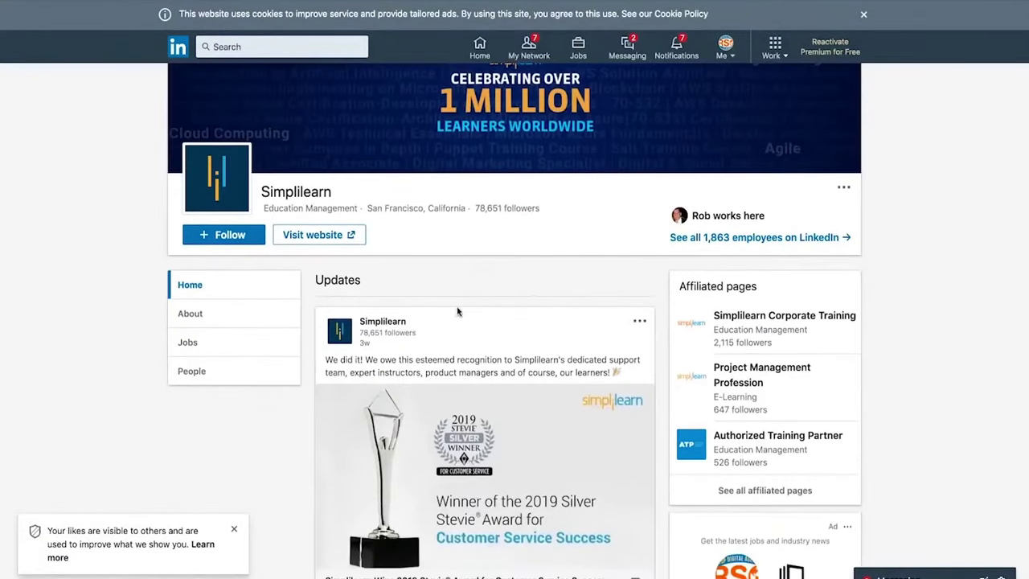
scroll(458, 311, down, 3)
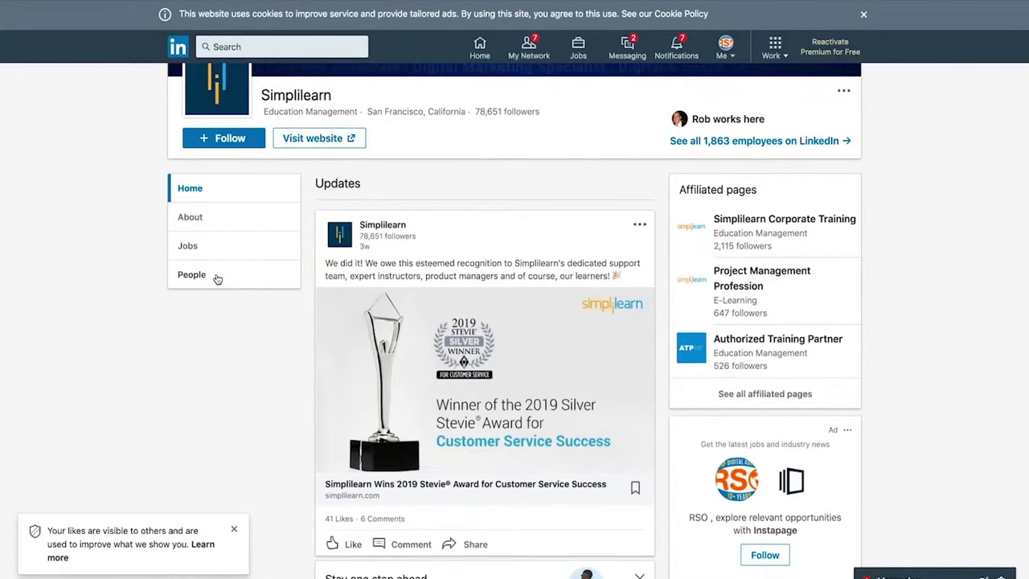
scroll(591, 199, down, 1)
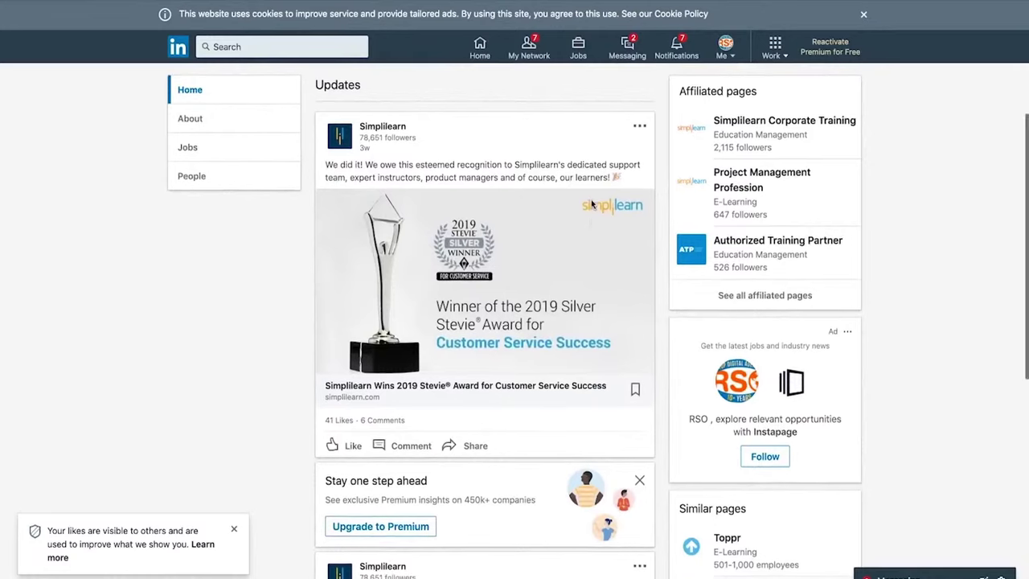
scroll(591, 203, down, 1)
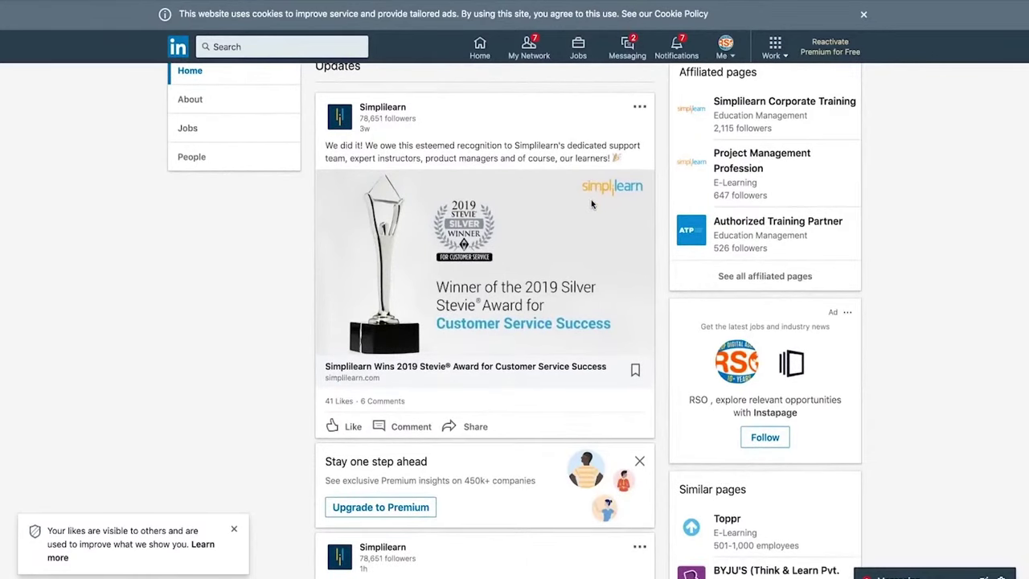
scroll(591, 199, down, 5)
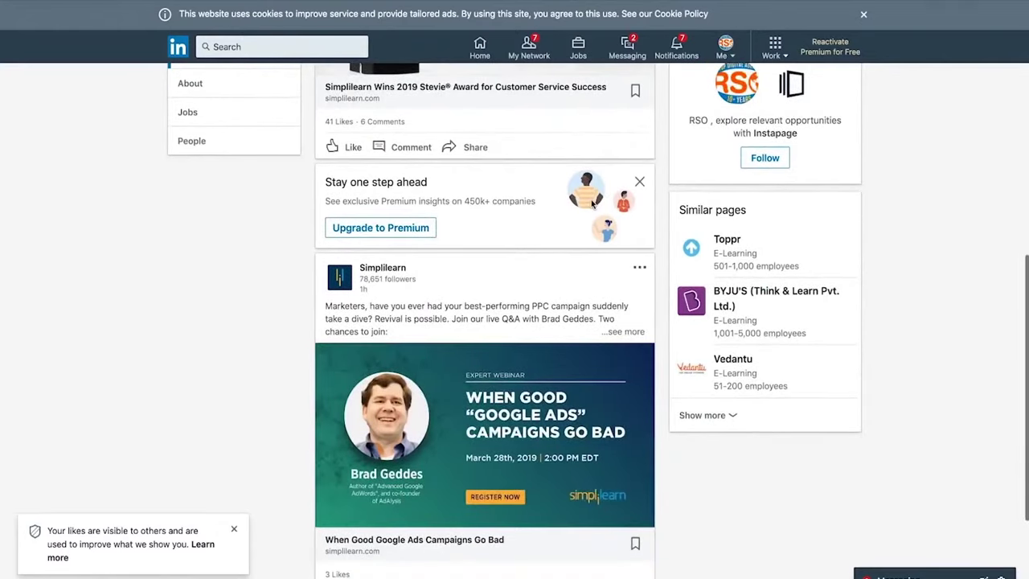
scroll(593, 203, down, 1)
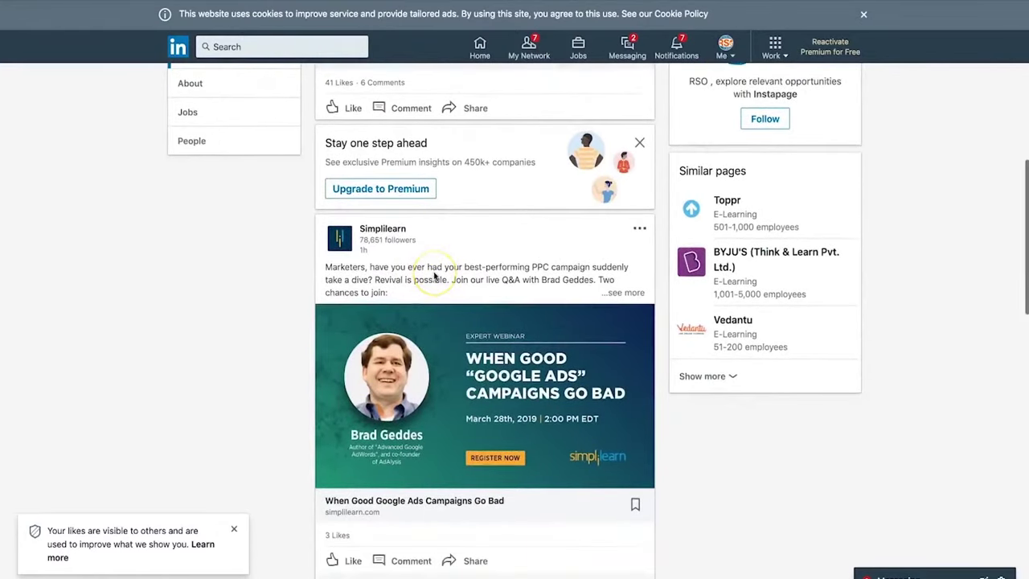
scroll(435, 277, down, 1)
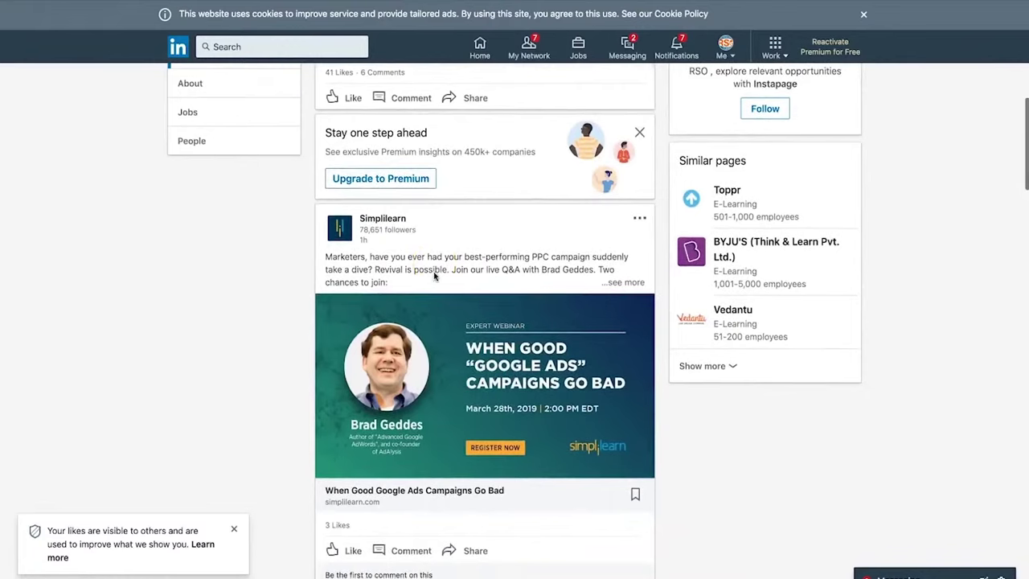
scroll(433, 274, down, 1)
scroll(433, 273, down, 2)
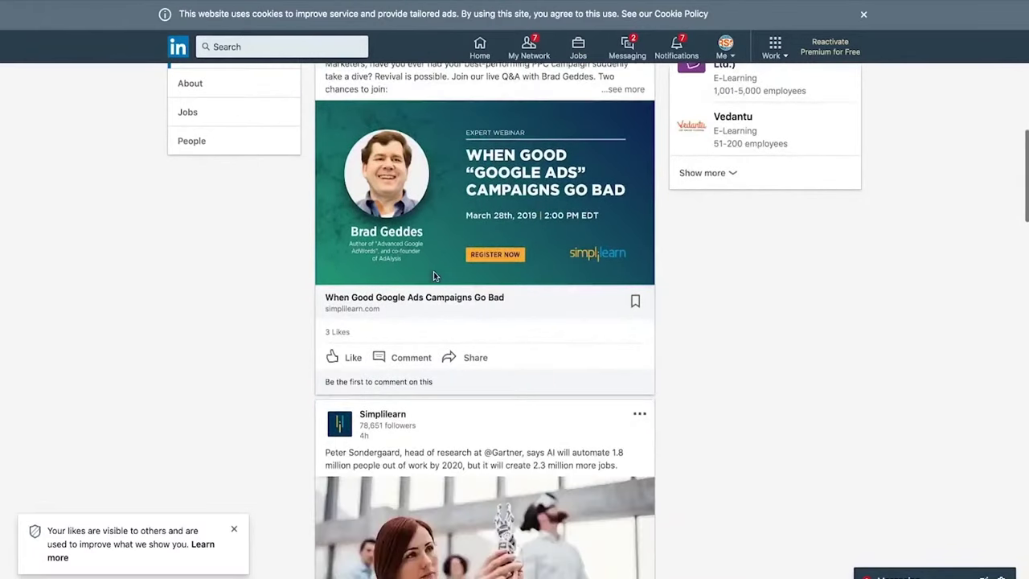
scroll(434, 275, down, 6)
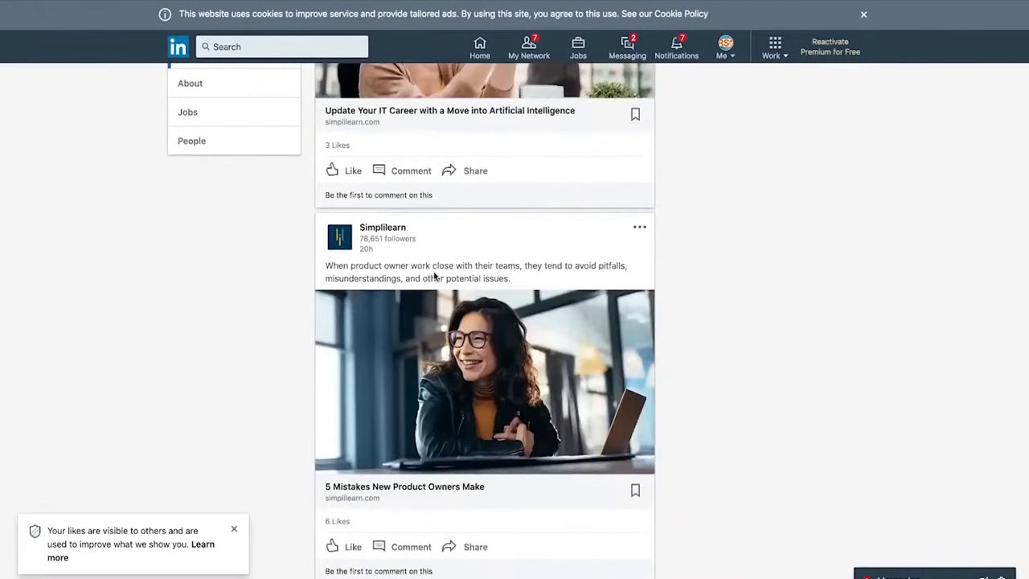
scroll(434, 276, down, 3)
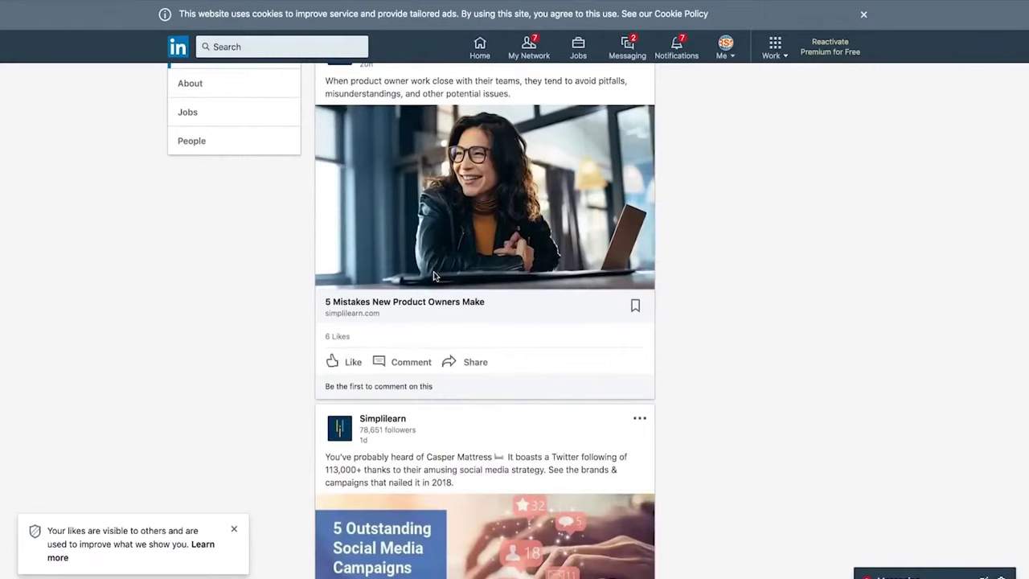
scroll(433, 276, up, 9)
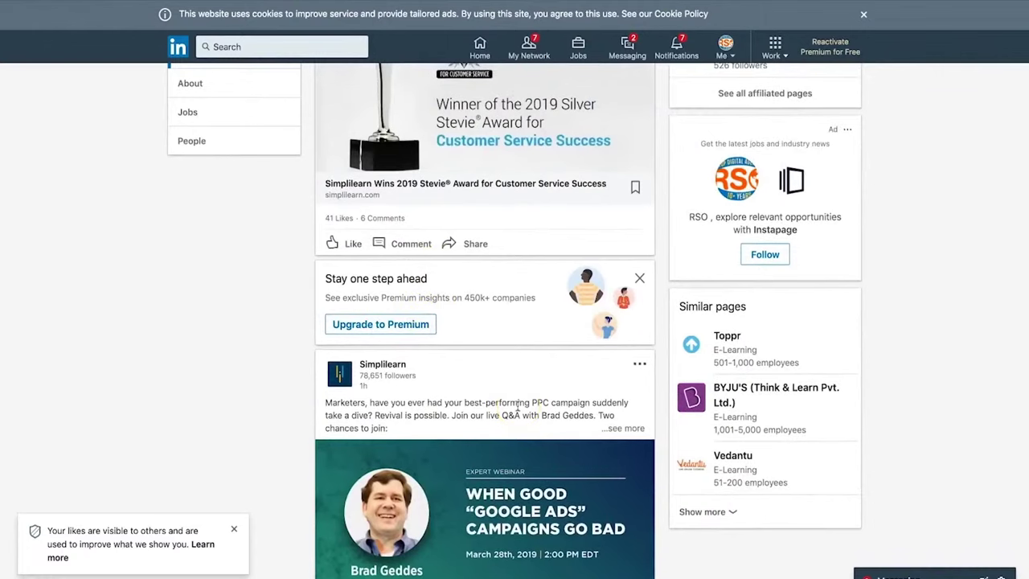
scroll(519, 408, up, 5)
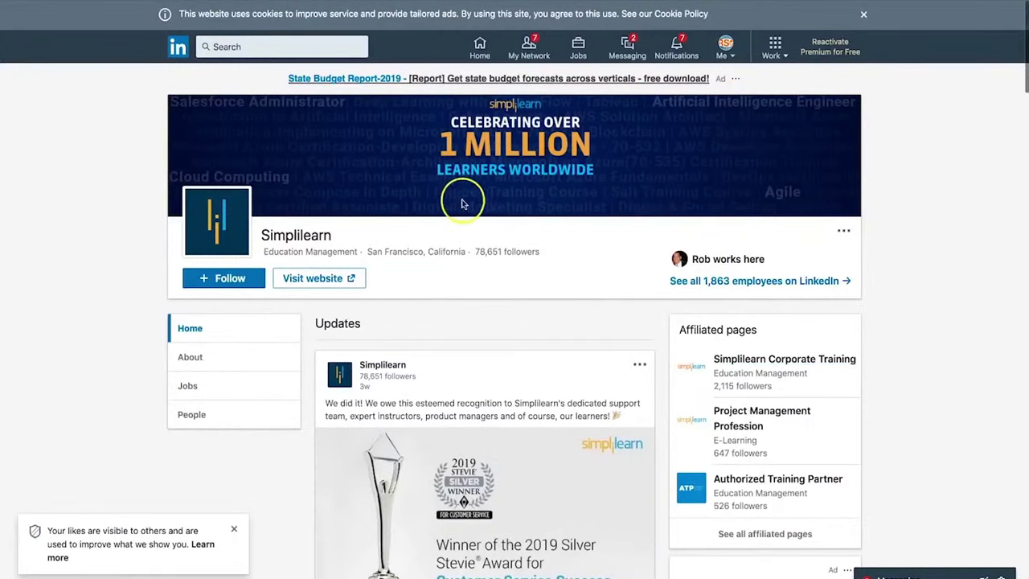
scroll(462, 205, down, 2)
scroll(467, 213, down, 3)
scroll(468, 213, up, 5)
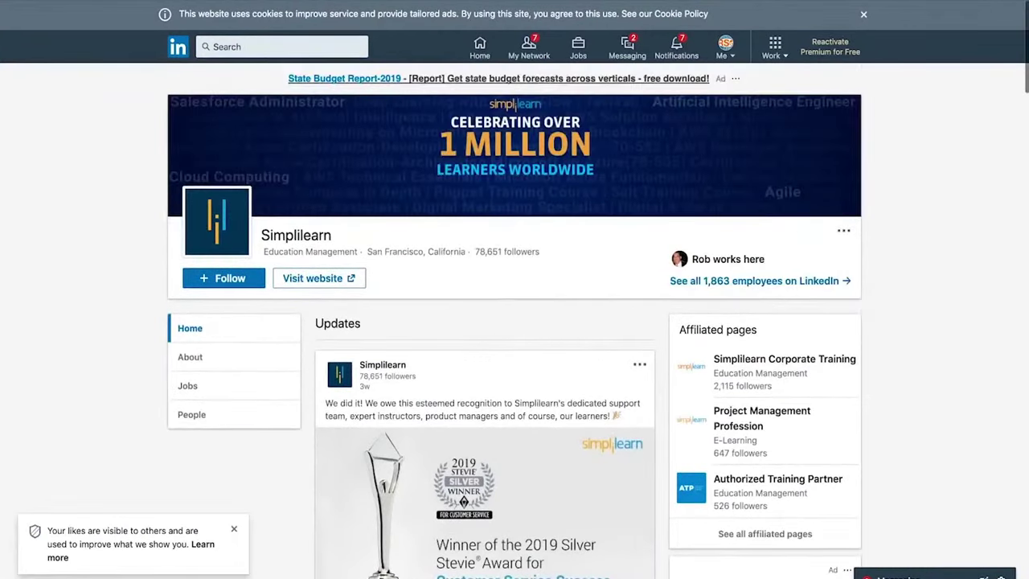
Step: Return to the home feed and review its layout, posts, news and sidebar ads
click(479, 45)
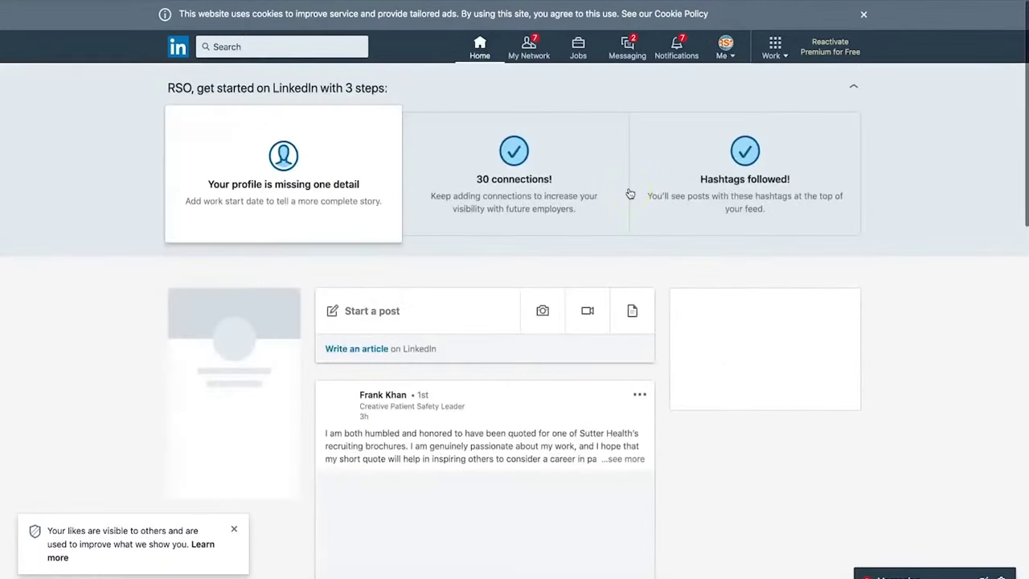
scroll(397, 373, down, 1)
scroll(396, 373, down, 5)
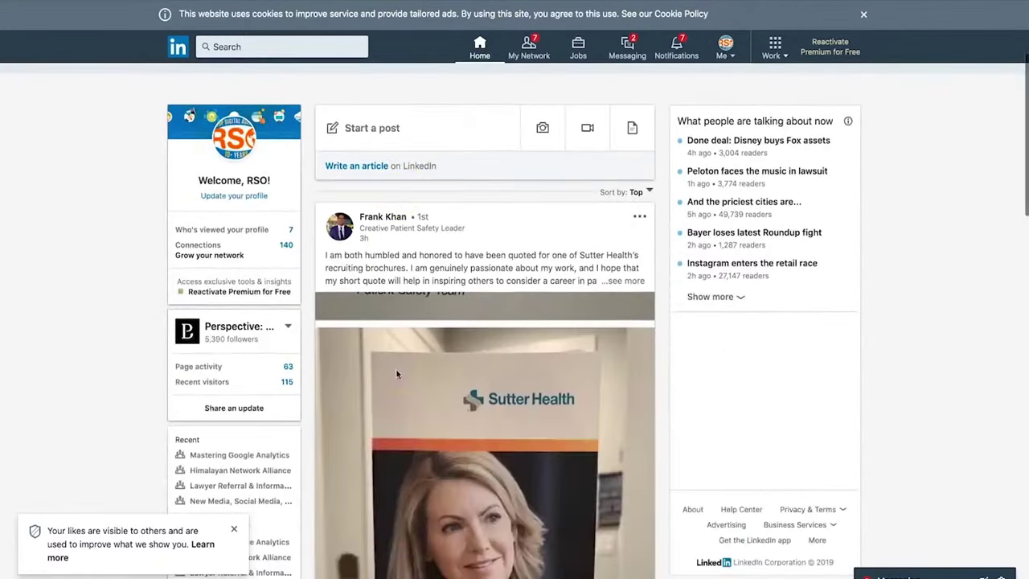
scroll(759, 458, up, 5)
scroll(759, 459, down, 7)
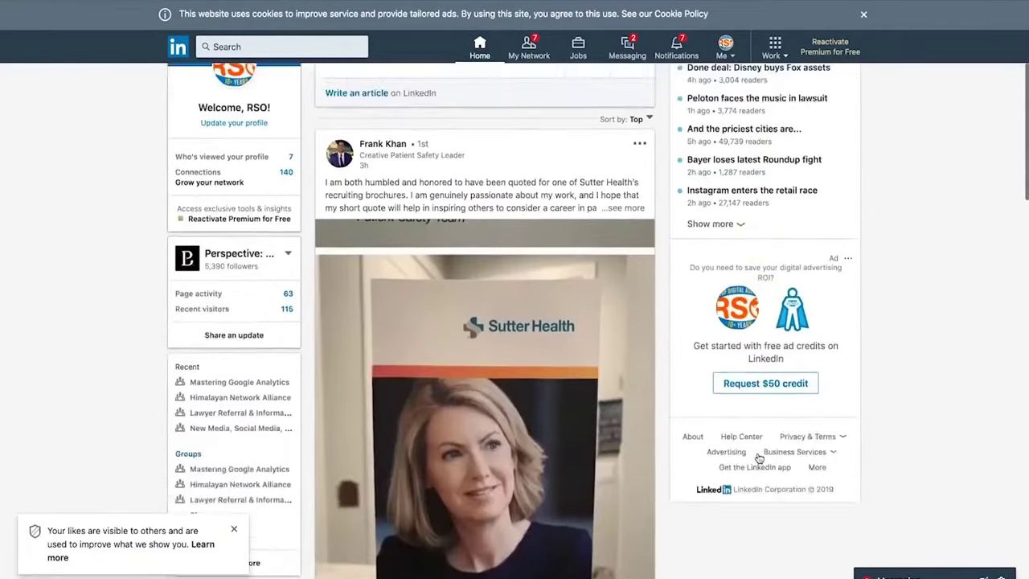
scroll(759, 458, up, 3)
scroll(759, 458, up, 3)
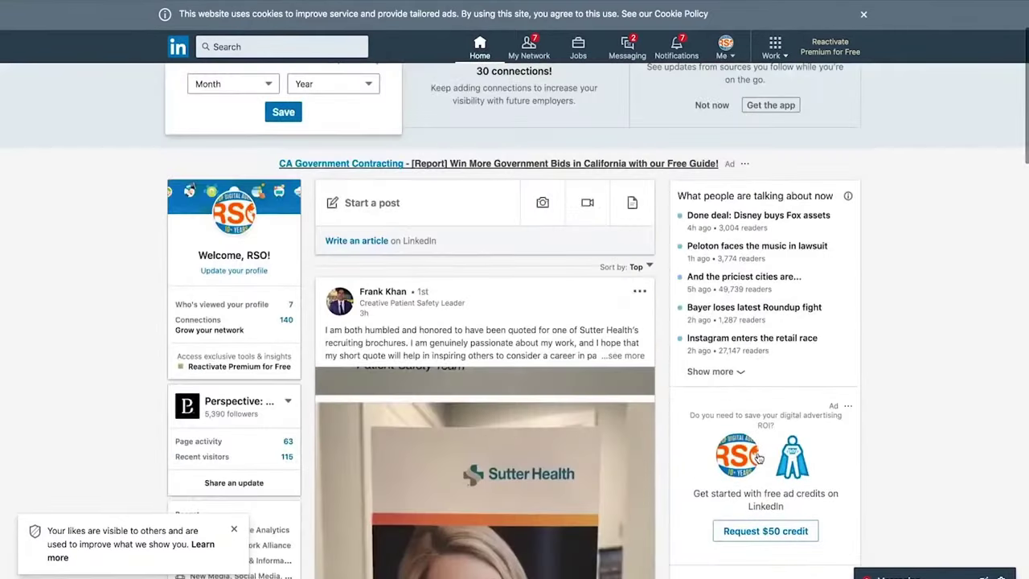
scroll(759, 458, down, 4)
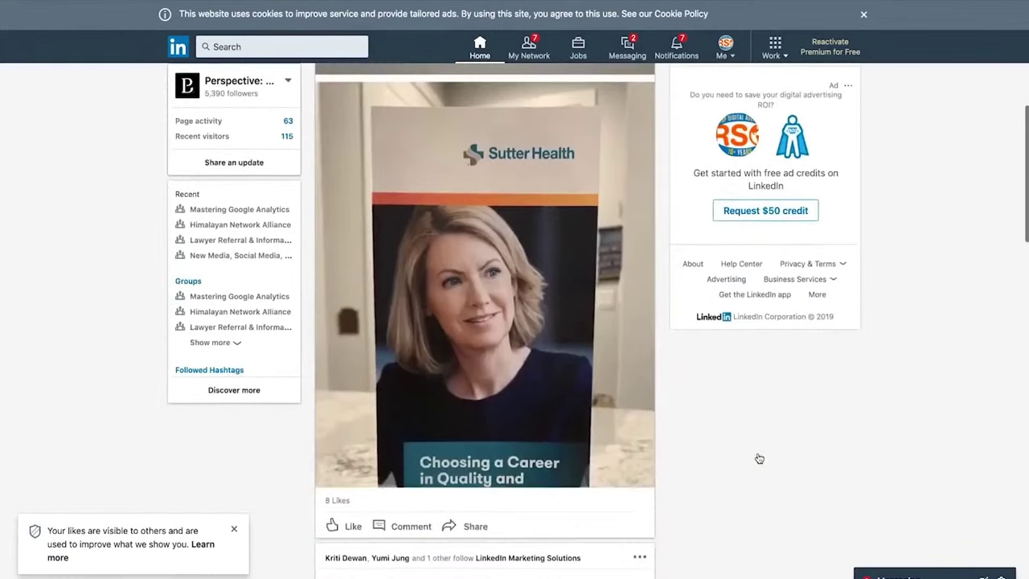
Step: Open the RSO Consulting profile and examine its People Also Viewed list alongside the profile strength and dashboard sections
click(726, 46)
click(635, 130)
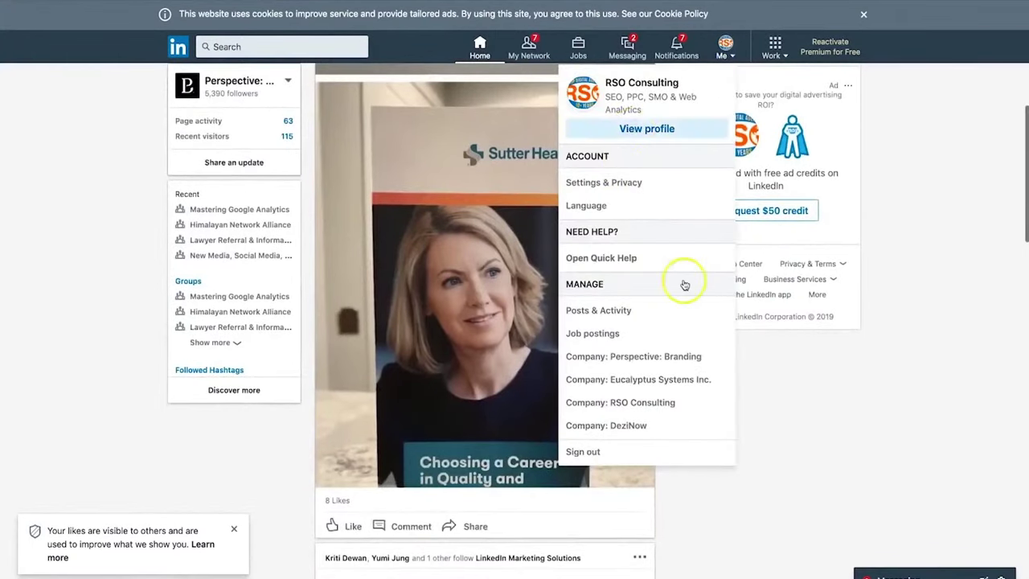
scroll(739, 378, down, 4)
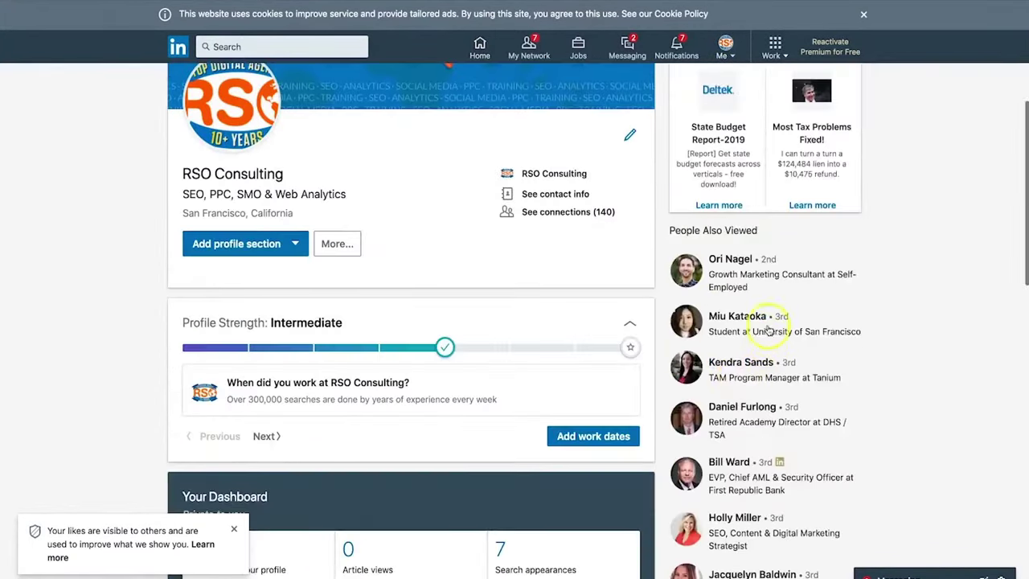
scroll(756, 326, down, 1)
scroll(757, 326, down, 2)
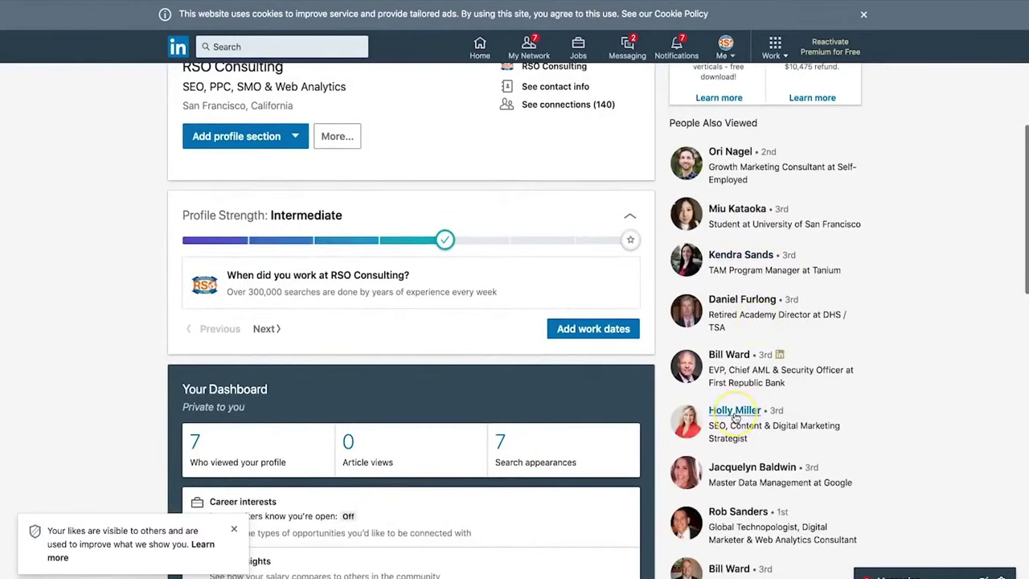
scroll(734, 426, down, 3)
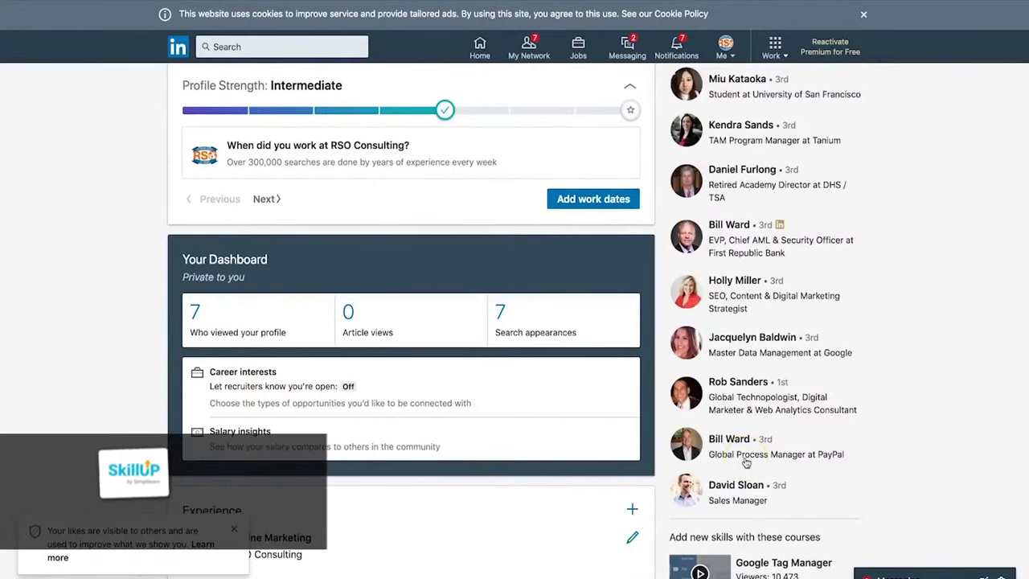
scroll(842, 254, up, 3)
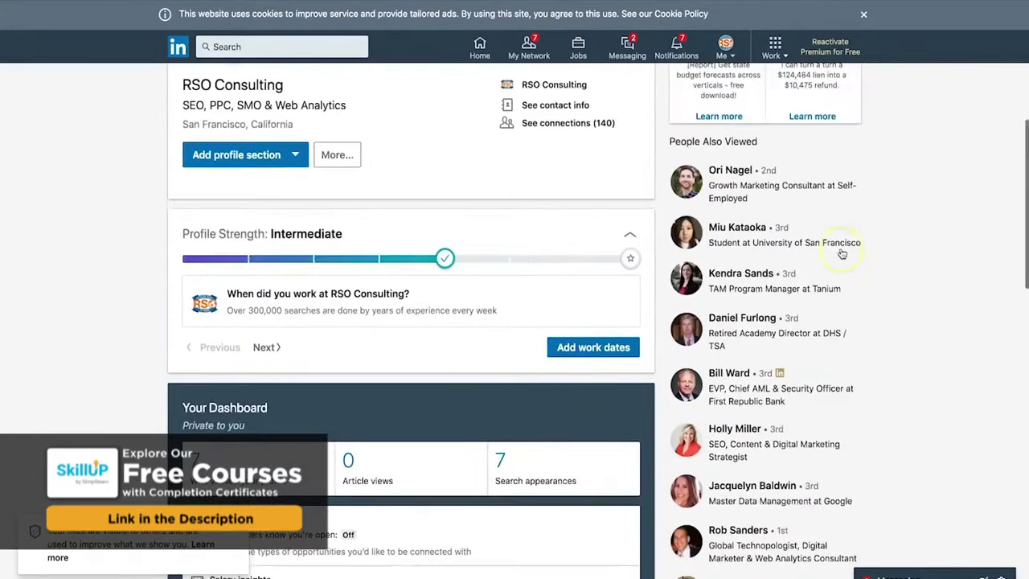
scroll(841, 254, down, 1)
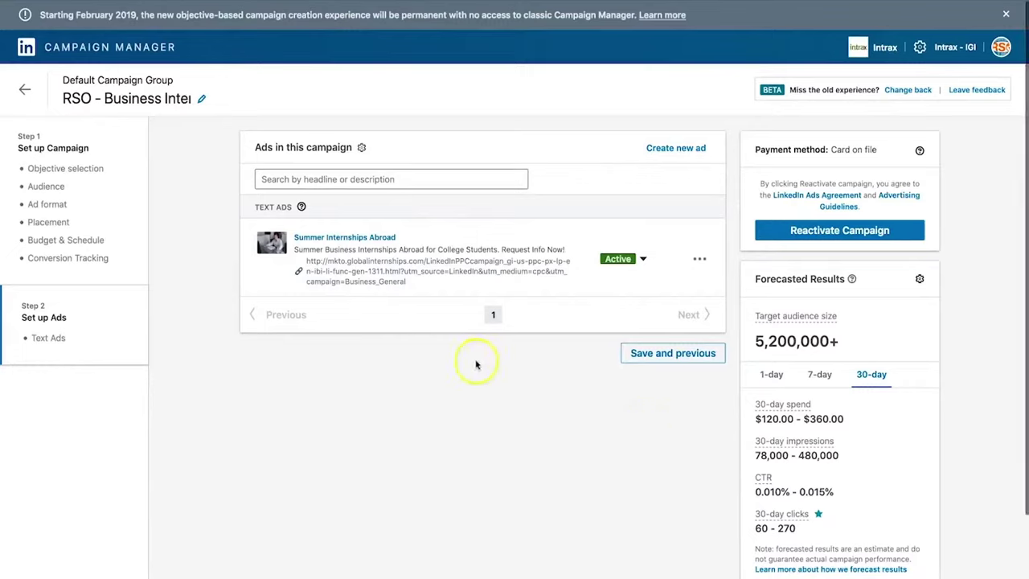
Step: In LinkedIn Campaign Manager, review the business internships campaign's text ad and forecasted results, and return to the campaign list
scroll(545, 399, down, 2)
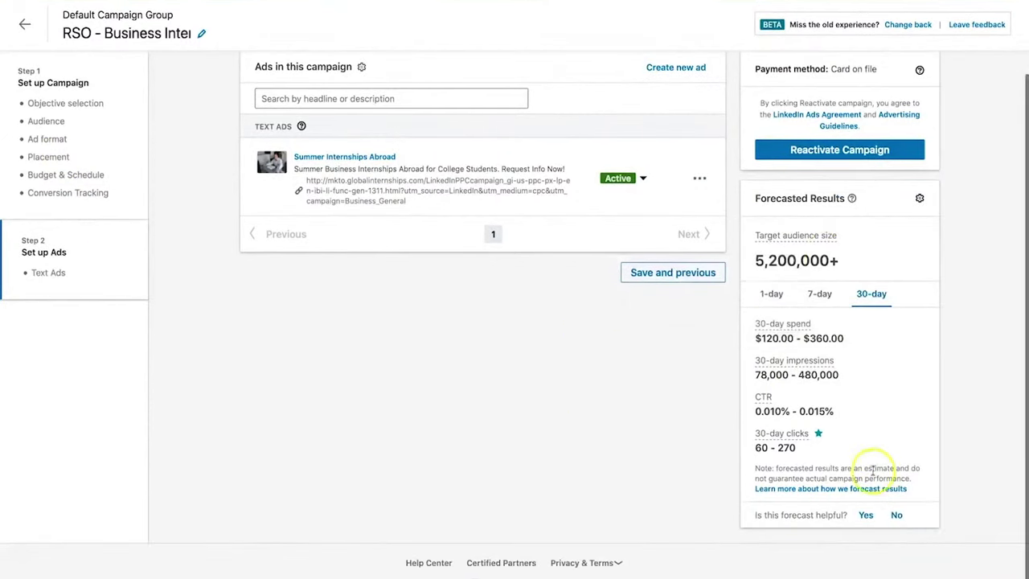
scroll(541, 429, up, 2)
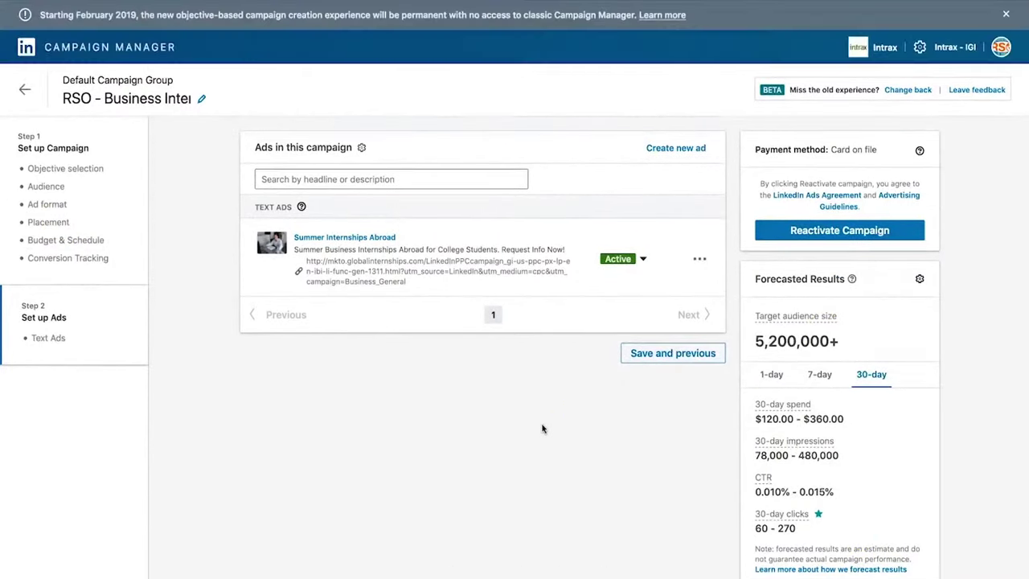
click(21, 93)
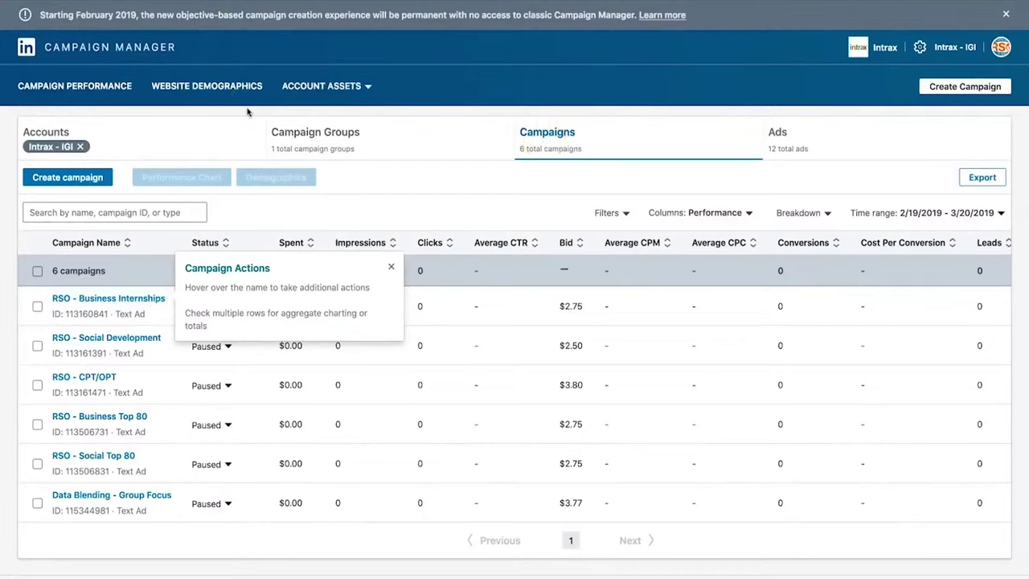
Step: Open the campaign performance overview and examine the metric columns for the default campaign group
click(104, 92)
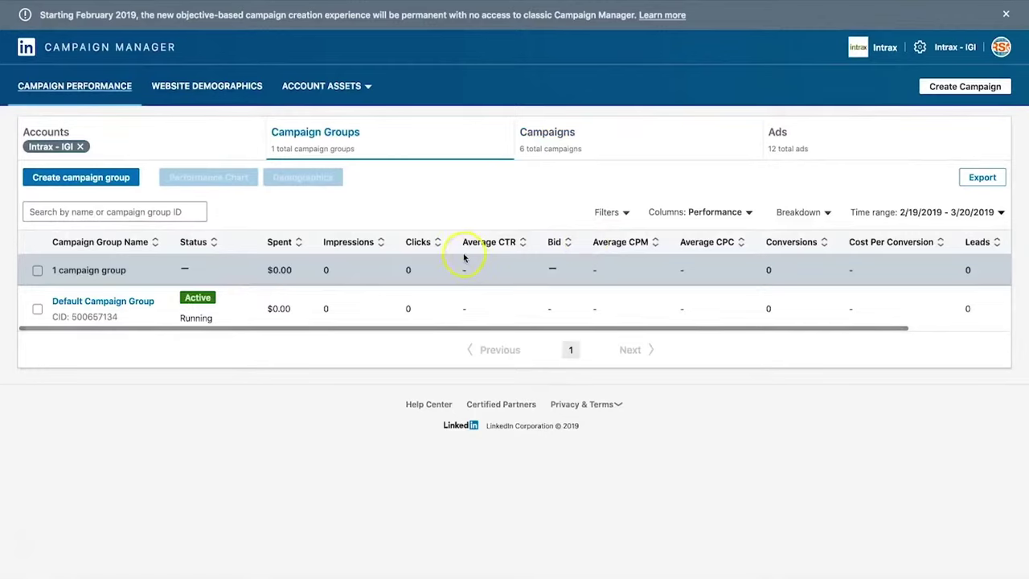
mouse_move(352, 251)
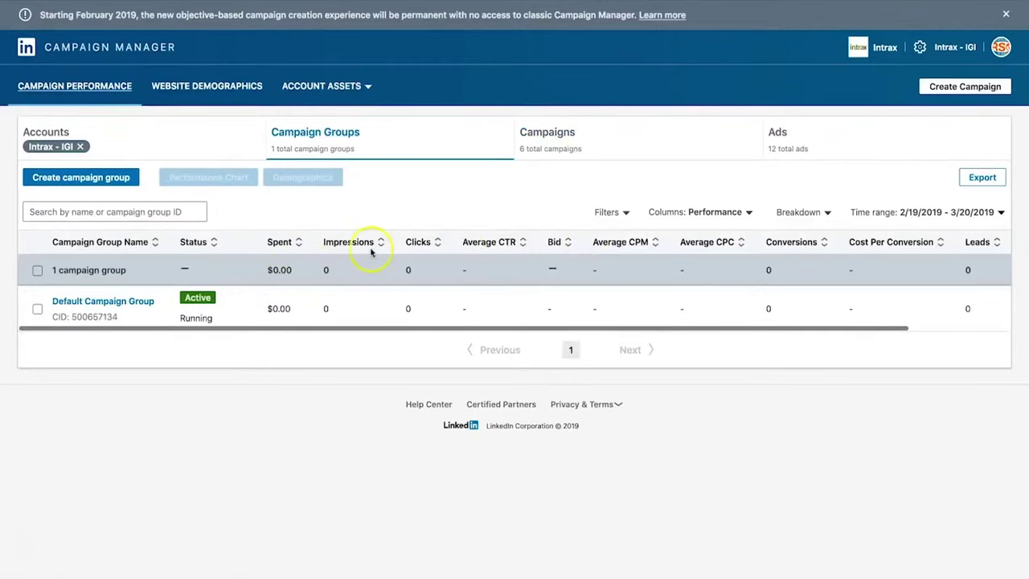
mouse_move(515, 245)
mouse_move(890, 255)
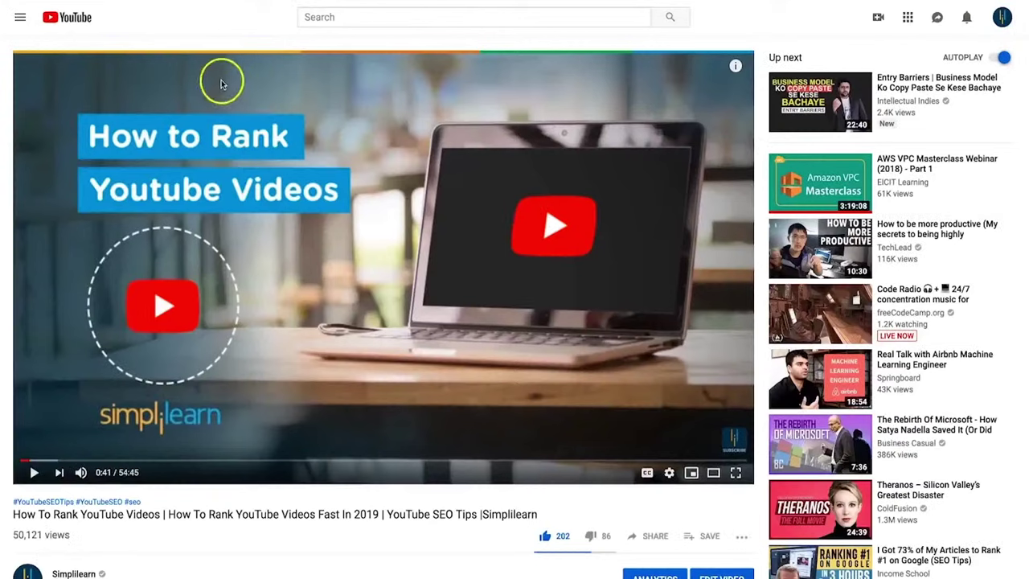
Step: On YouTube, open the Simplilearn channel from the video about ranking YouTube videos and browse its playlists
scroll(230, 309, down, 1)
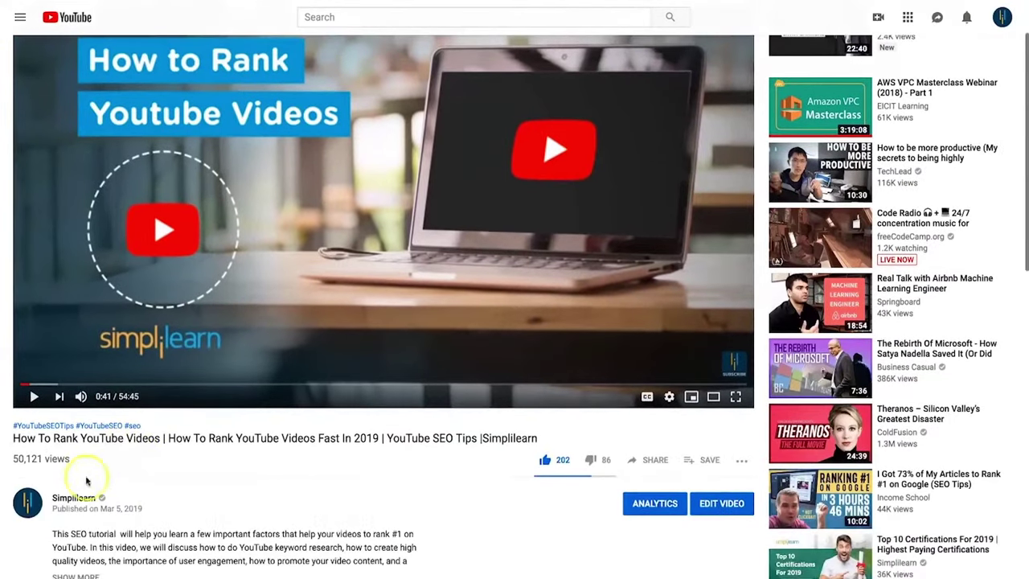
click(74, 497)
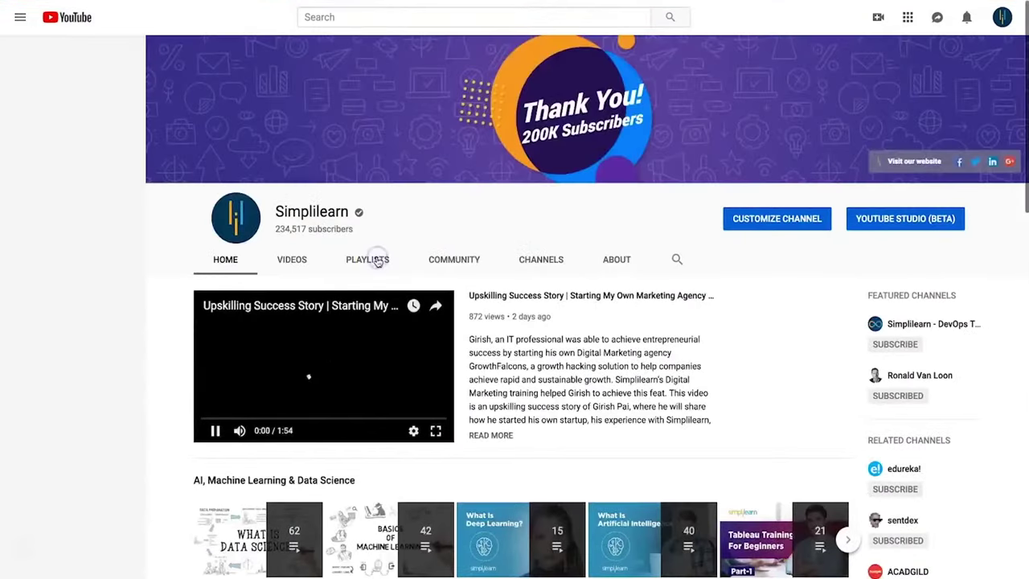
click(377, 262)
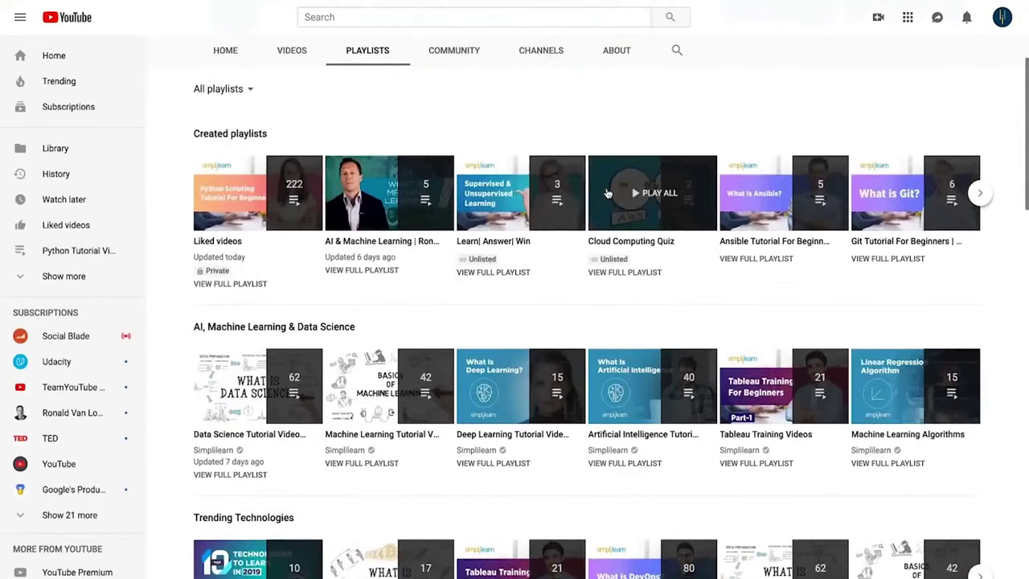
scroll(611, 312, down, 1)
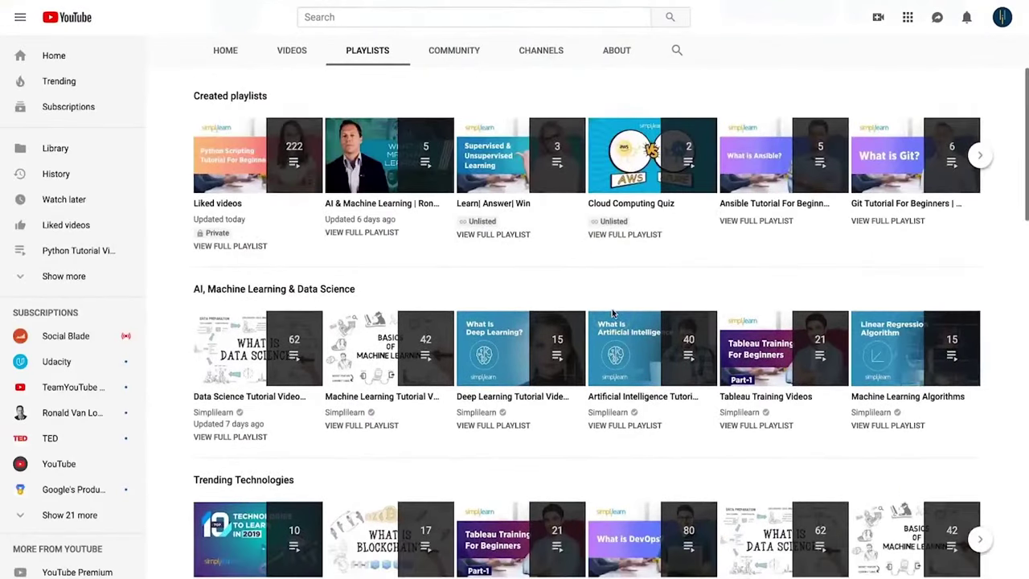
scroll(496, 324, down, 2)
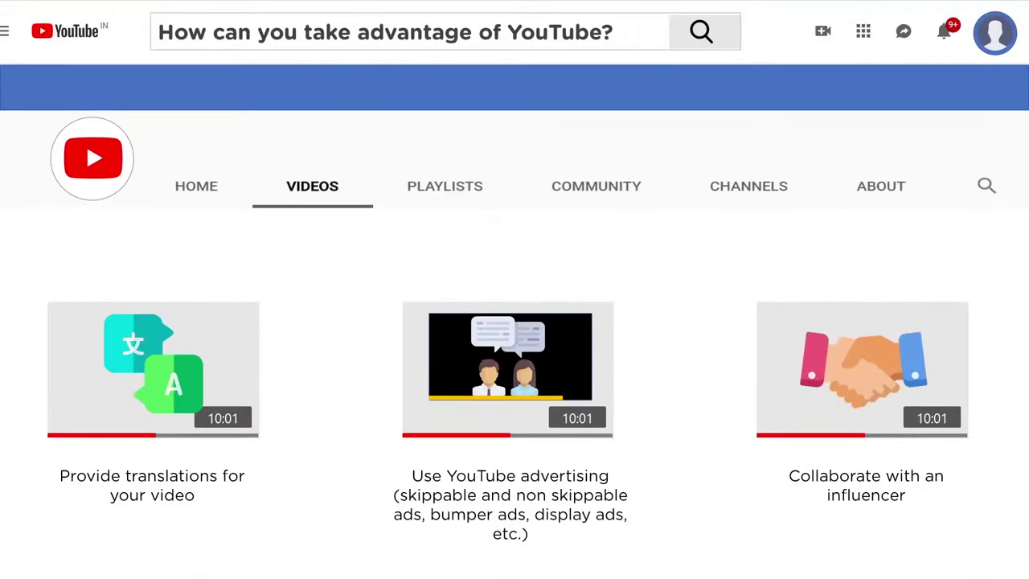
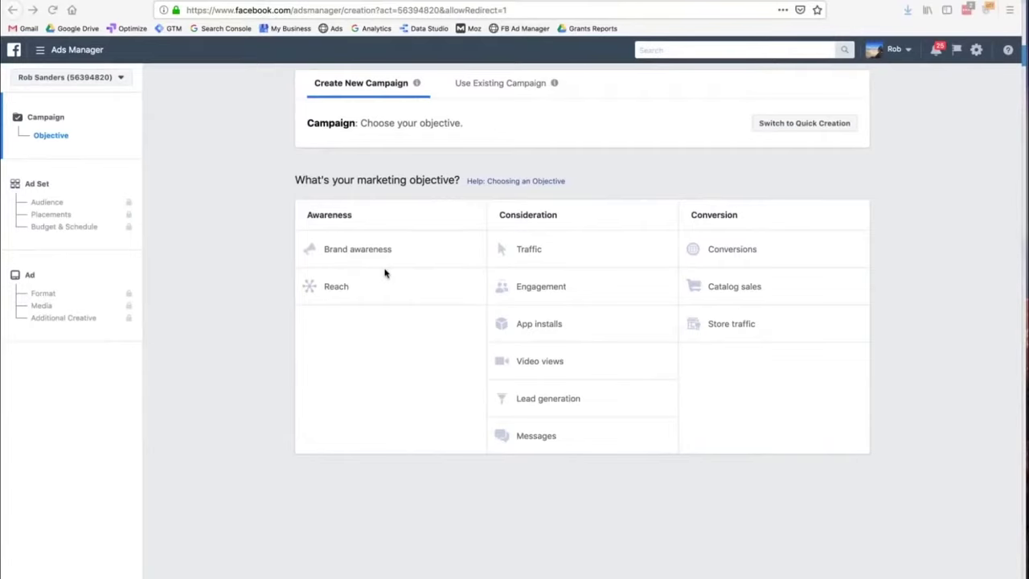
Step: In Facebook Ads Manager, select the Brand awareness and Reach objectives in turn to compare their descriptions and campaign options
click(375, 247)
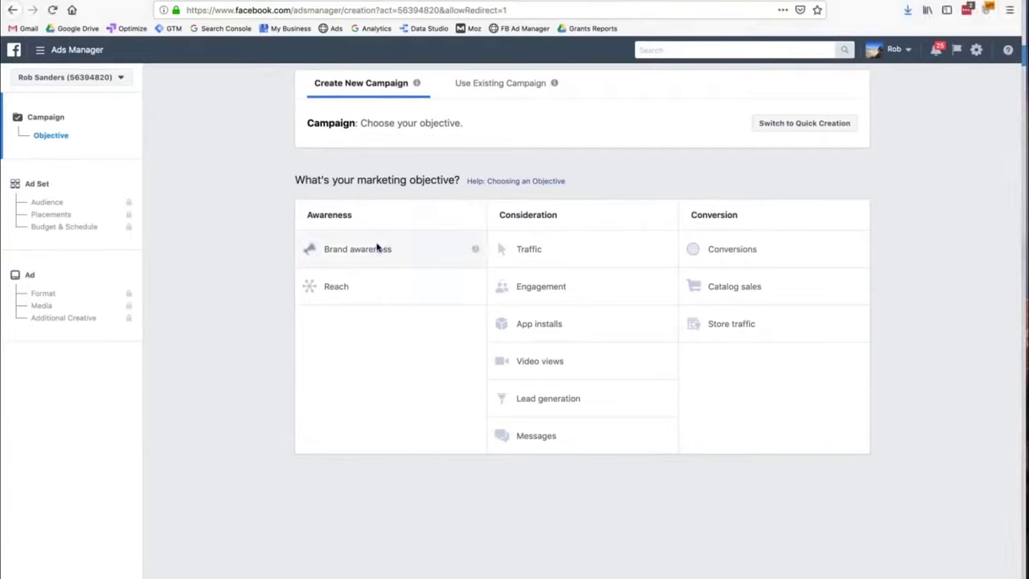
click(360, 283)
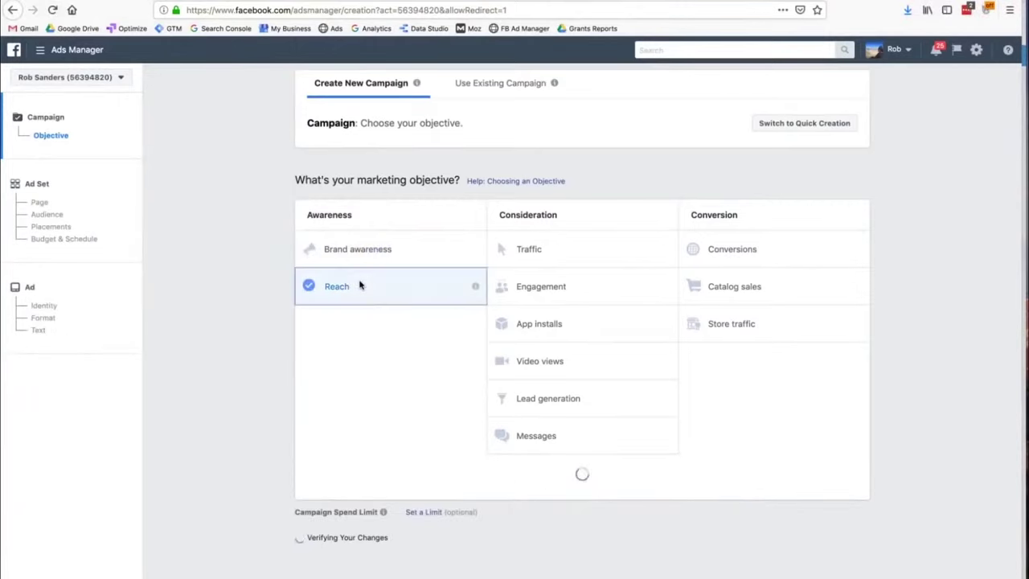
click(361, 254)
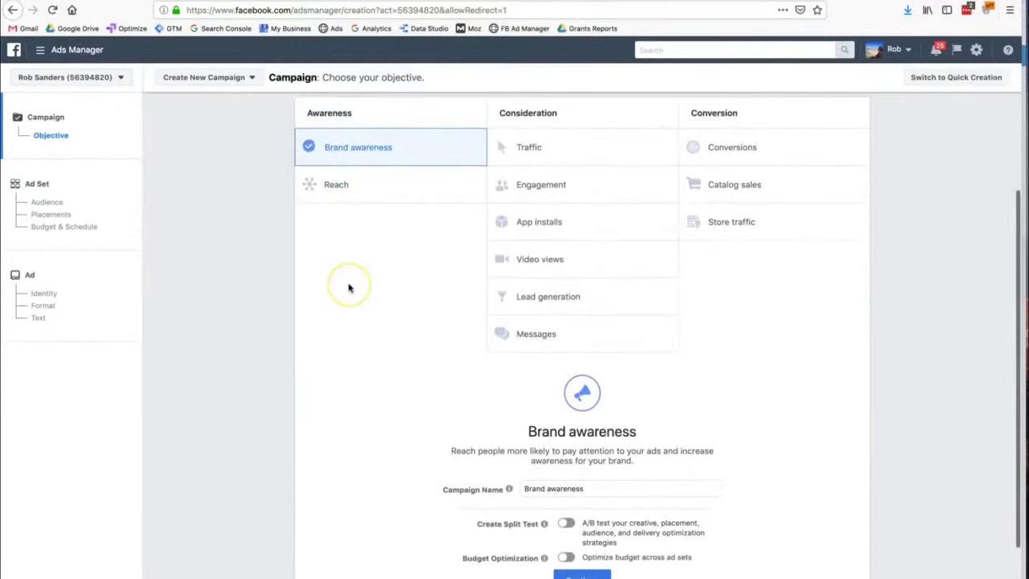
click(354, 186)
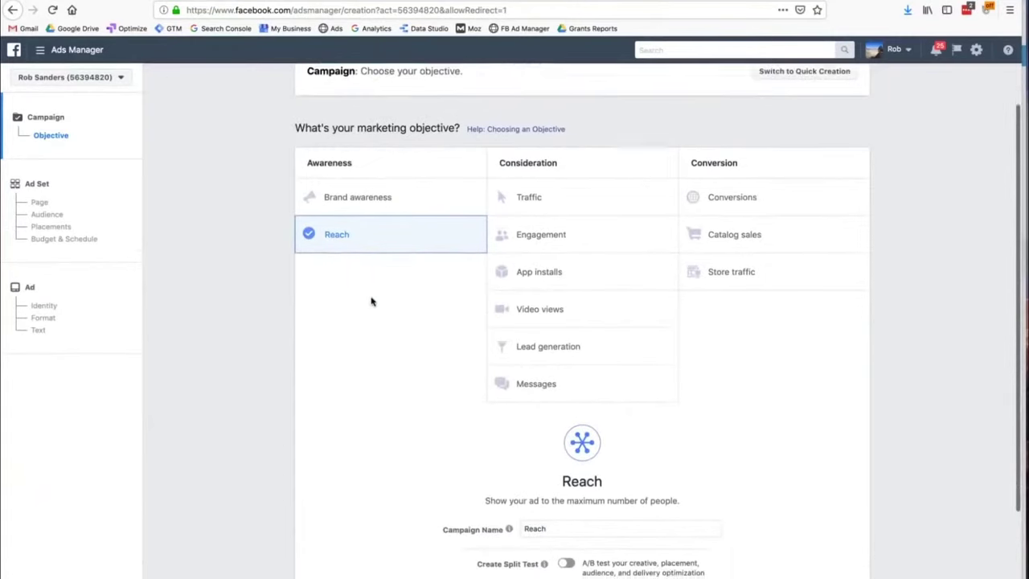
click(370, 218)
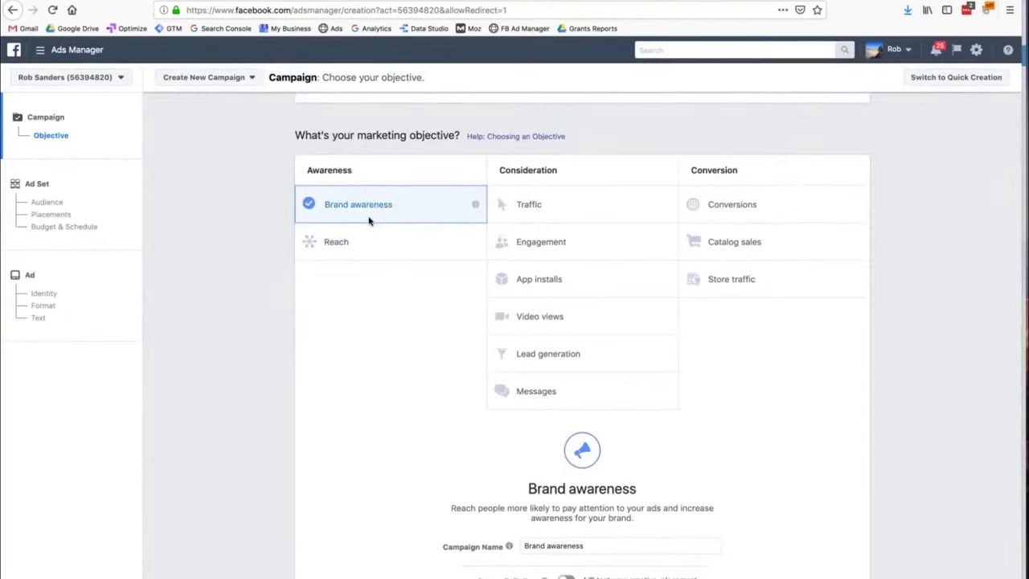
click(362, 240)
scroll(361, 241, down, 3)
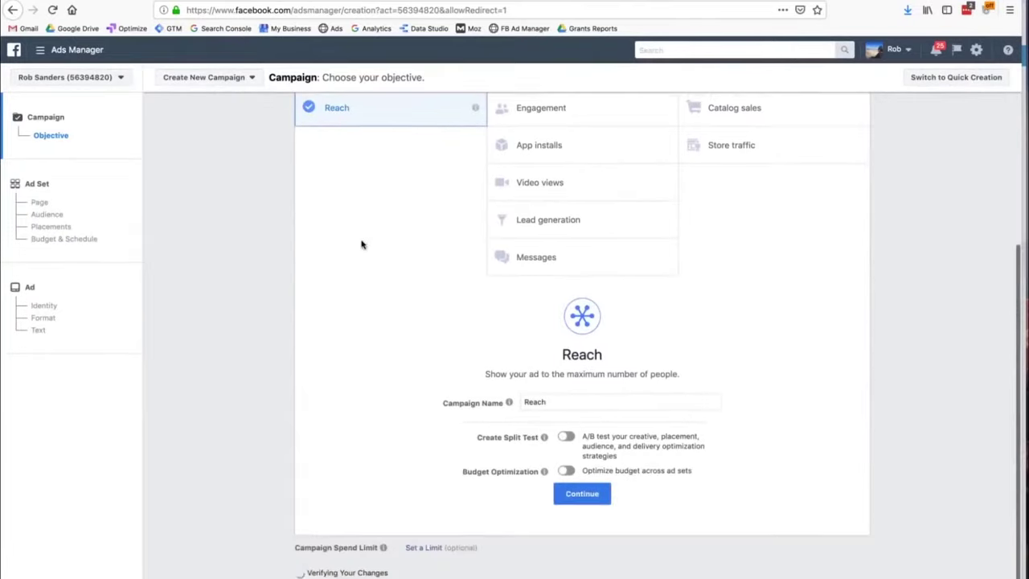
click(391, 324)
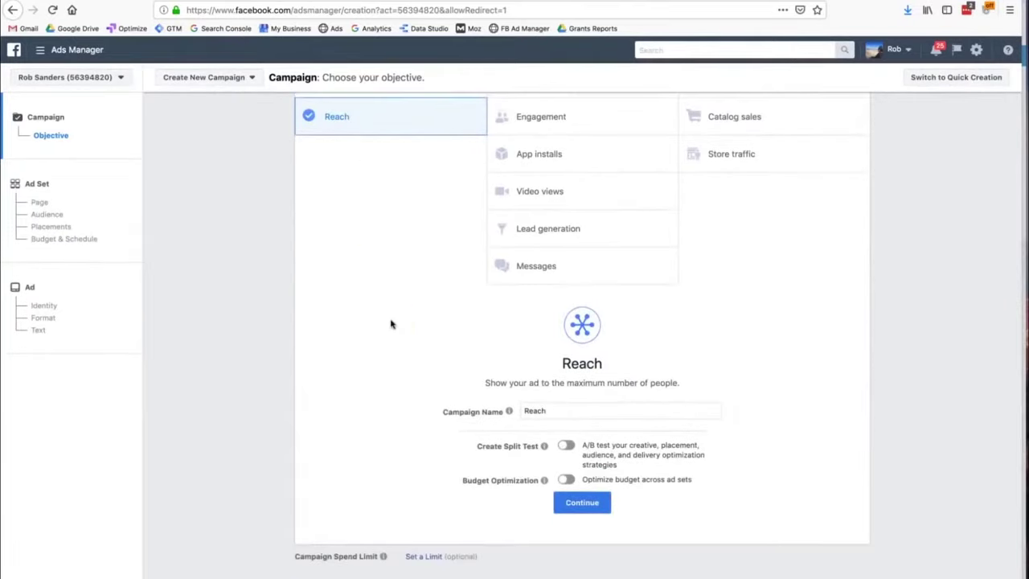
scroll(392, 324, up, 2)
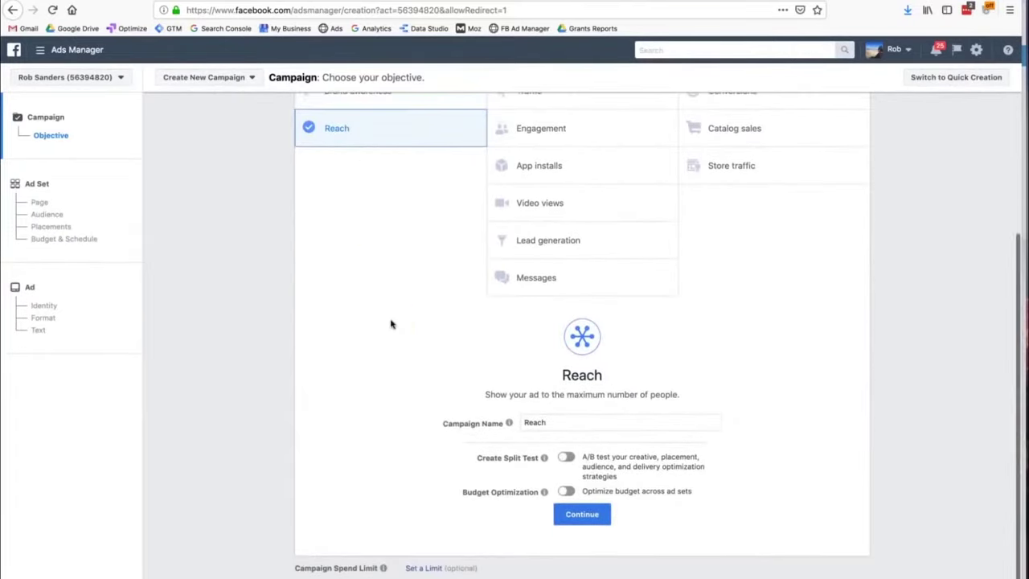
scroll(391, 324, up, 2)
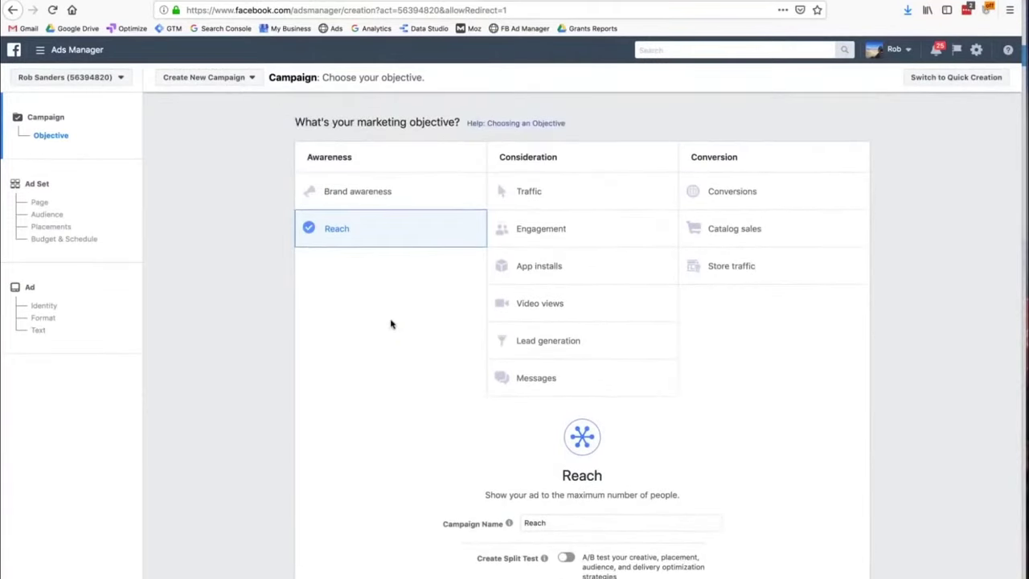
Step: Choose Conversions as the new campaign's marketing objective and review its description and campaign options
click(365, 208)
click(530, 198)
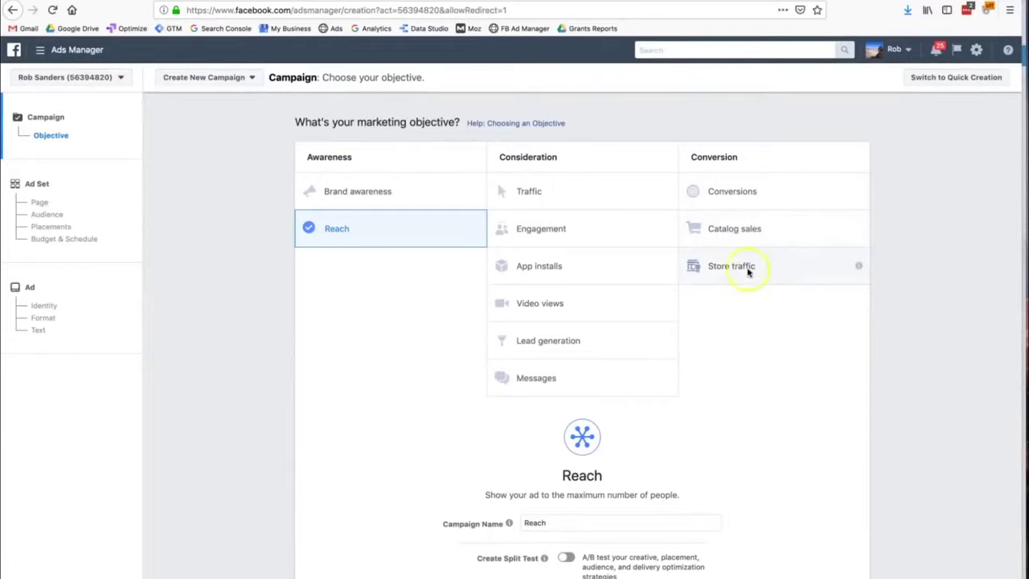
click(724, 209)
scroll(726, 212, down, 2)
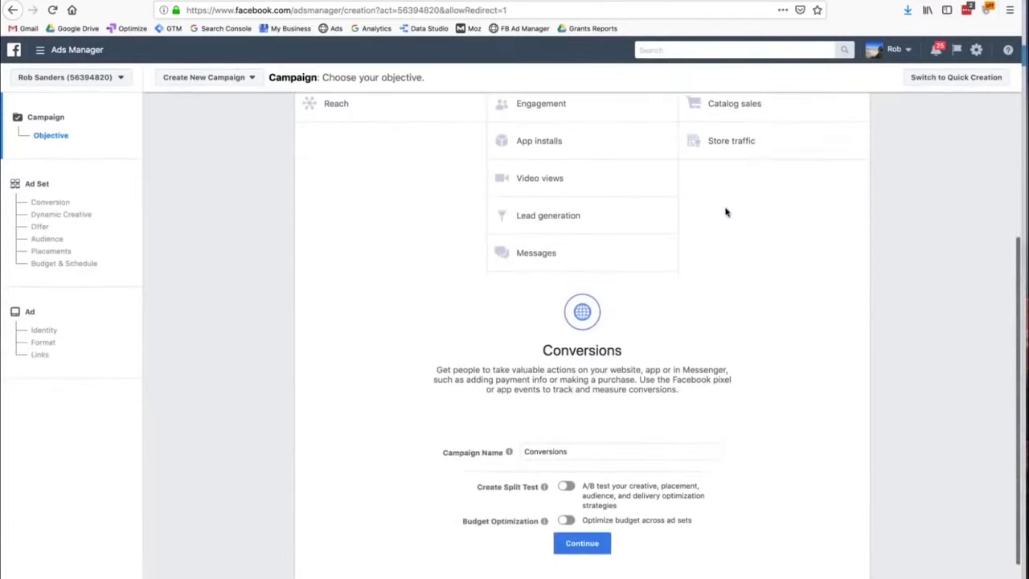
scroll(726, 211, down, 1)
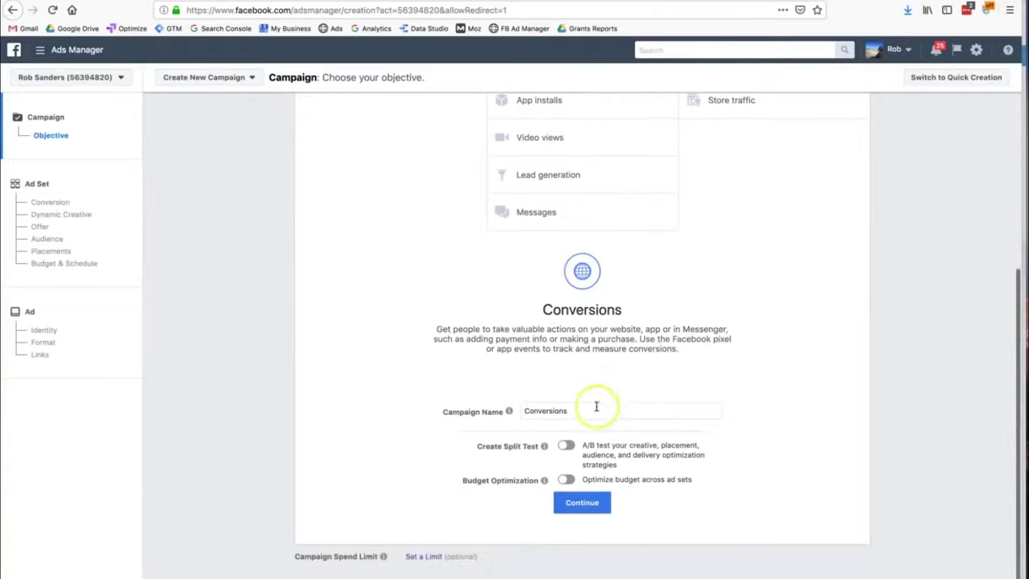
Step: Turn on the split test for the Conversions campaign and view the explanation of budget optimization
click(559, 449)
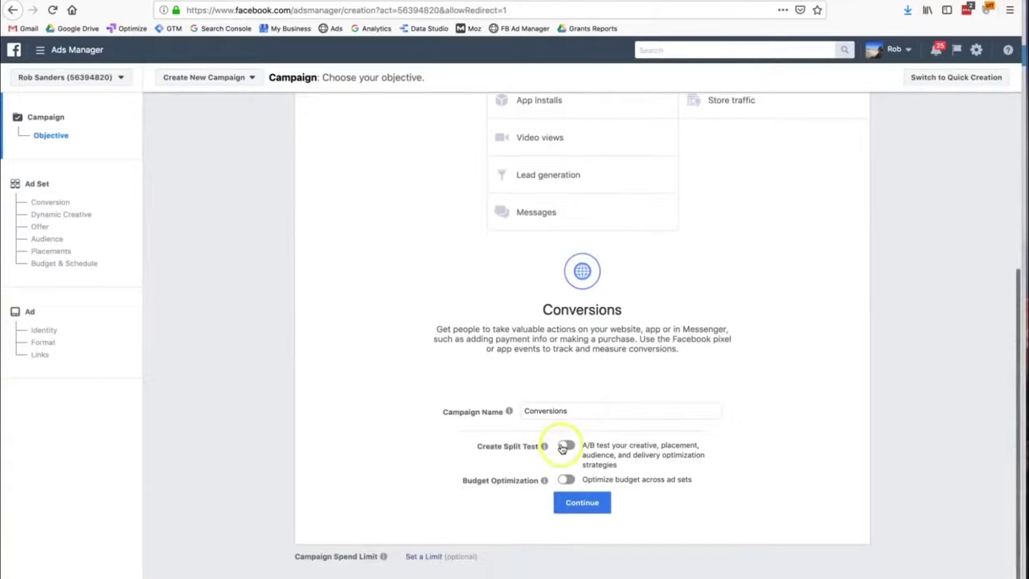
click(573, 446)
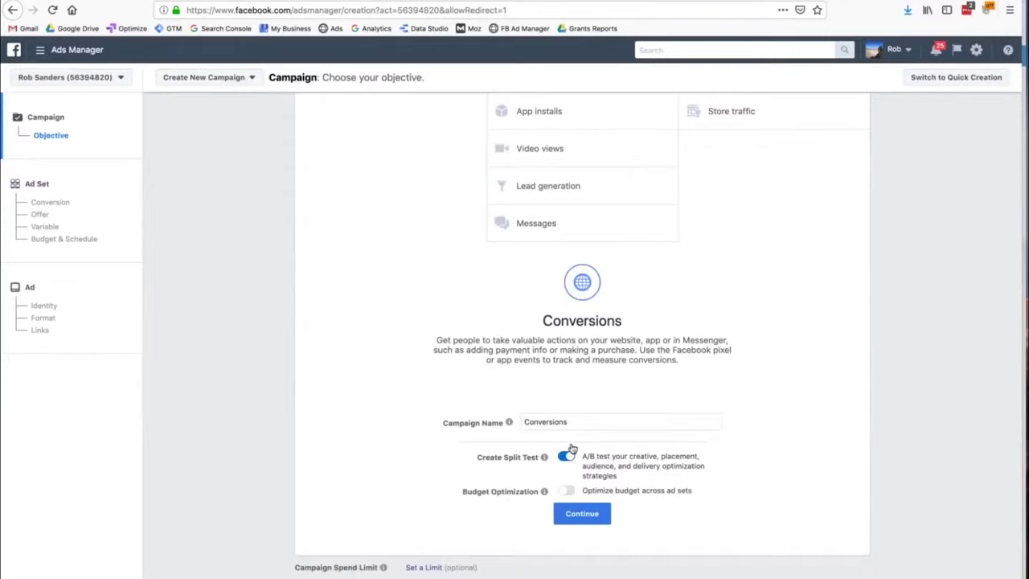
click(569, 455)
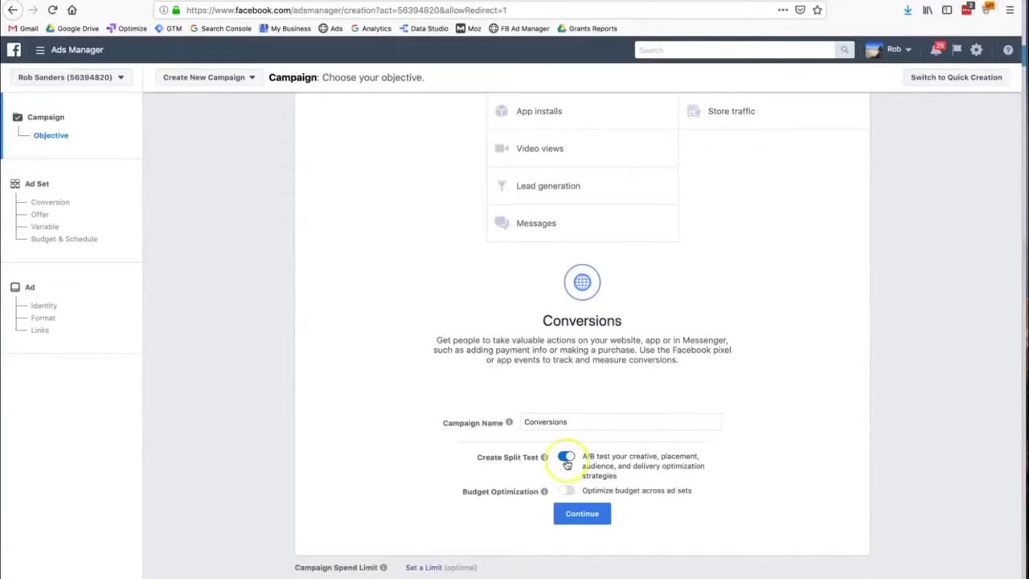
scroll(567, 463, down, 1)
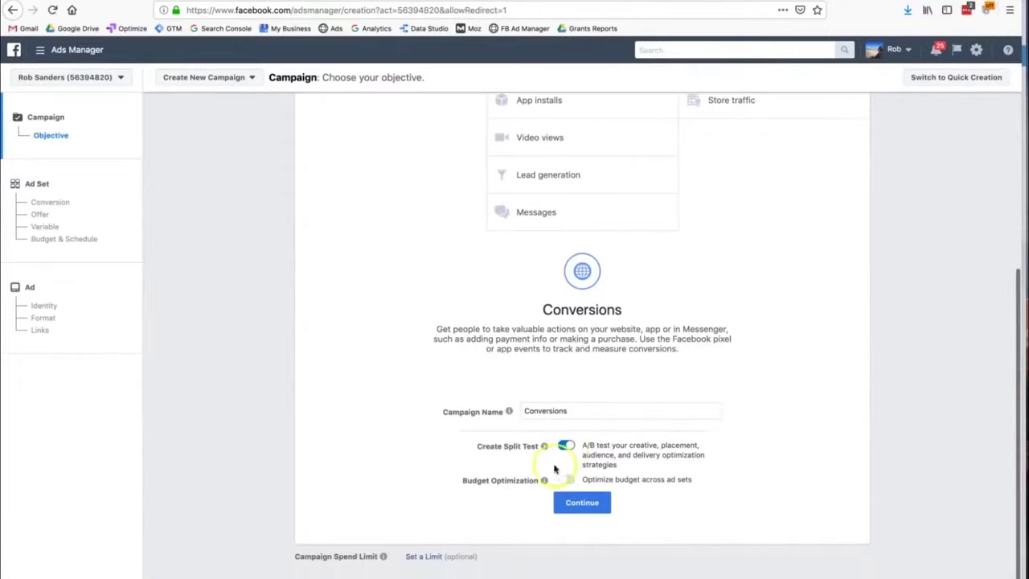
mouse_move(581, 480)
click(543, 481)
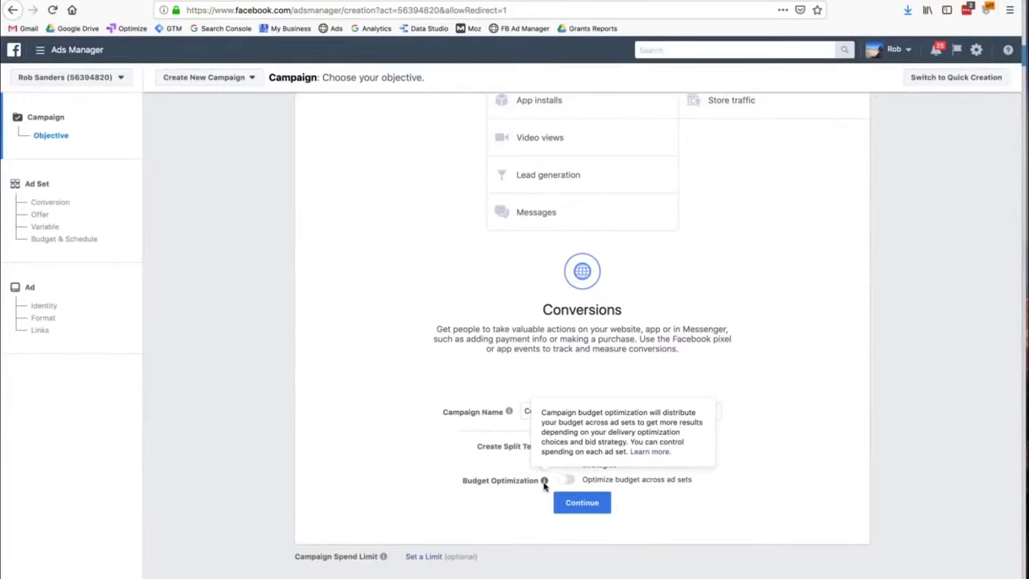
Step: Review the Conversions campaign settings and continue to its split test ad sets
click(523, 471)
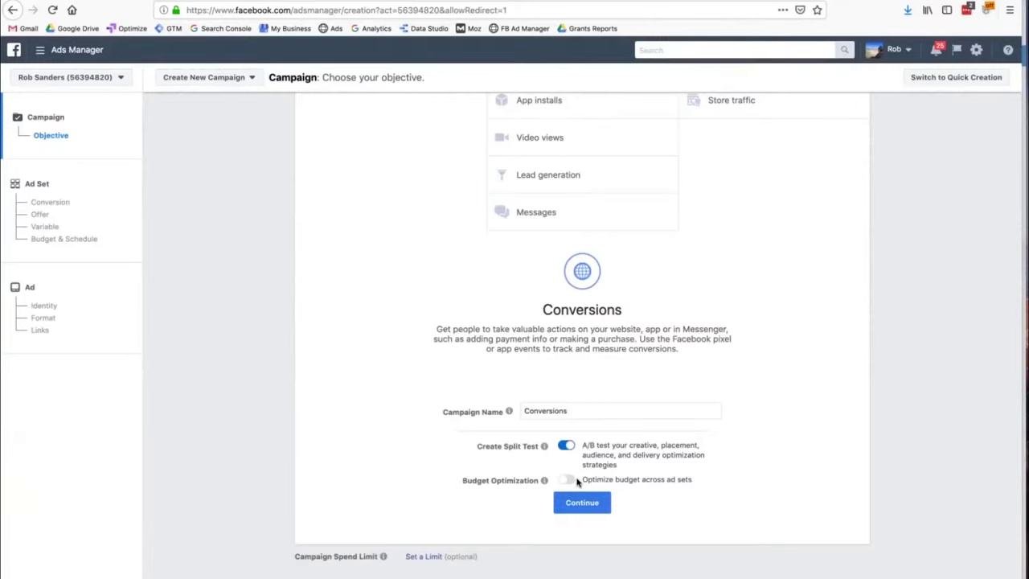
scroll(576, 481, up, 3)
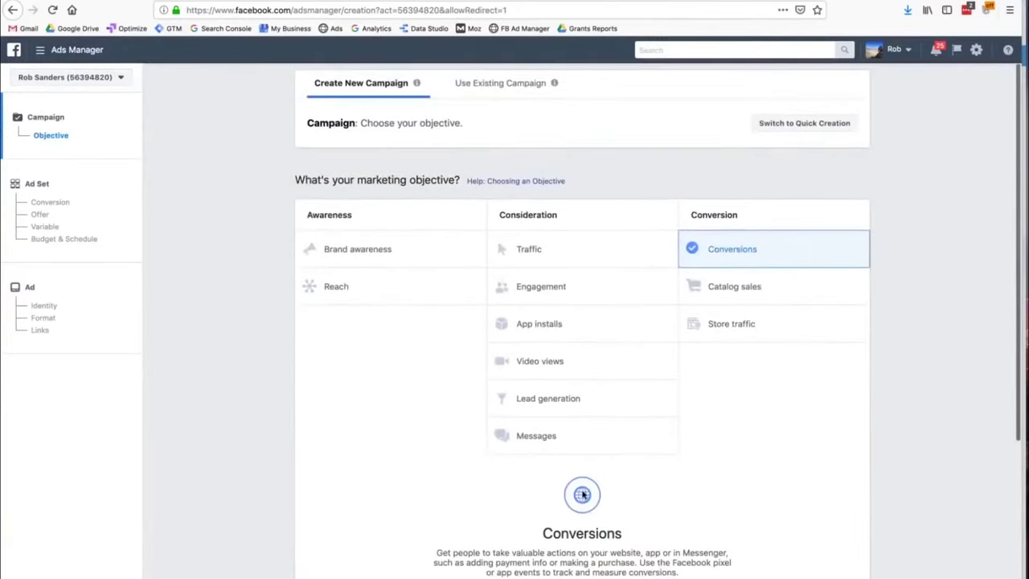
scroll(582, 494, down, 1)
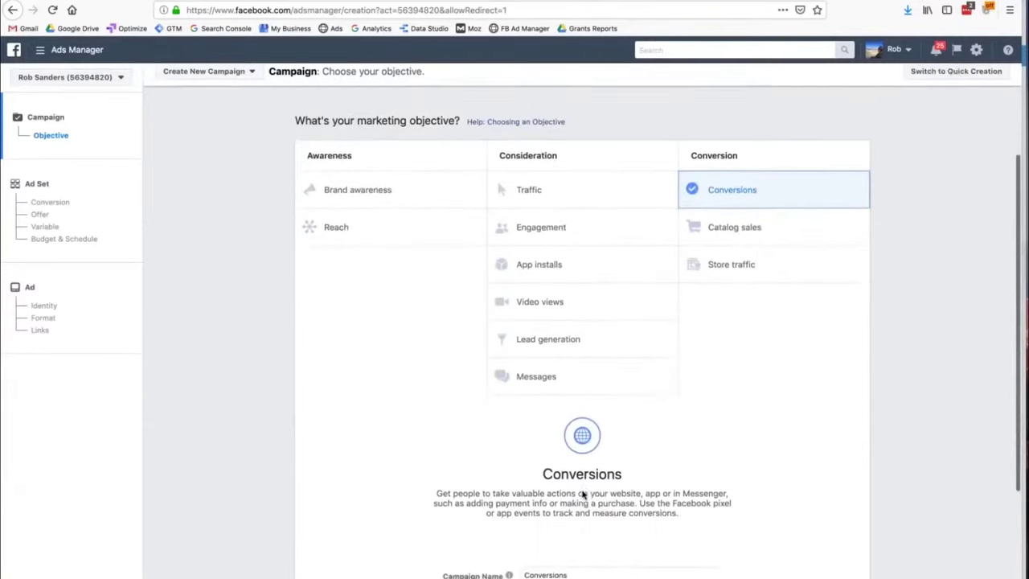
scroll(583, 494, down, 3)
click(583, 500)
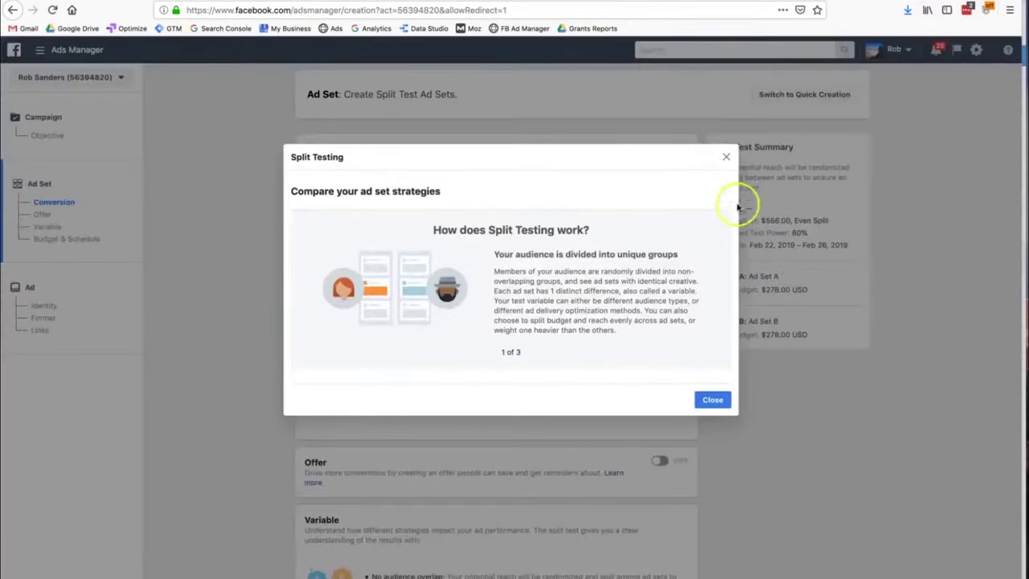
Step: Read the three slides explaining how Split Testing works and close the introduction
click(725, 159)
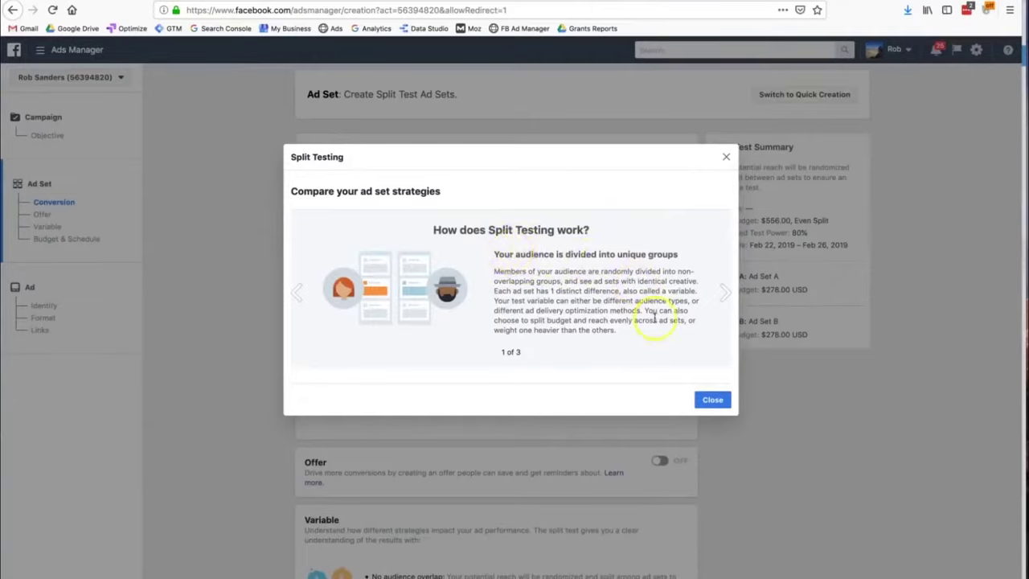
click(722, 297)
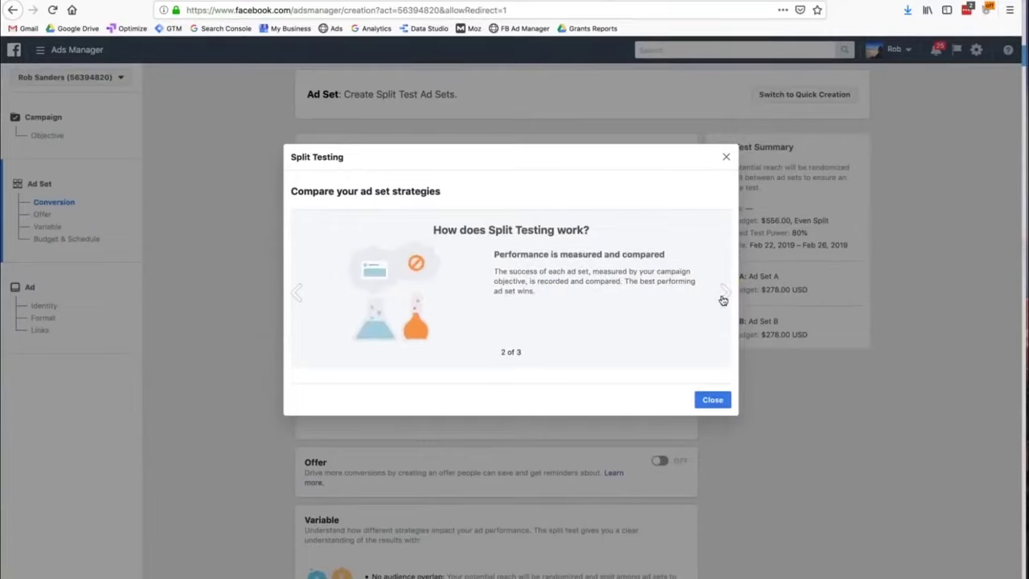
click(723, 298)
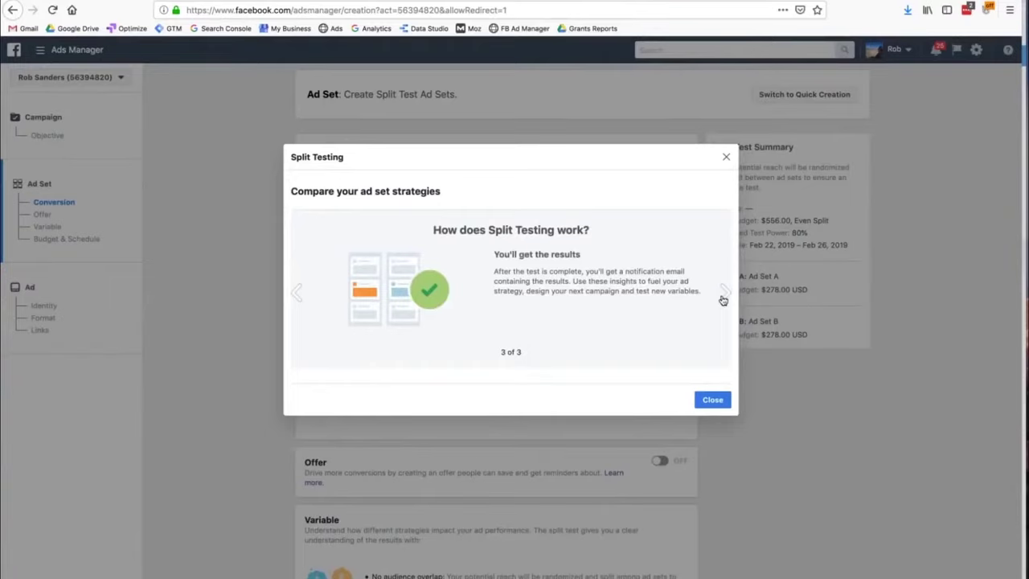
click(712, 400)
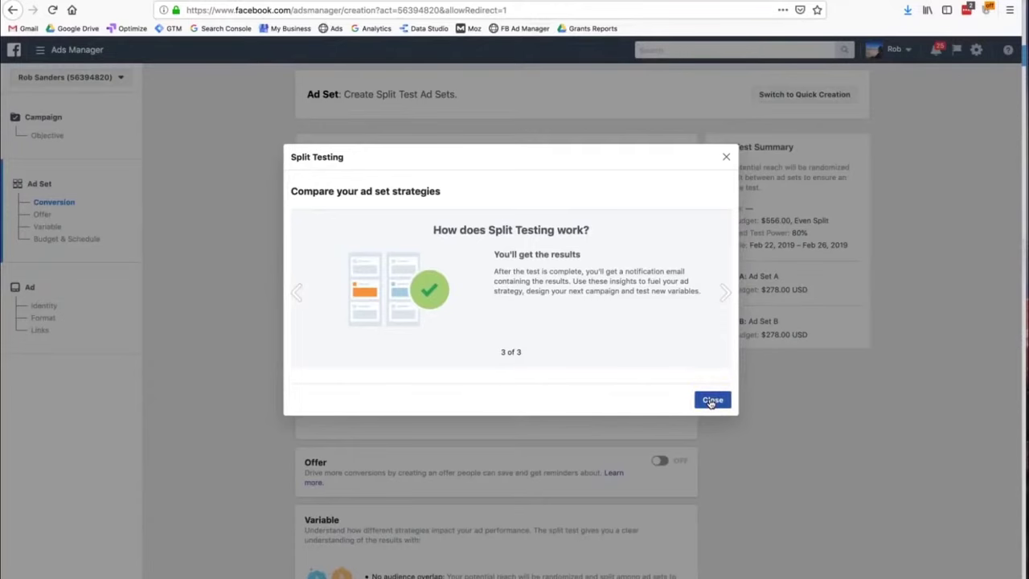
click(712, 400)
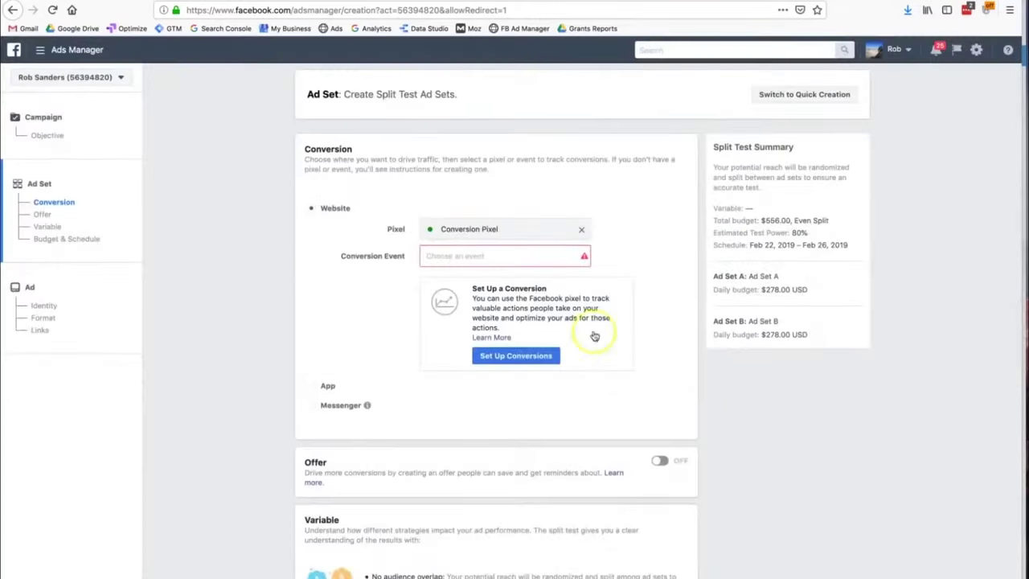
Step: Set the website conversion event for the Conversion Pixel to Purchase
click(507, 257)
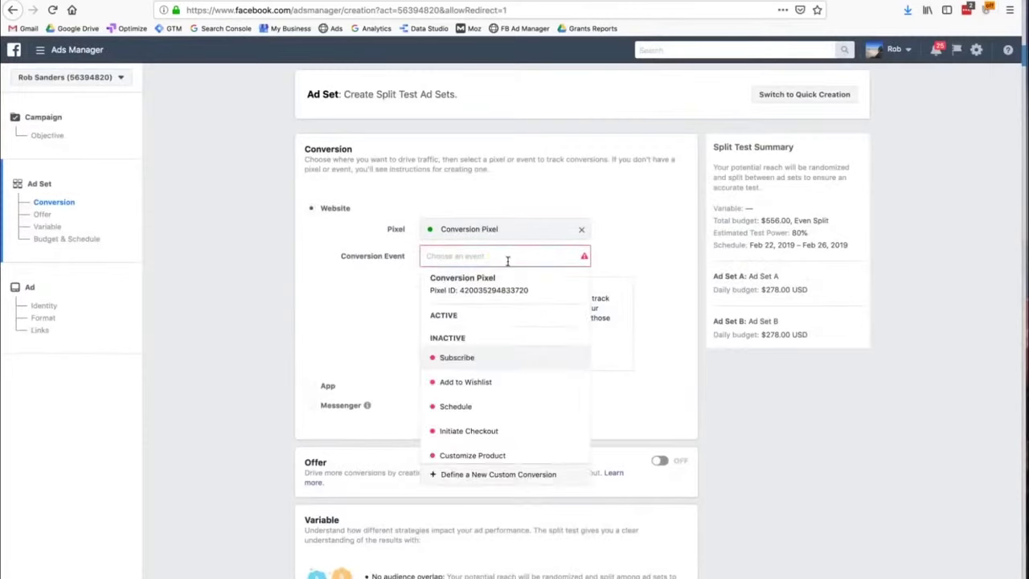
click(487, 256)
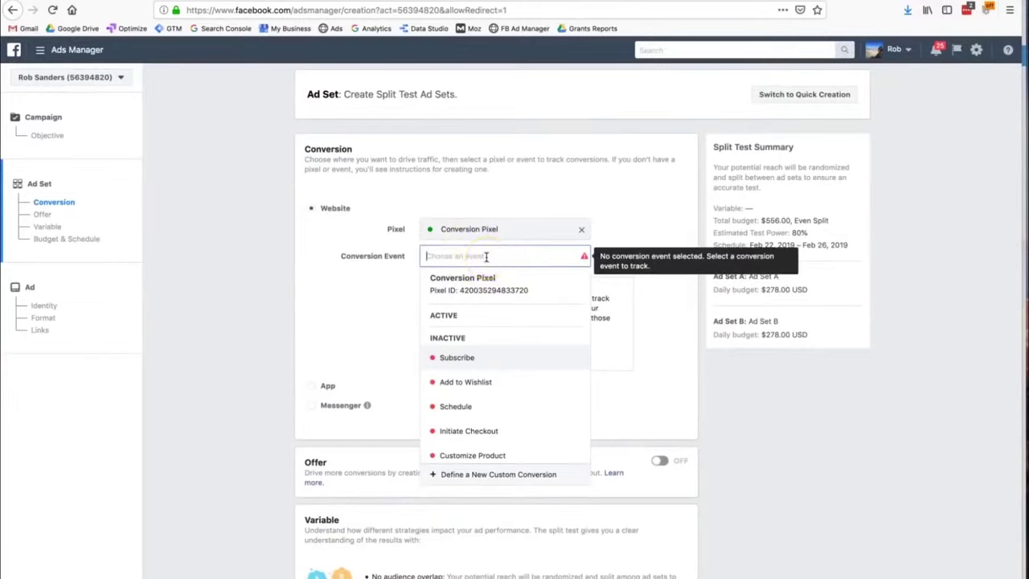
click(488, 233)
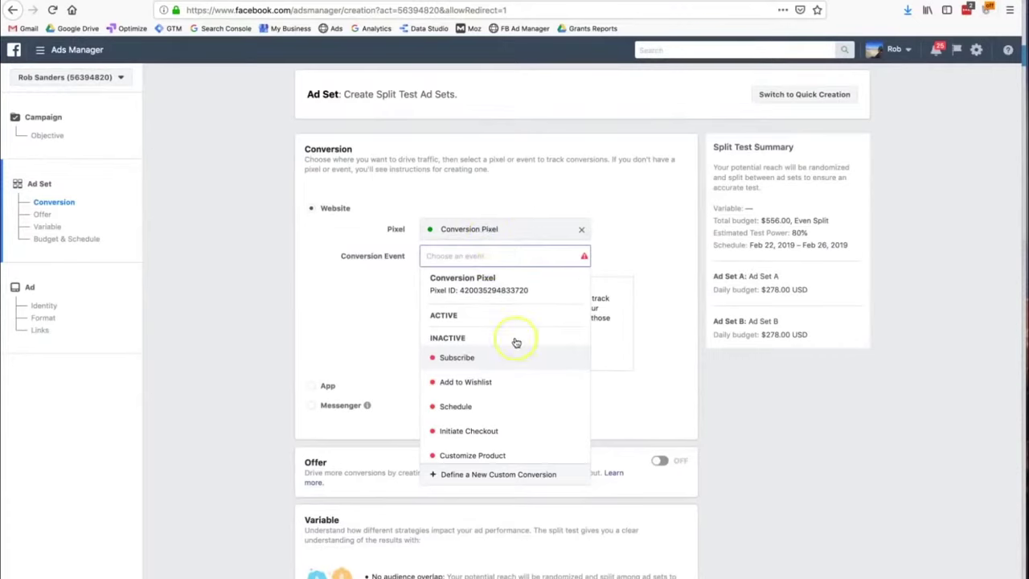
scroll(514, 343, down, 2)
scroll(516, 343, down, 4)
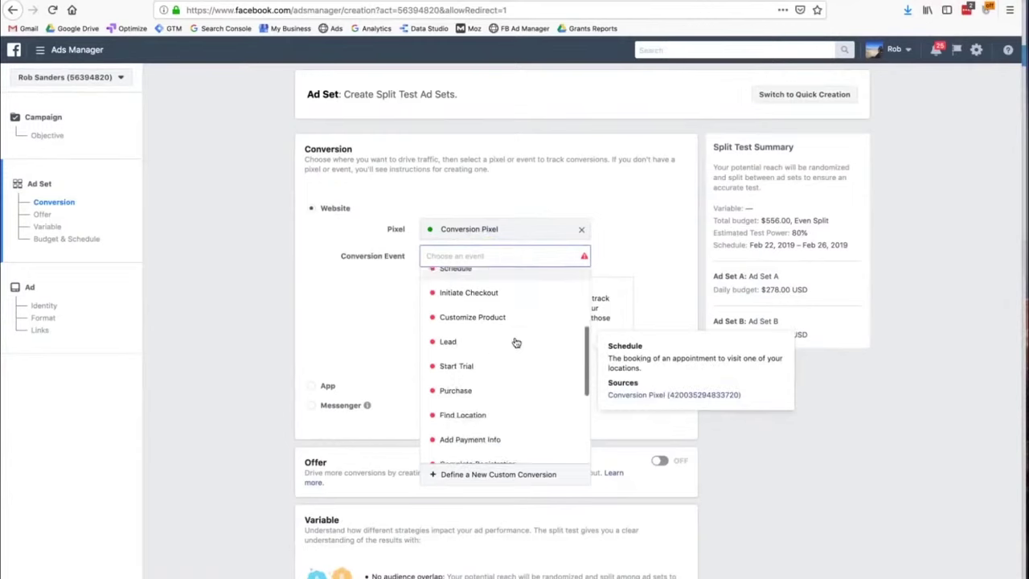
click(496, 331)
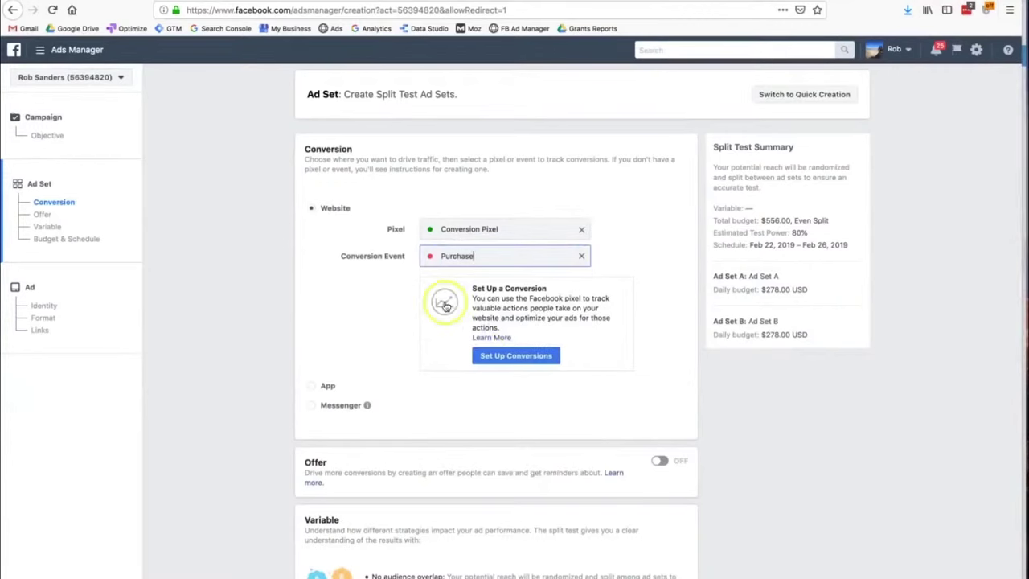
click(507, 357)
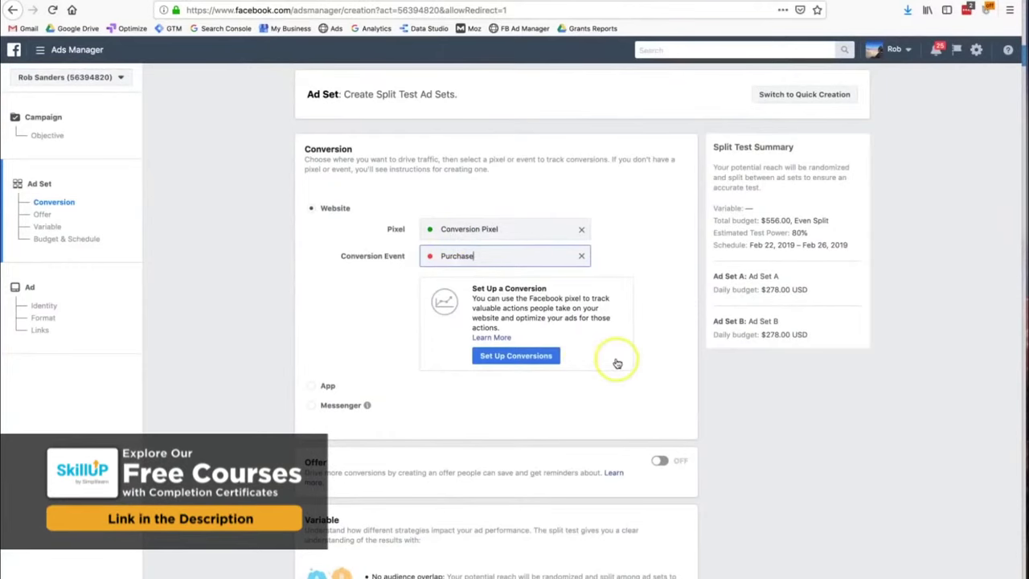
Step: Turn on the ad set's offer and choose Mighway as its Facebook Page
scroll(618, 363, down, 1)
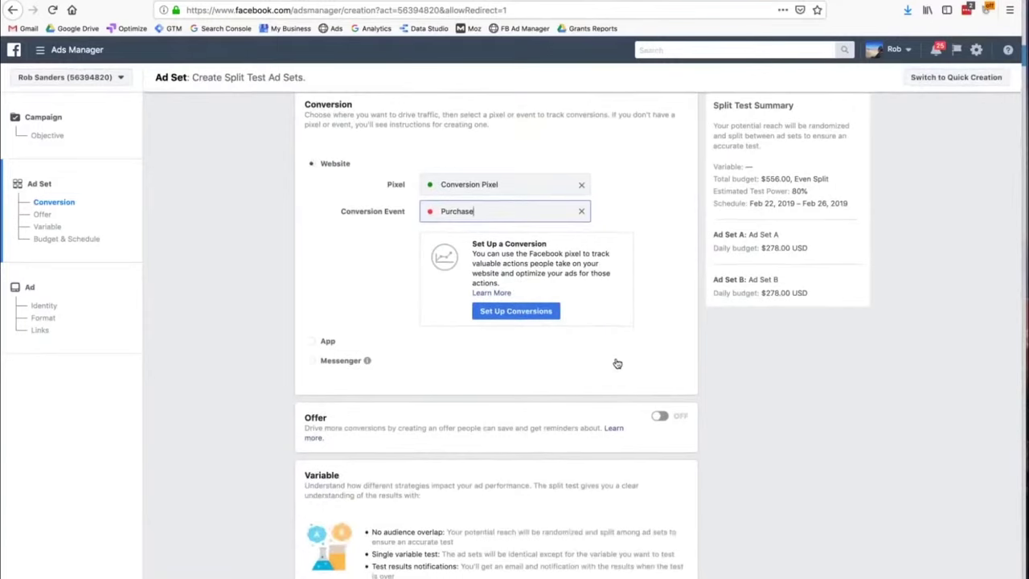
scroll(617, 362, down, 1)
scroll(616, 360, down, 1)
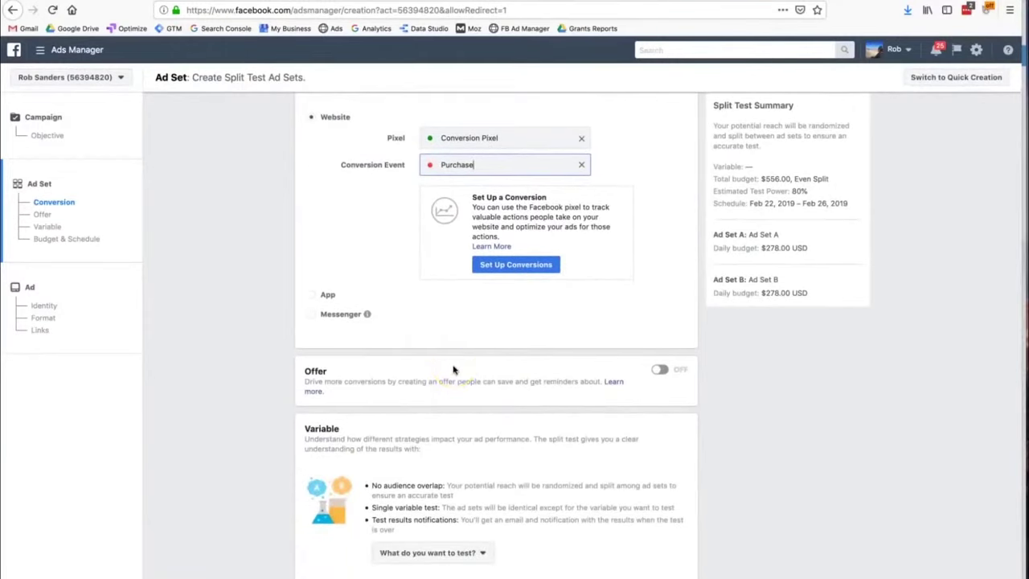
click(660, 369)
click(661, 369)
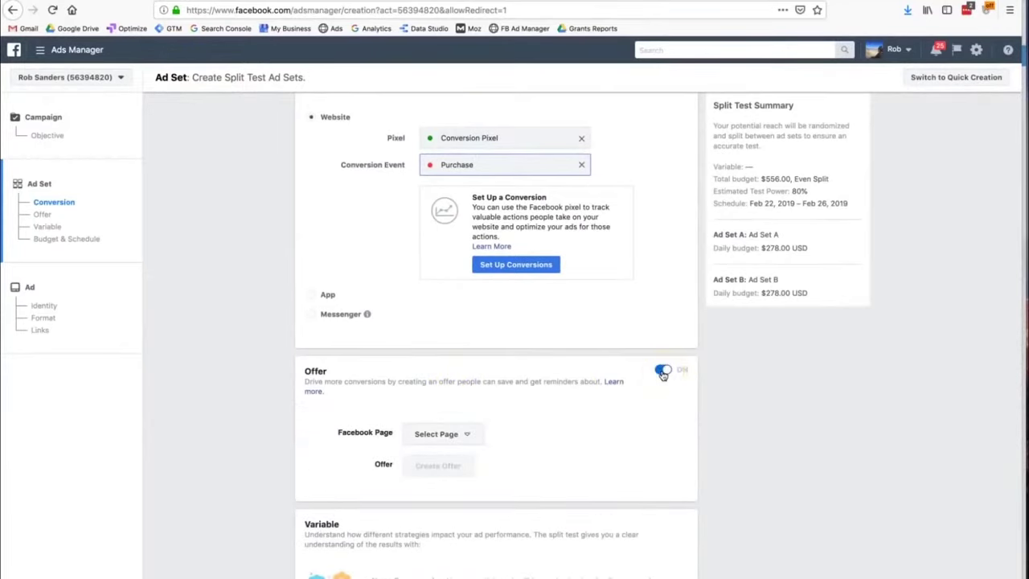
scroll(668, 371, down, 2)
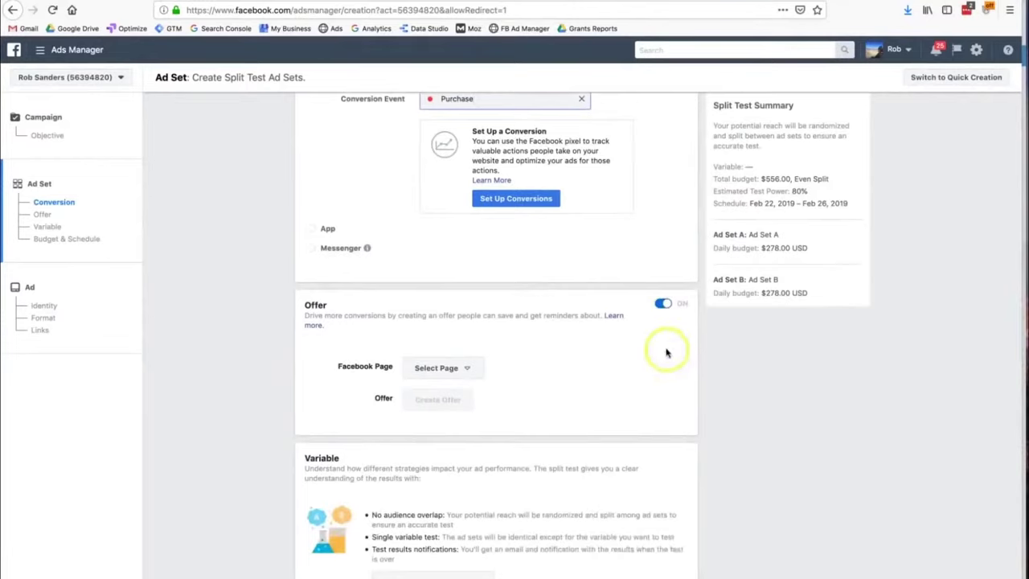
click(475, 371)
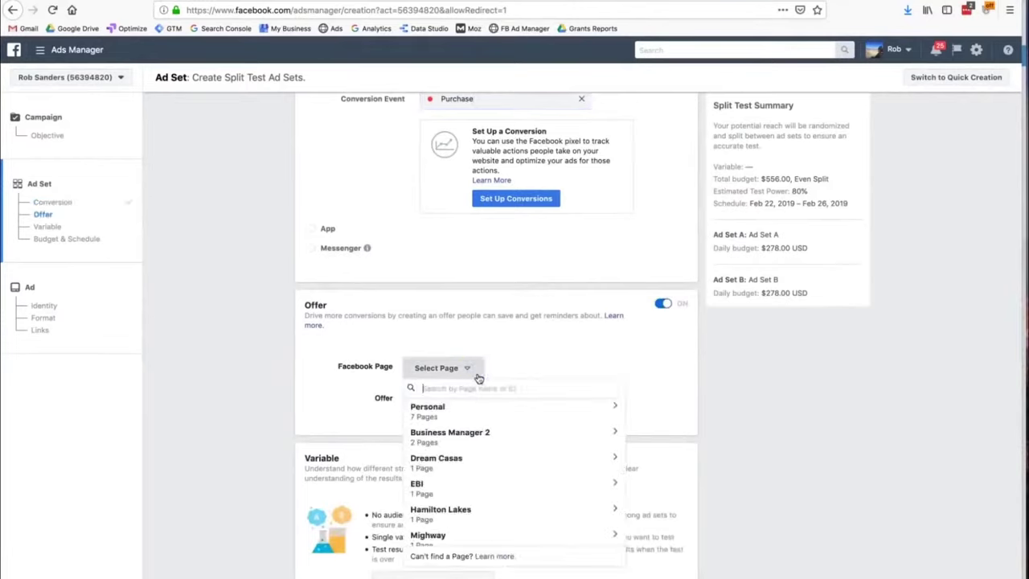
scroll(486, 418, down, 2)
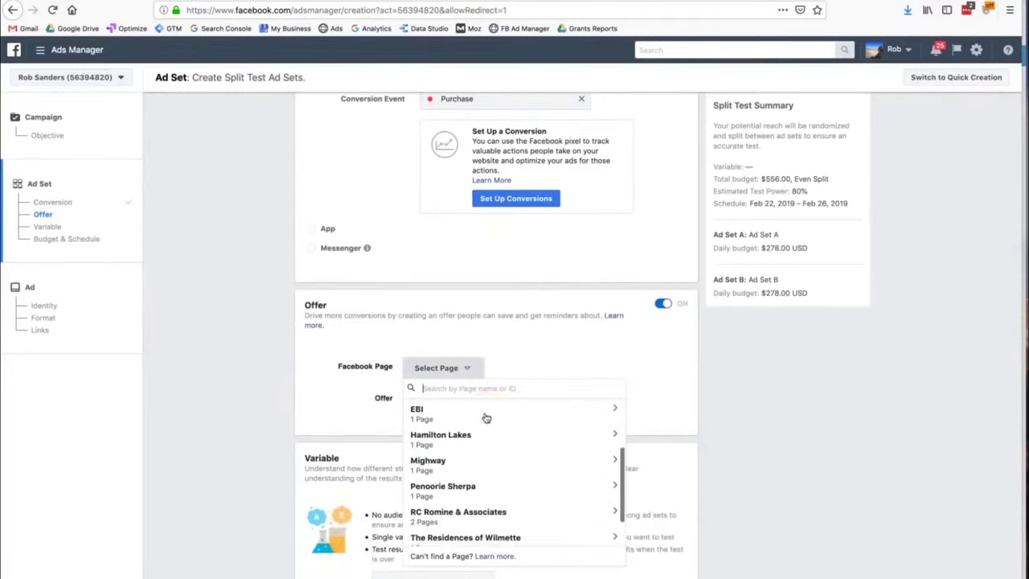
scroll(487, 418, down, 2)
click(469, 429)
click(475, 417)
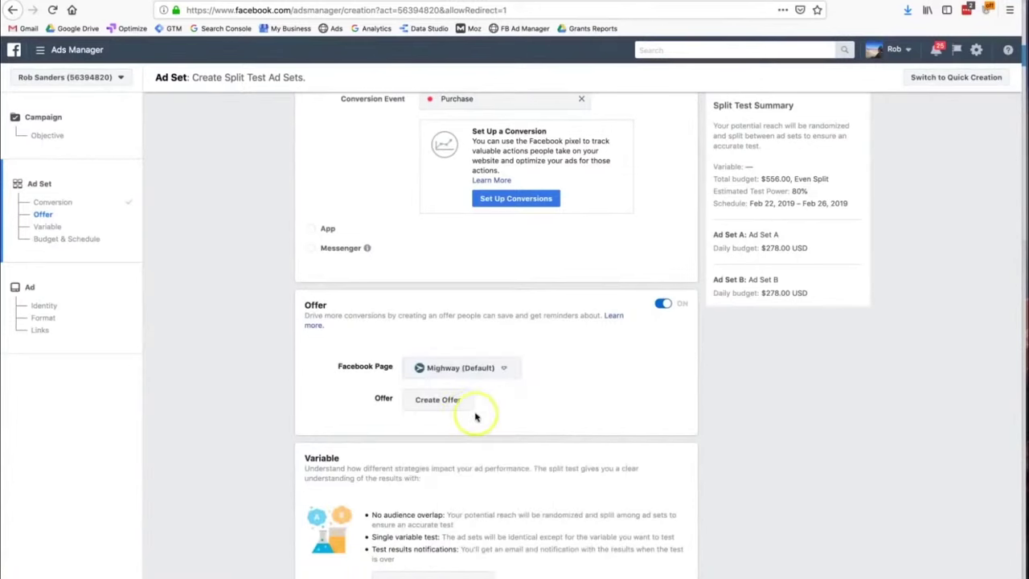
Step: Start creating an offer and go through its title, details, online URL and total offers fields
click(451, 403)
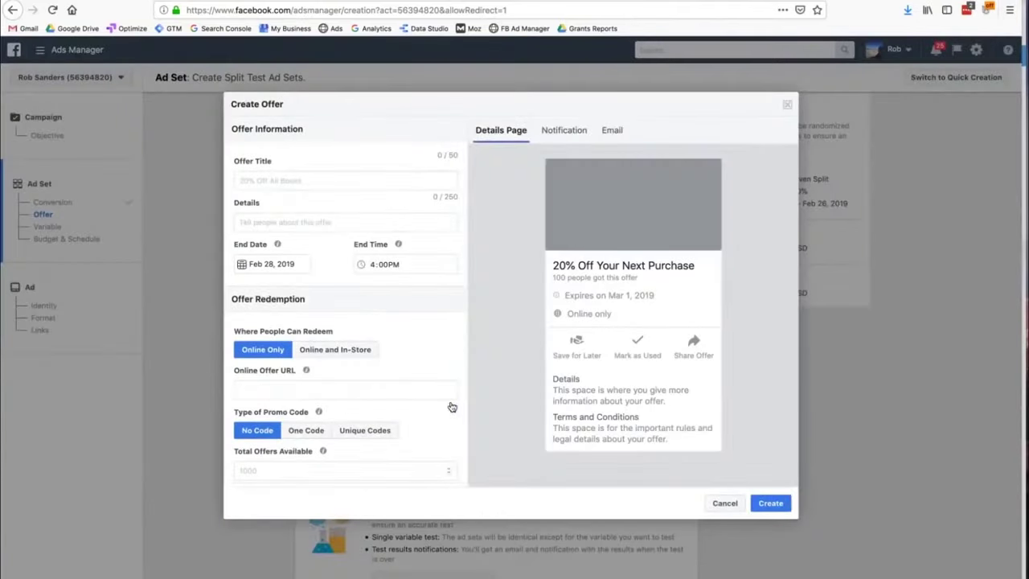
click(310, 180)
click(289, 223)
click(315, 386)
click(308, 444)
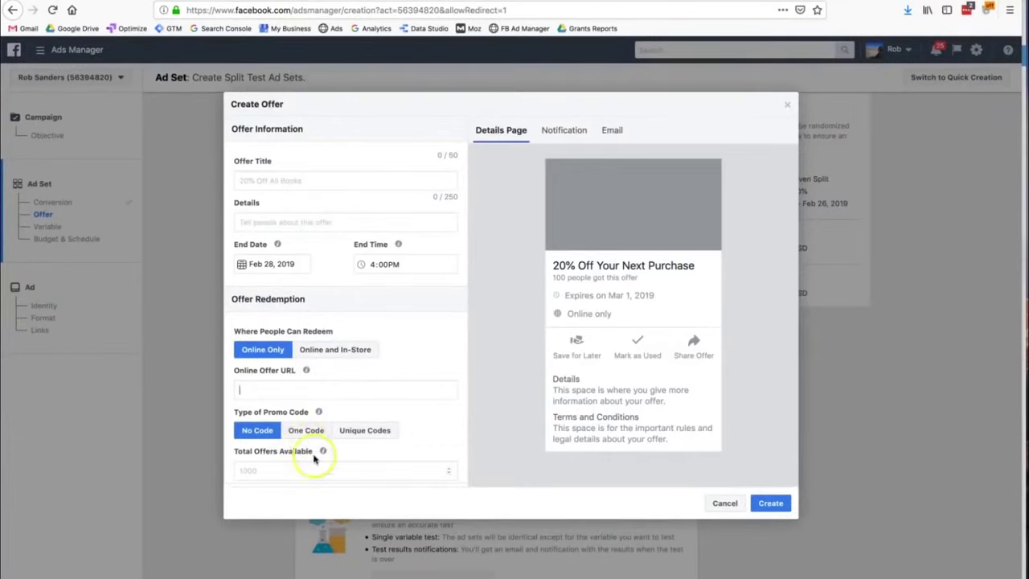
click(315, 466)
Step: Switch the offer's promo code type to One Code and then Unique Codes to compare their options
click(296, 433)
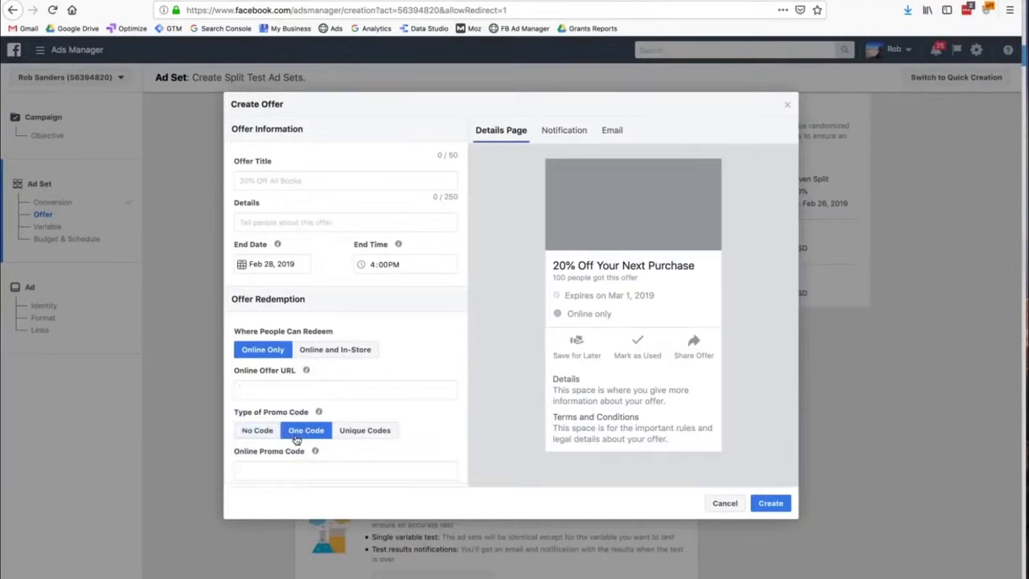
click(377, 431)
scroll(375, 436, down, 5)
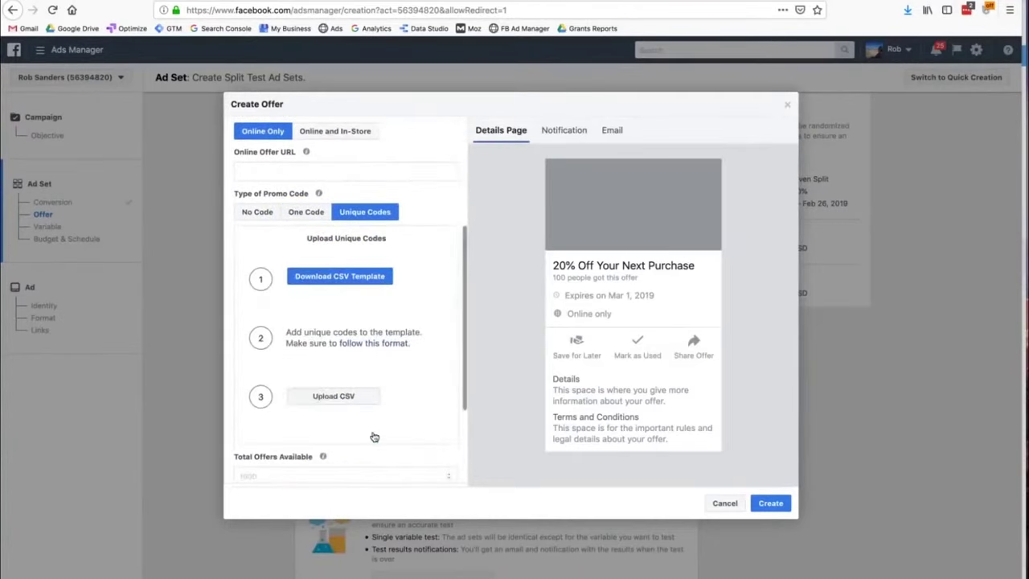
scroll(373, 436, down, 3)
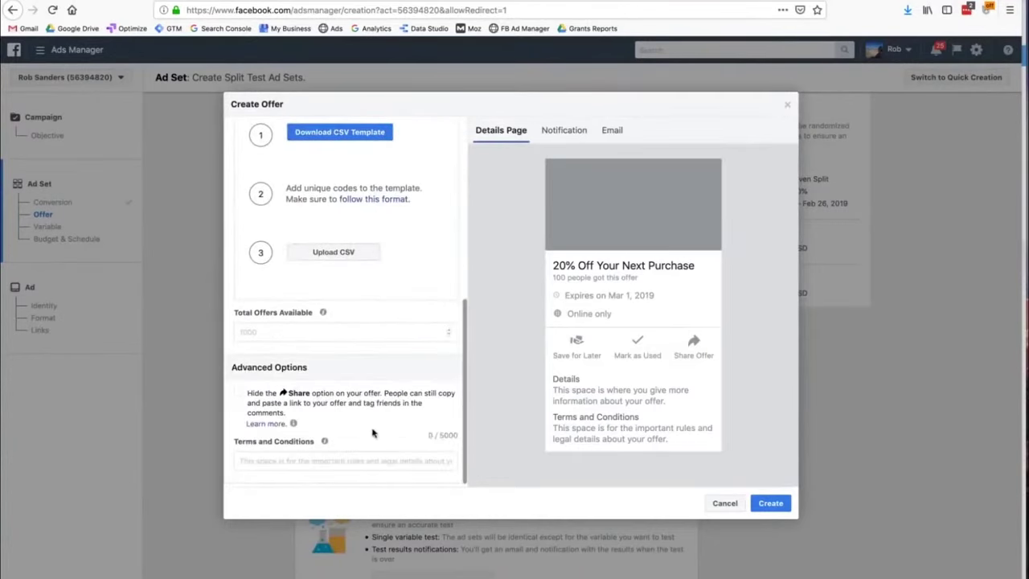
Step: Hide the Share option on the offer and review the terms and conditions field
click(239, 395)
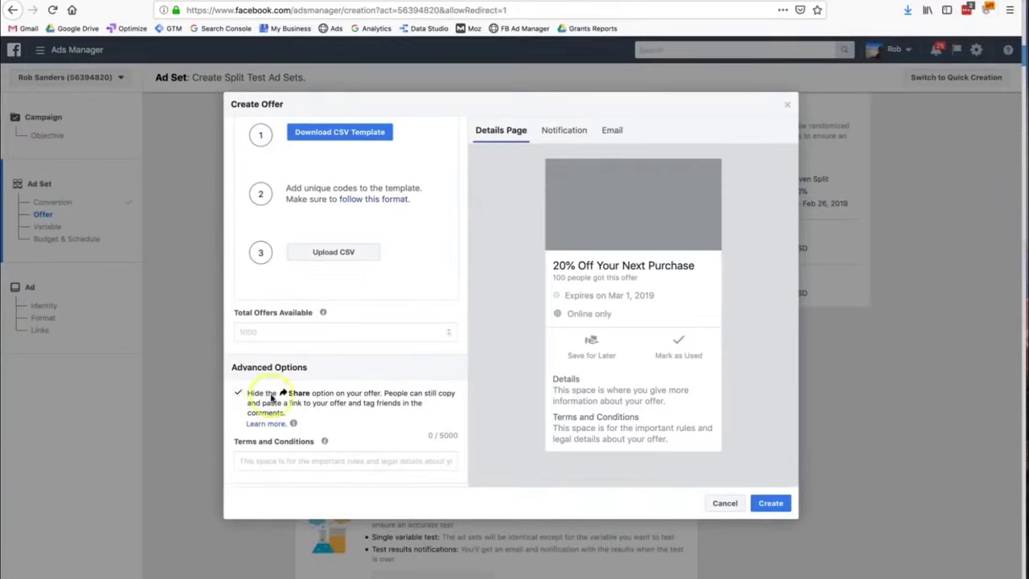
scroll(366, 451, up, 5)
scroll(366, 450, down, 5)
click(362, 459)
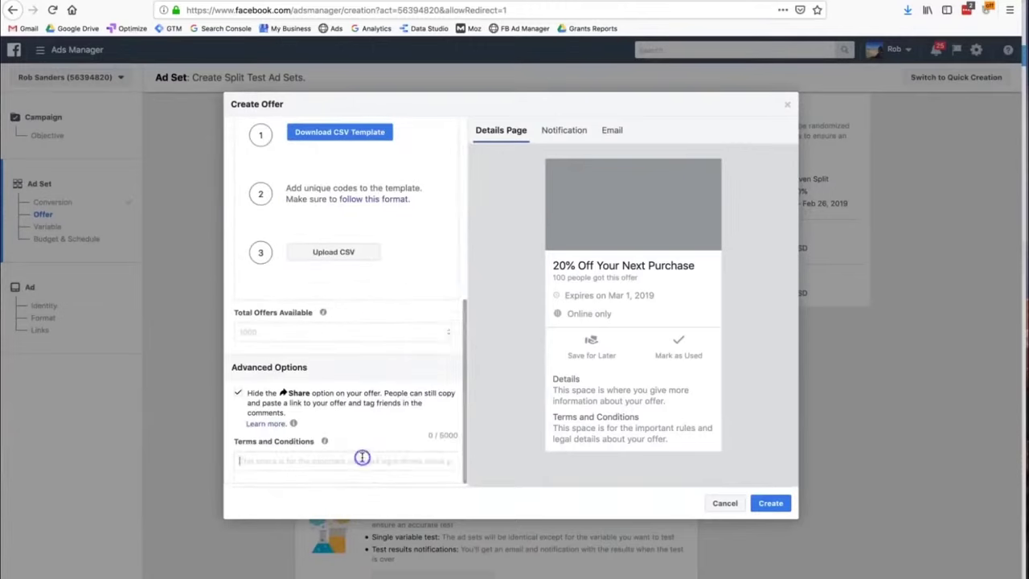
scroll(372, 437, up, 10)
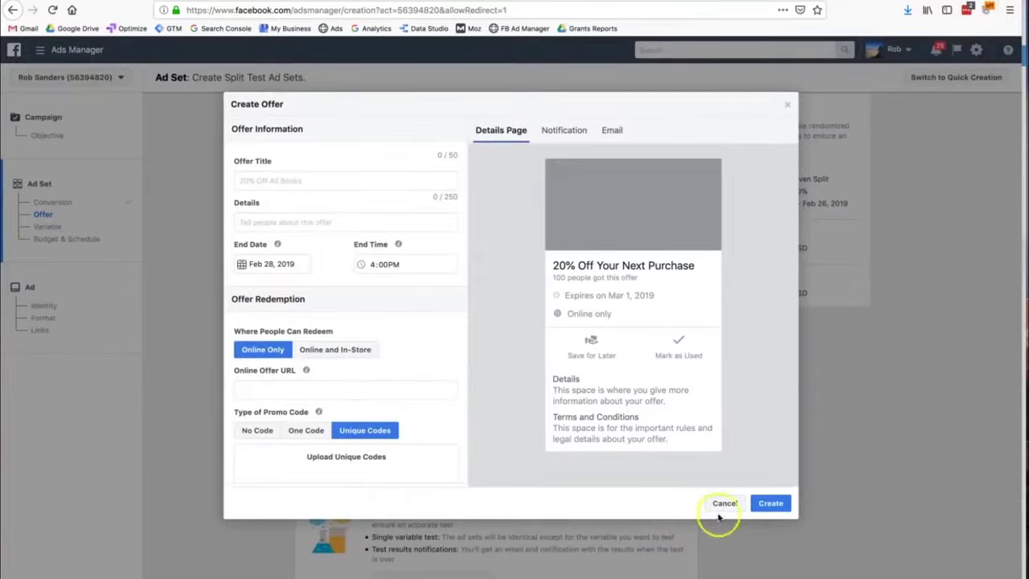
Step: Cancel the offer's creation and turn off the ad set's offer
click(722, 505)
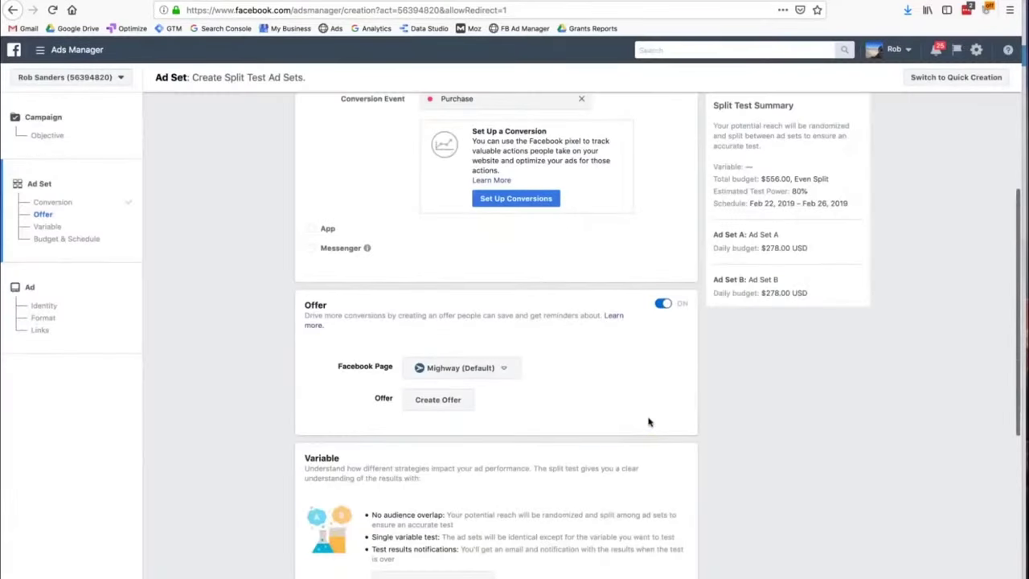
scroll(649, 422, up, 3)
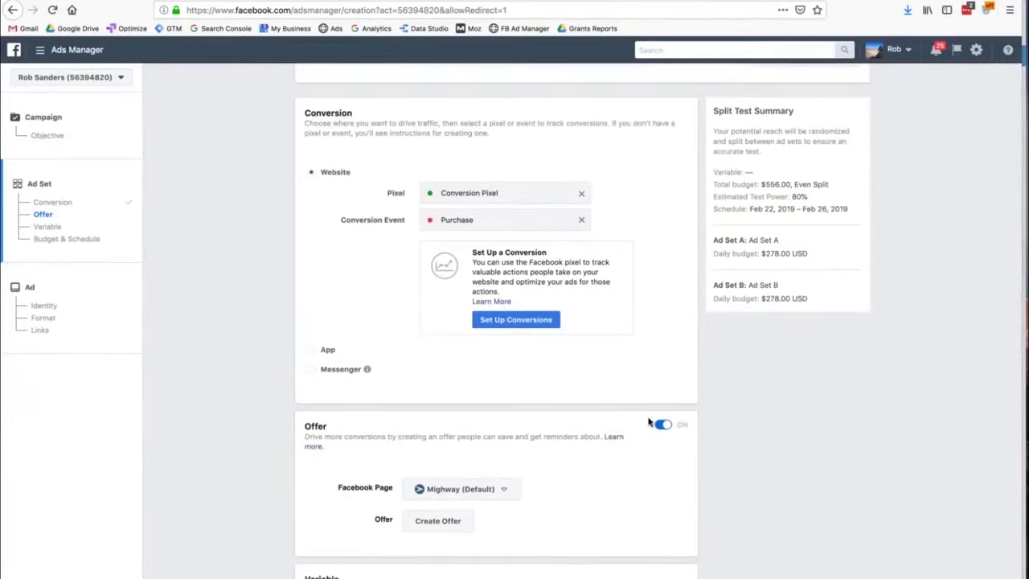
click(659, 424)
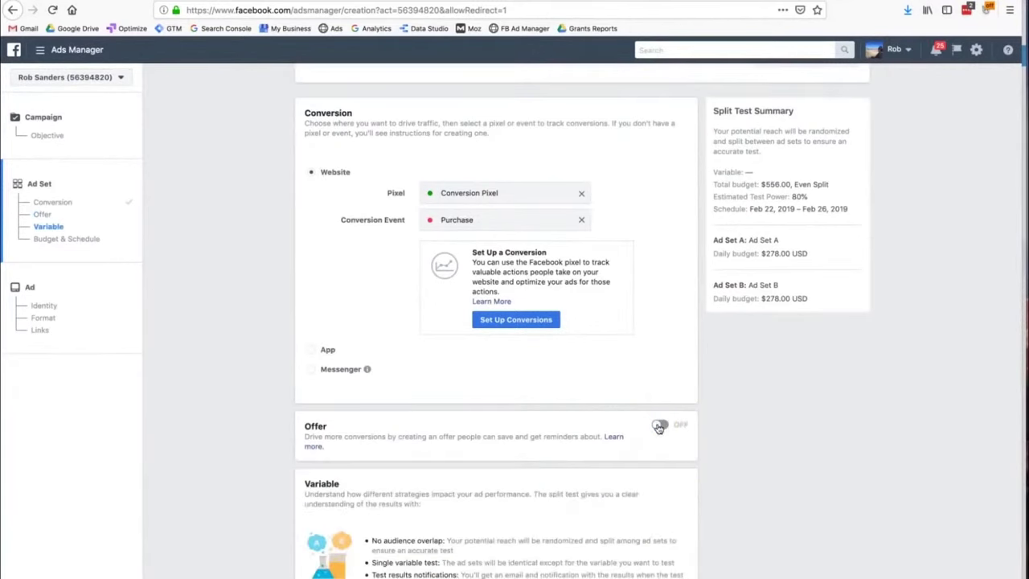
Step: Set the split test's variable to Creative
scroll(659, 428, down, 5)
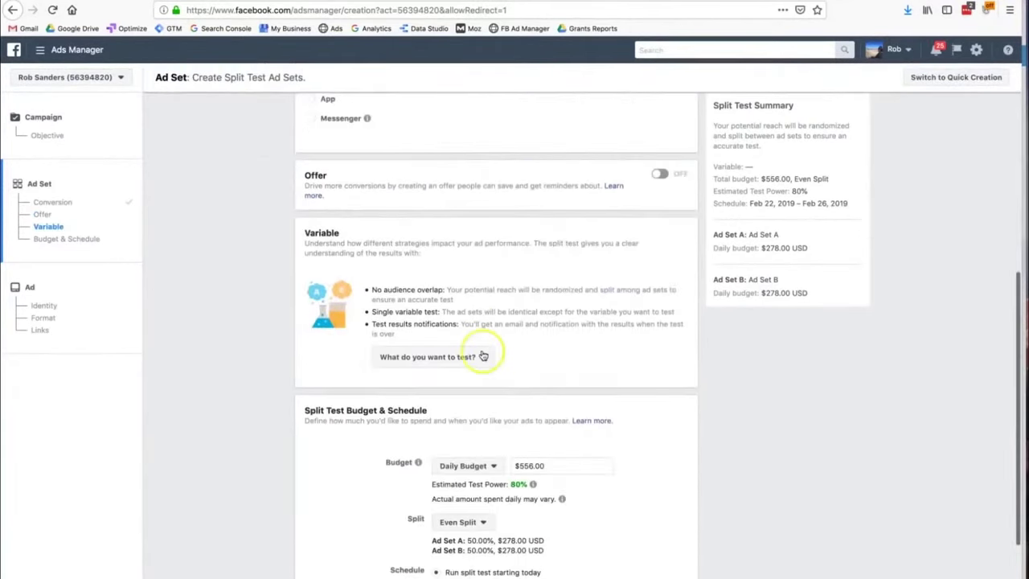
drag(336, 253, 466, 252)
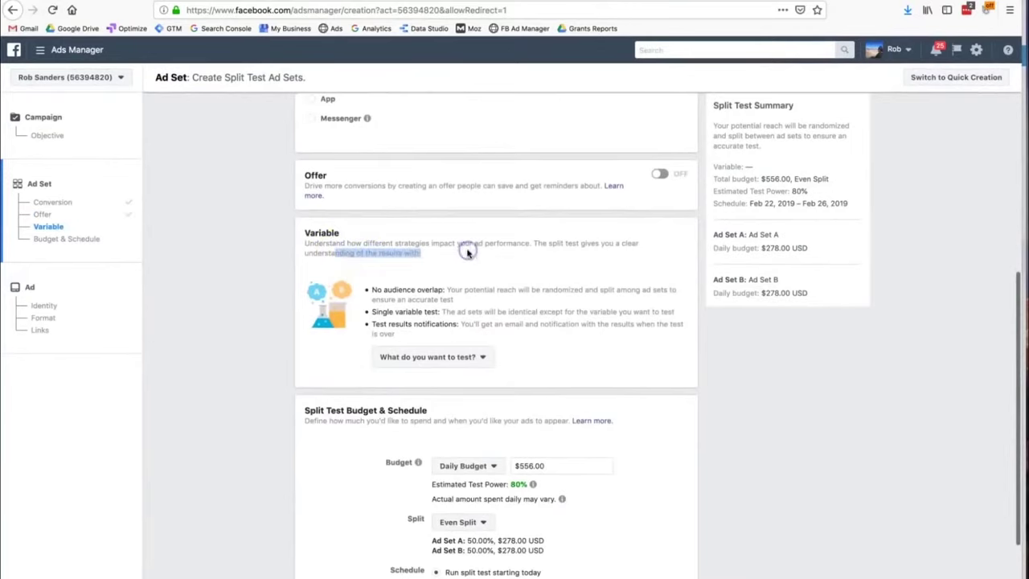
click(467, 357)
scroll(468, 357, down, 1)
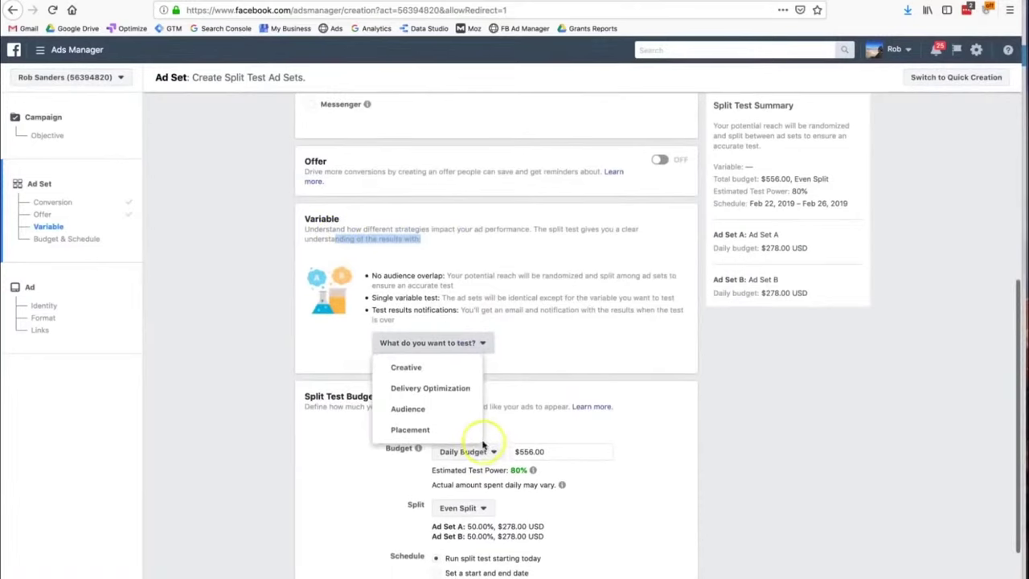
click(432, 372)
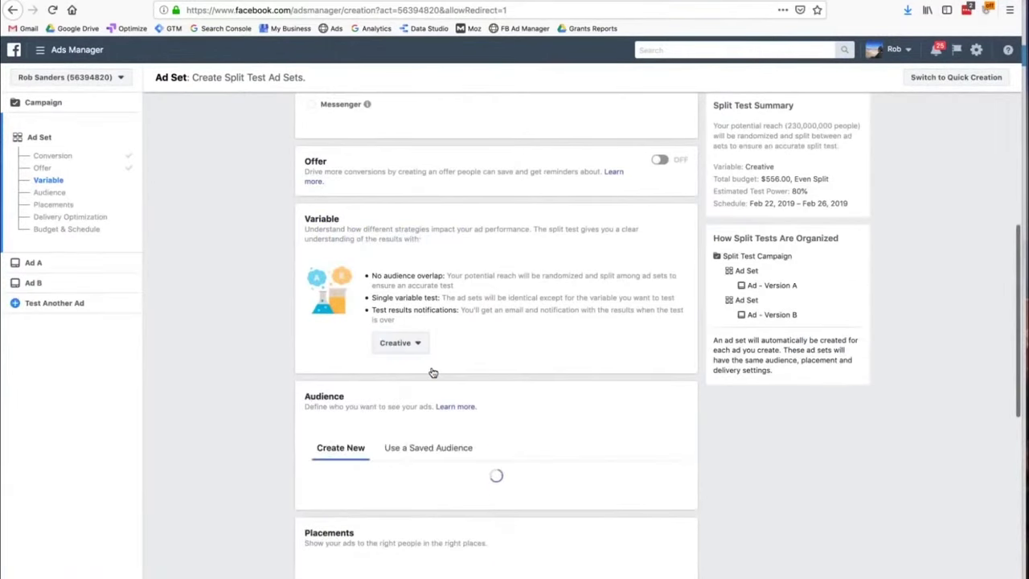
Step: Look through the existing custom and lookalike audiences available for the ad set's audience
scroll(432, 372, down, 3)
scroll(433, 372, down, 1)
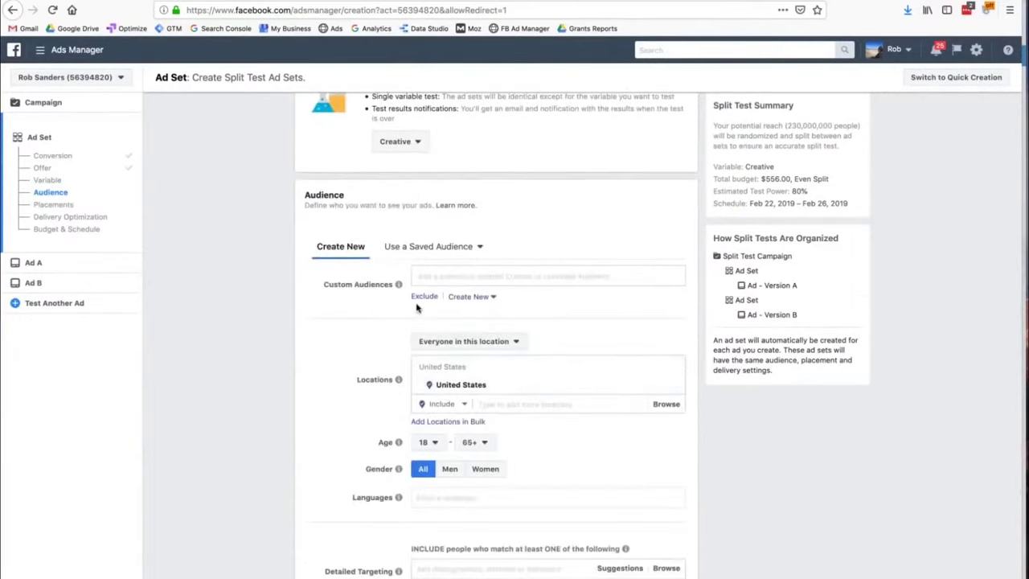
click(444, 276)
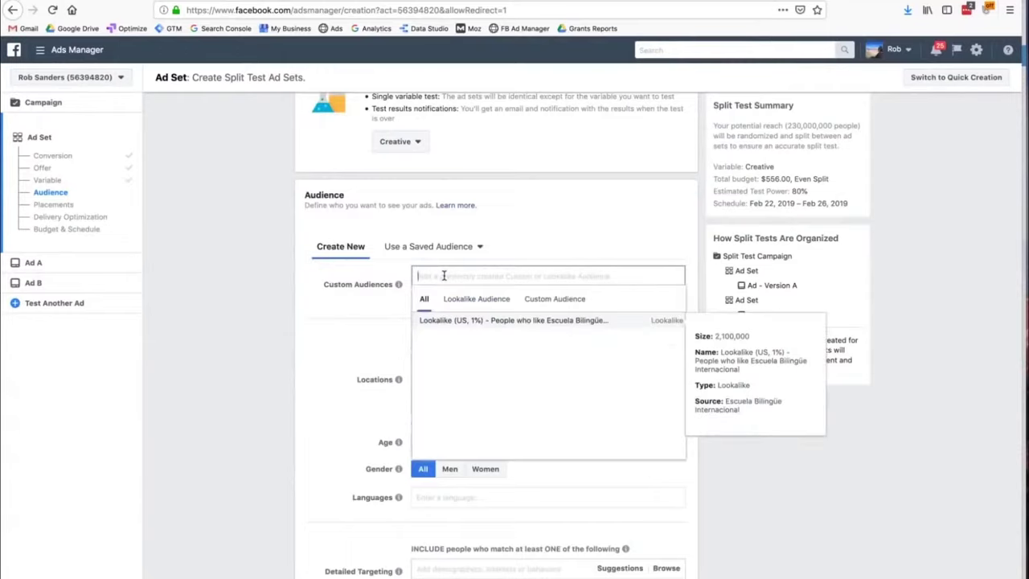
click(553, 303)
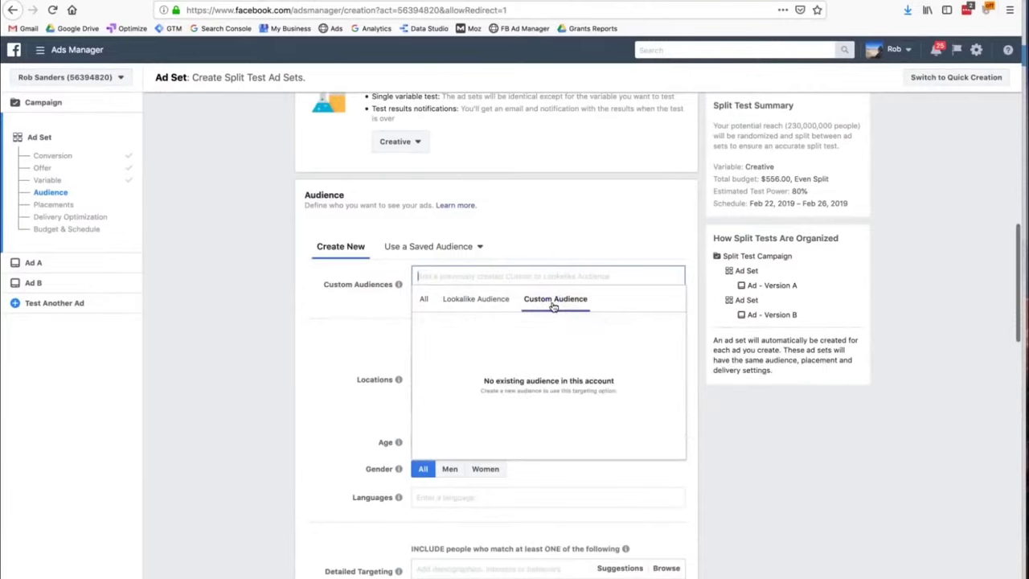
click(476, 299)
click(426, 299)
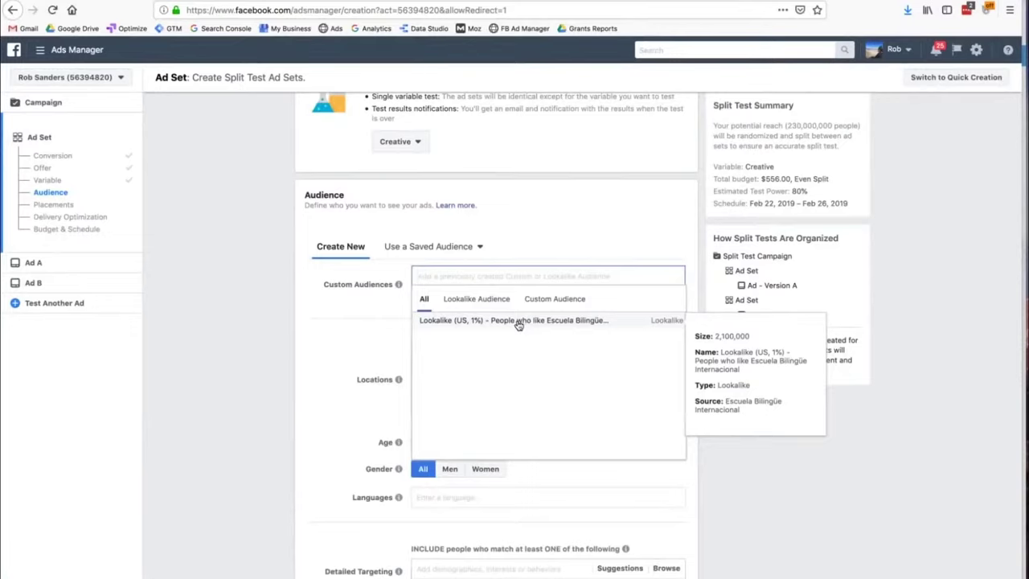
click(533, 299)
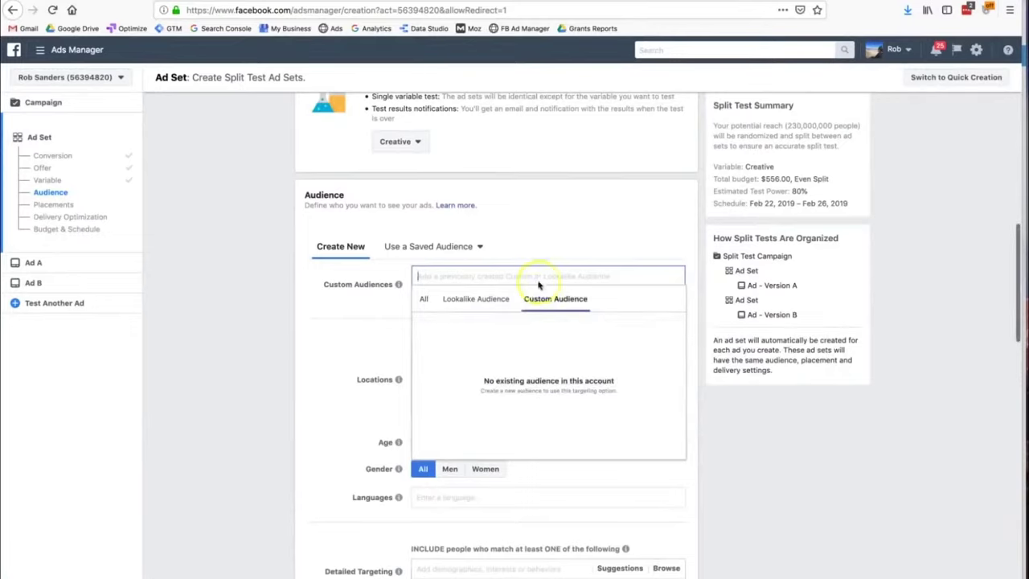
click(552, 243)
click(495, 253)
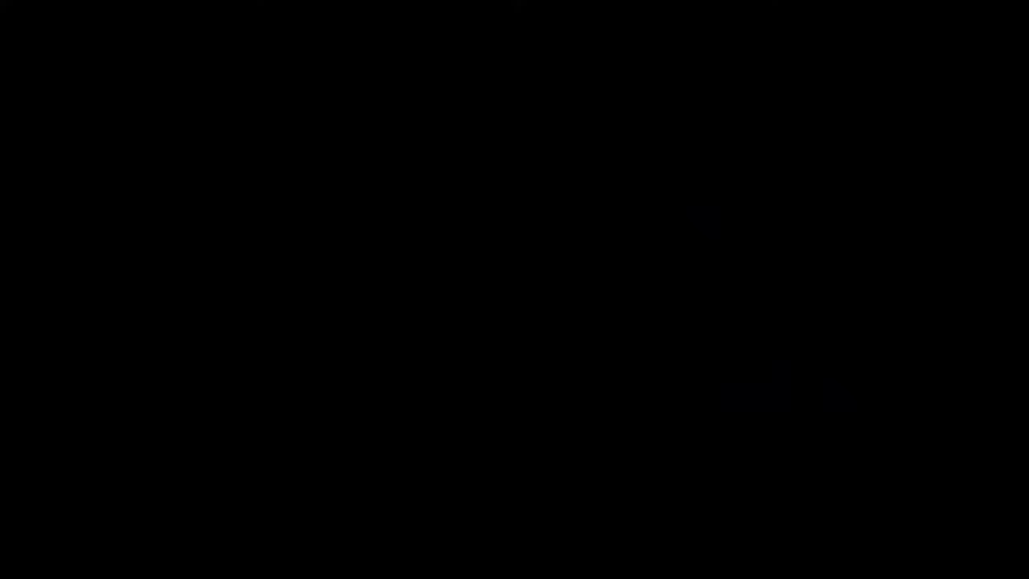
Step: Create a website traffic custom audience of all website visitors in the past 30 days, named "website vistors"
click(482, 297)
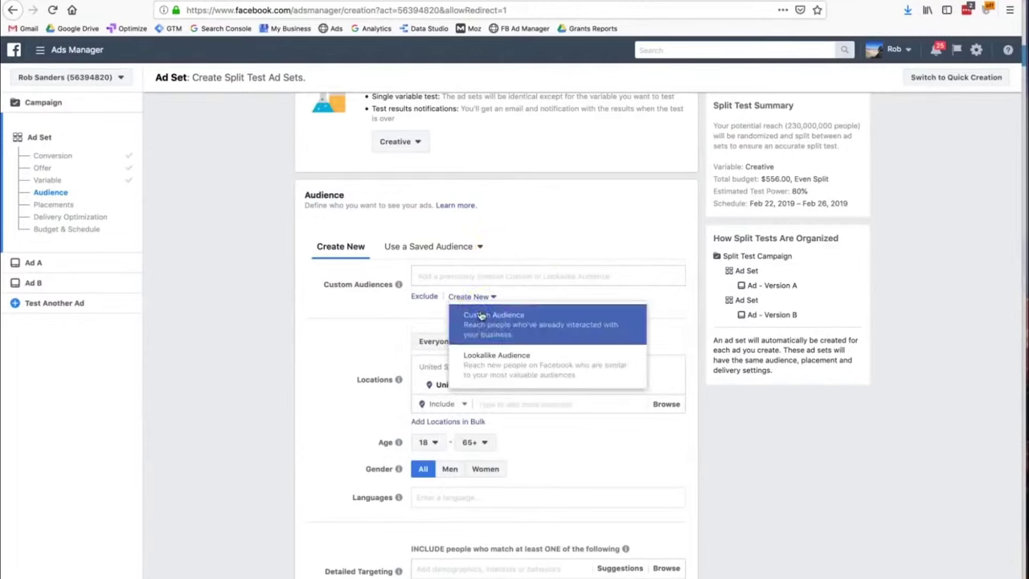
click(481, 316)
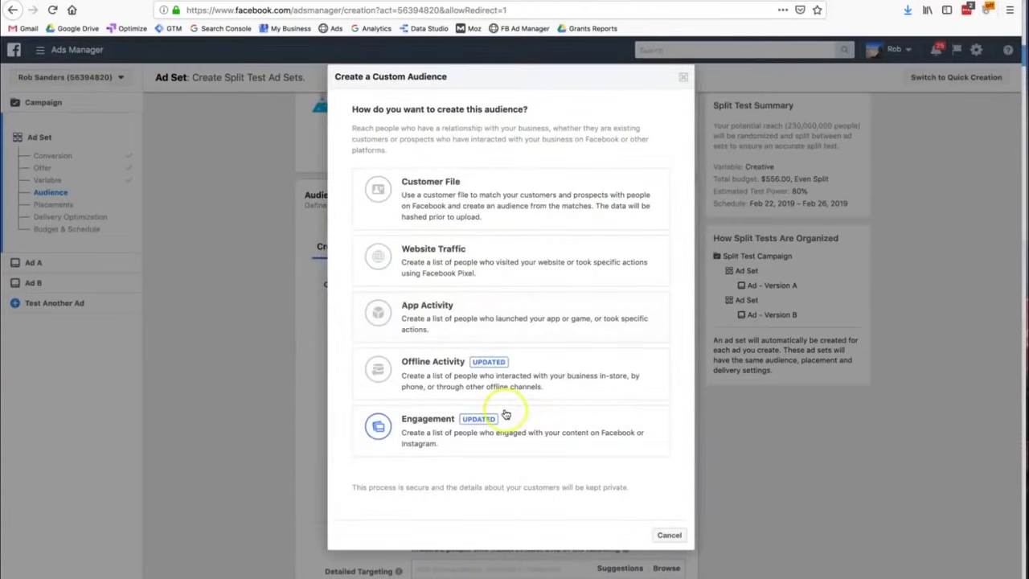
click(439, 266)
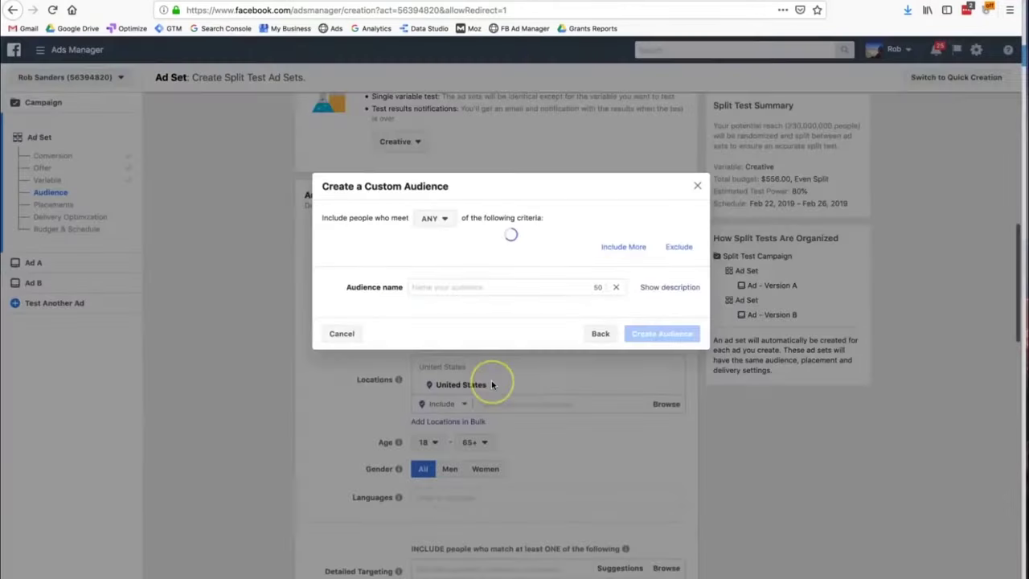
click(462, 287)
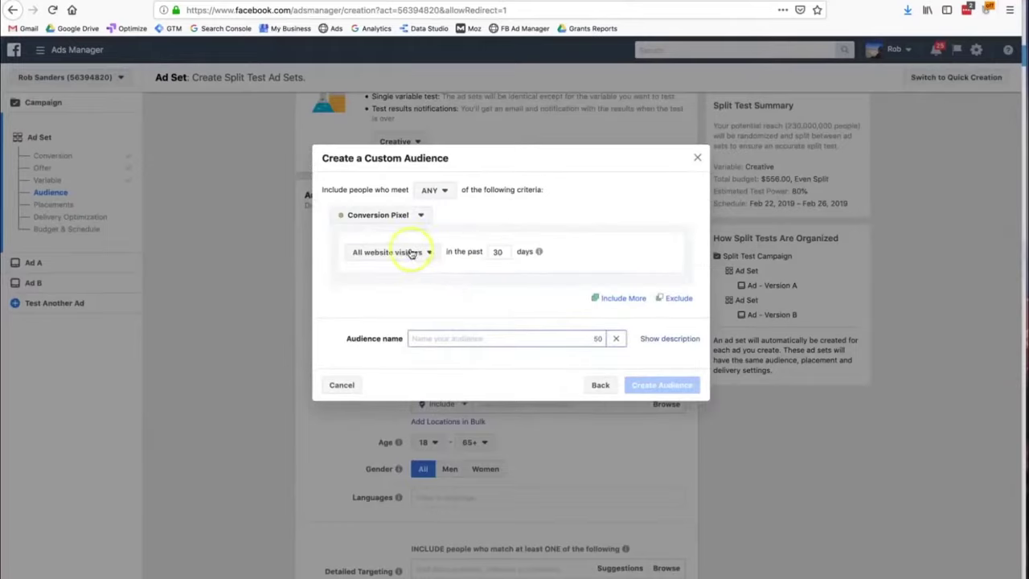
click(455, 336)
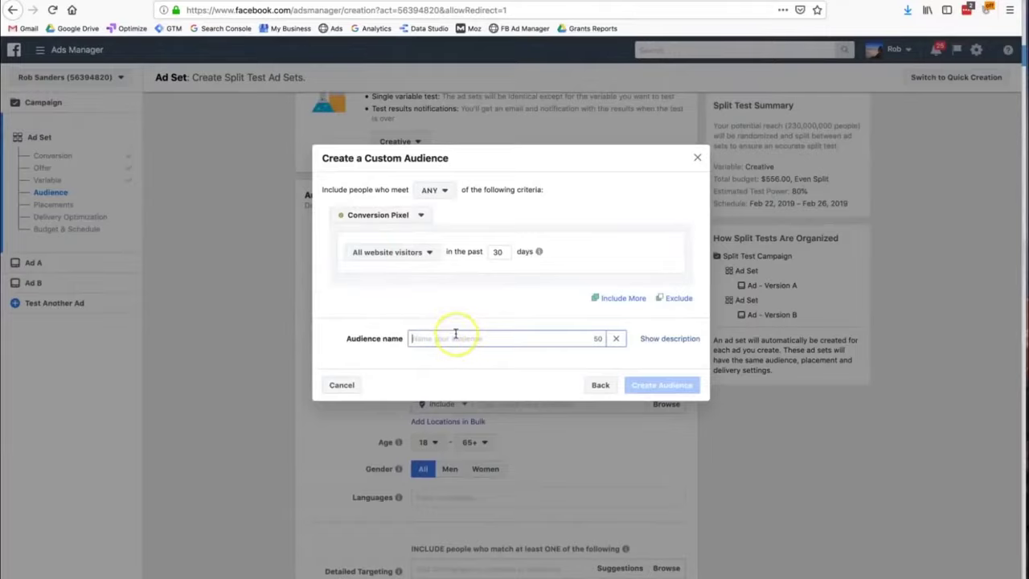
text(website visitors)
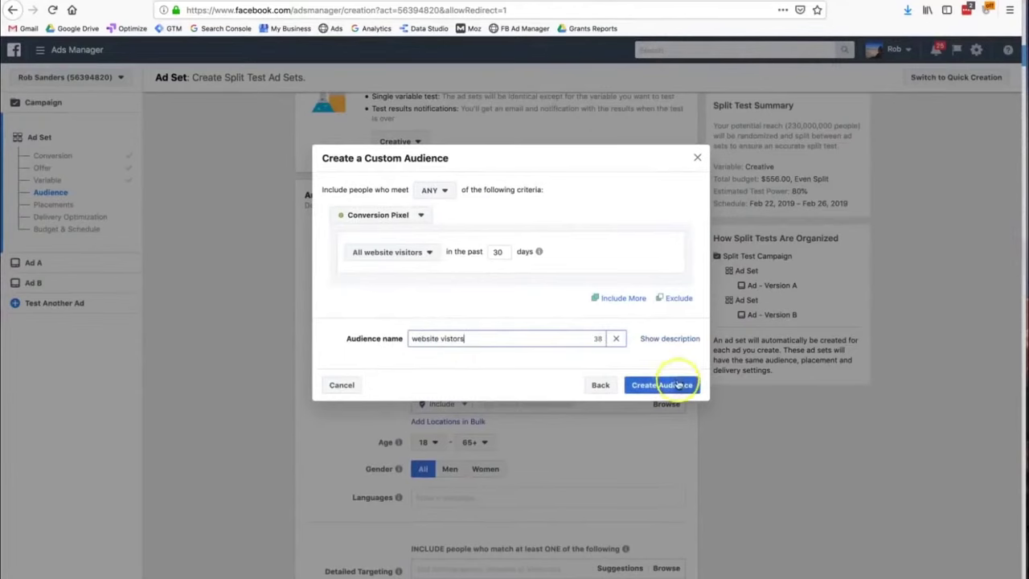
click(677, 385)
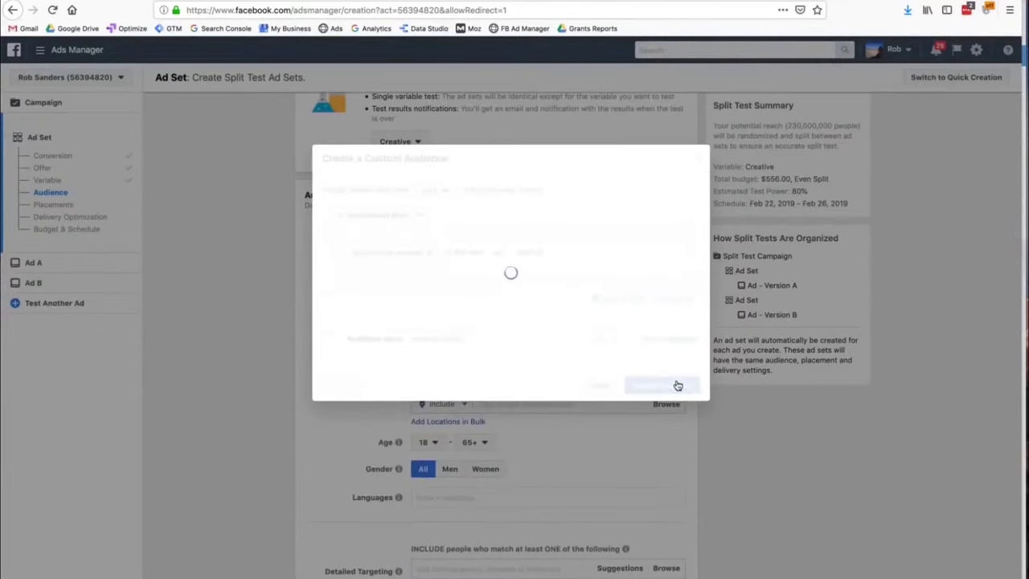
click(685, 403)
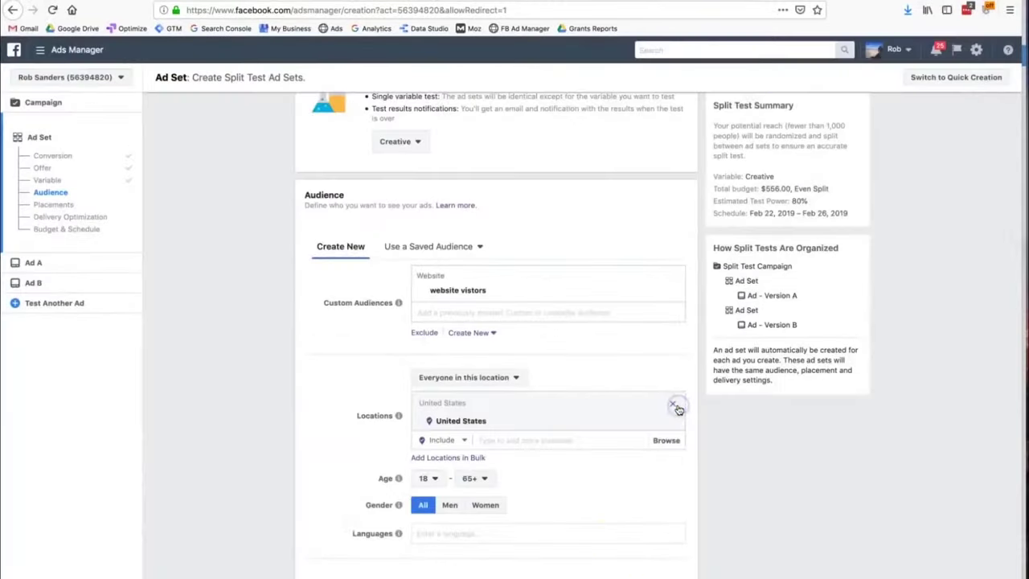
Step: Review the audience's location targeting choices, such as people living in, recently in or traveling in the location
scroll(549, 475, down, 3)
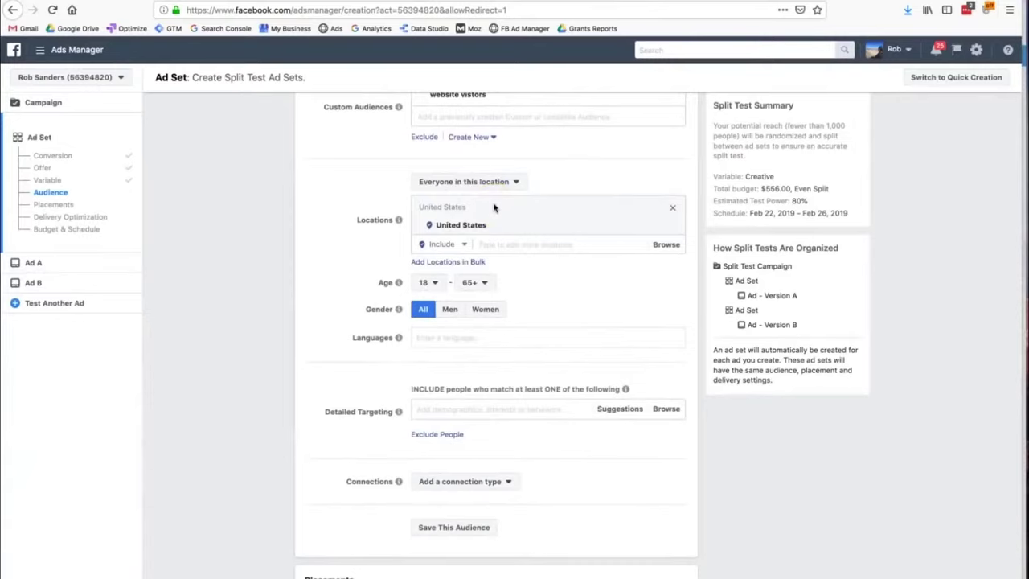
scroll(494, 208, up, 2)
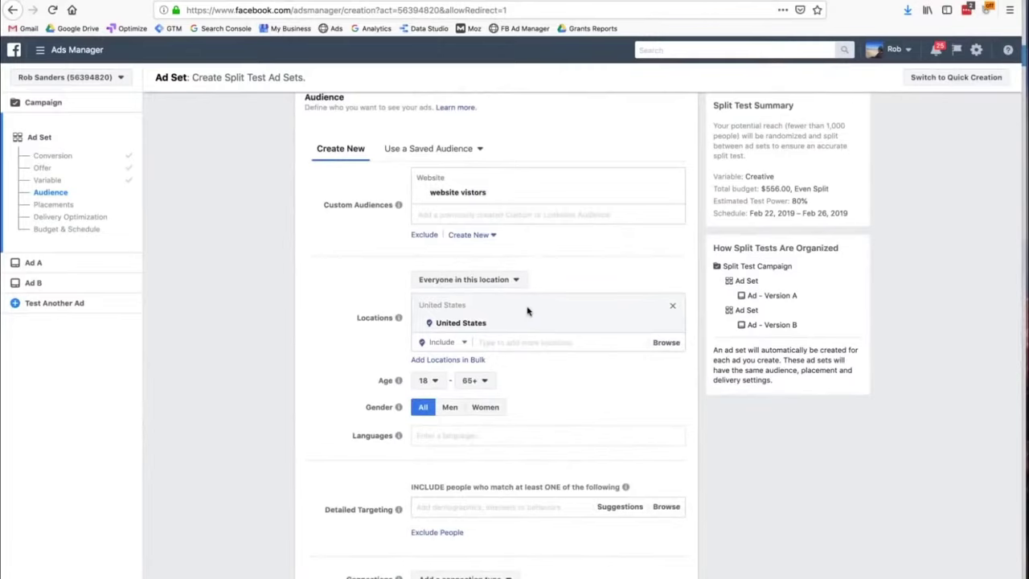
click(492, 281)
click(357, 274)
click(438, 279)
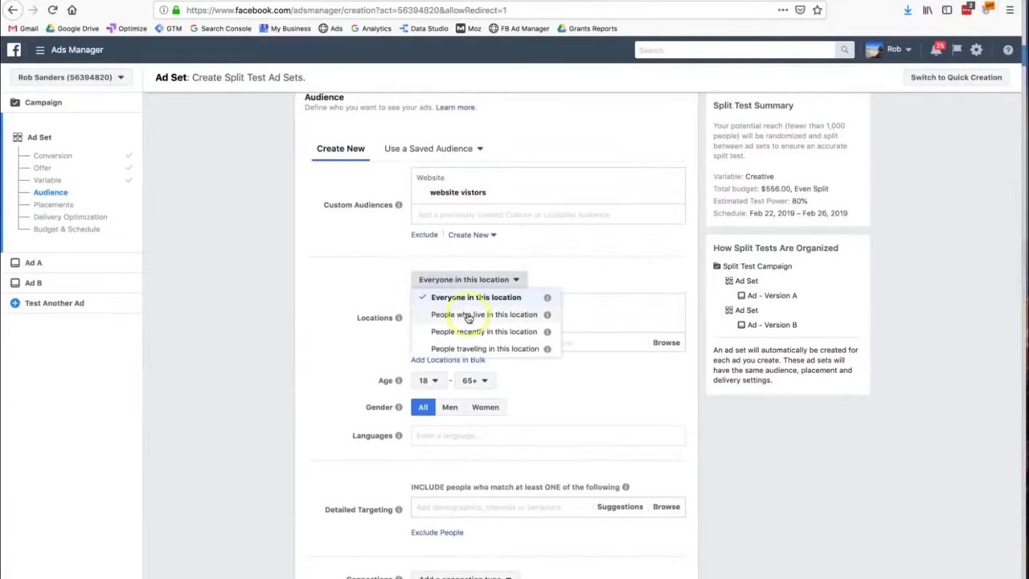
click(493, 346)
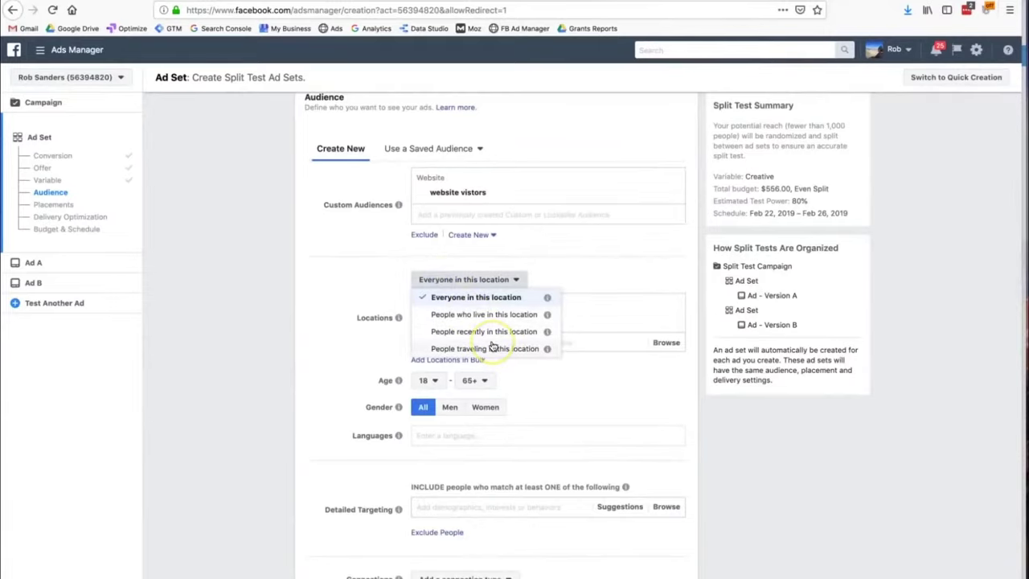
scroll(492, 346, down, 1)
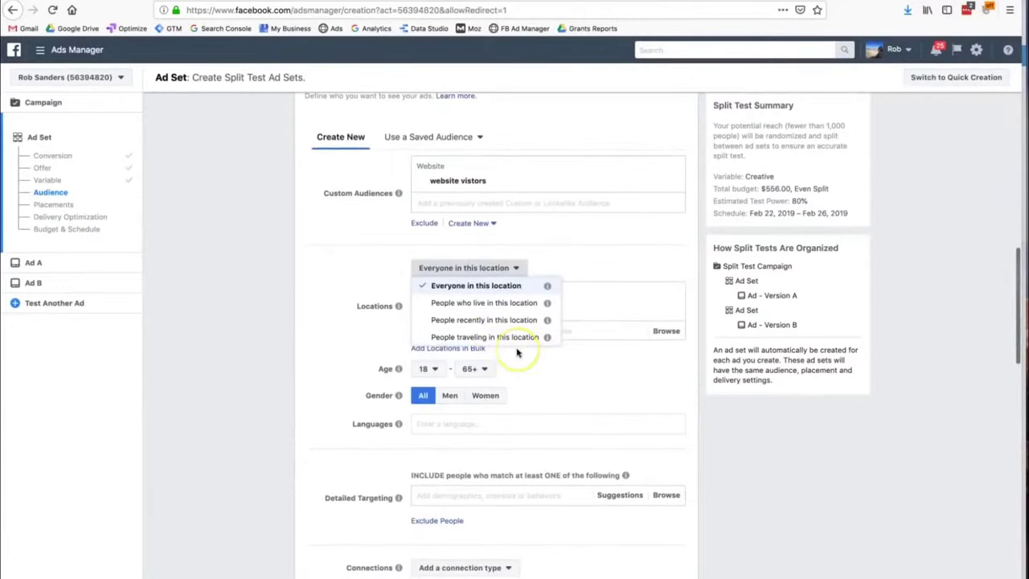
click(542, 367)
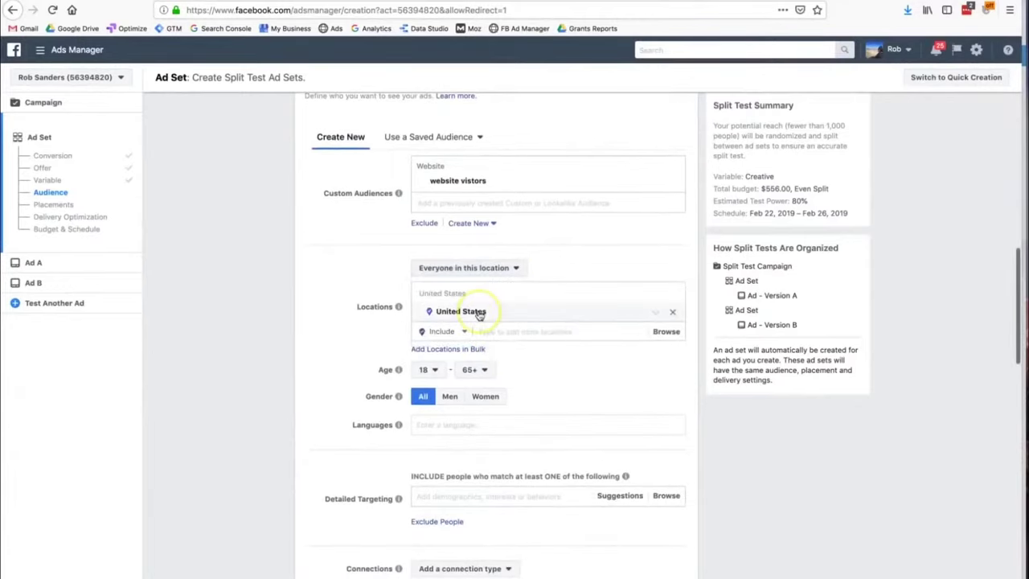
Step: Check the United States location's include and exclude options and the bulk location dialog, without changing anything
click(655, 313)
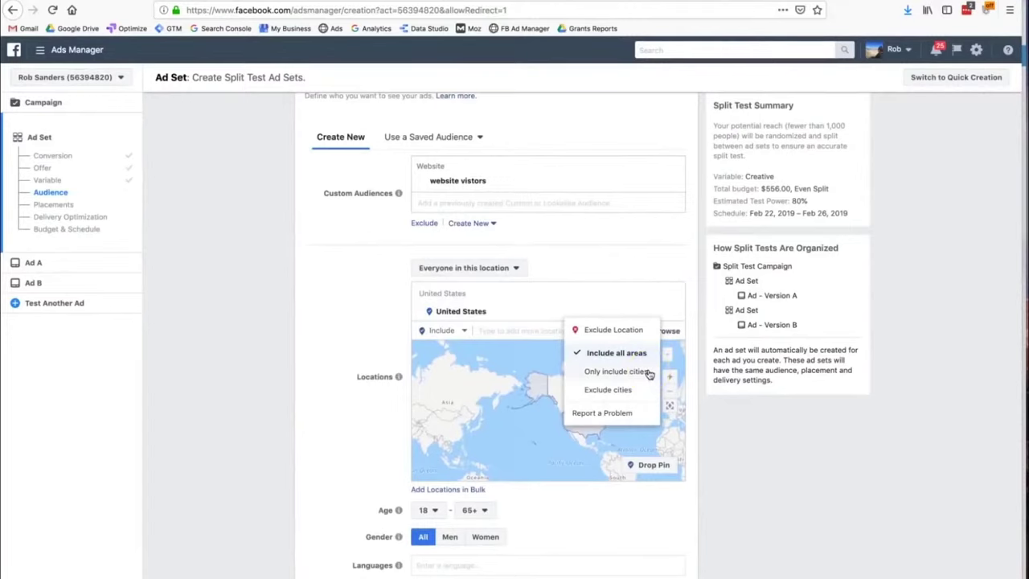
click(704, 413)
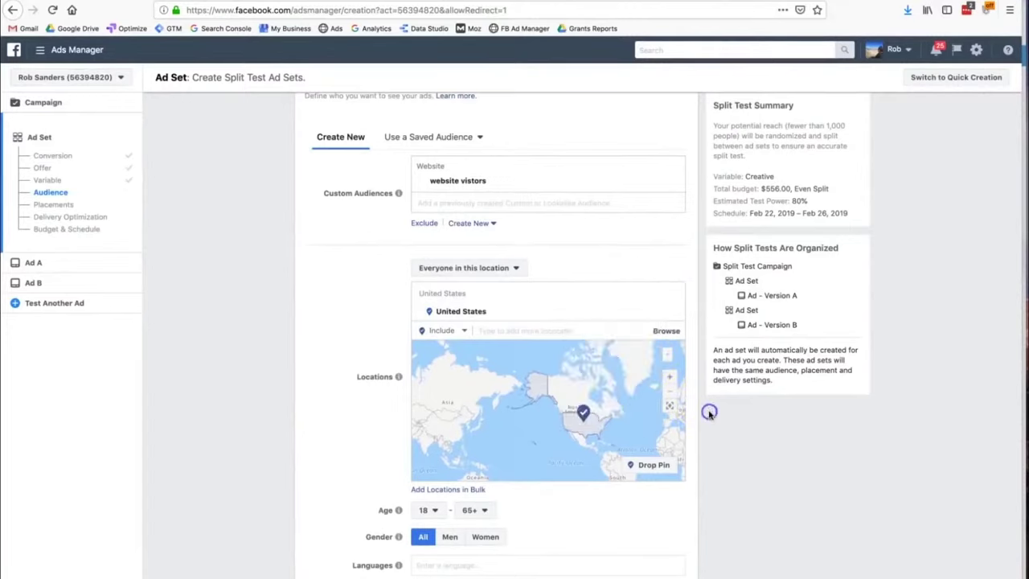
scroll(586, 533, down, 3)
click(450, 357)
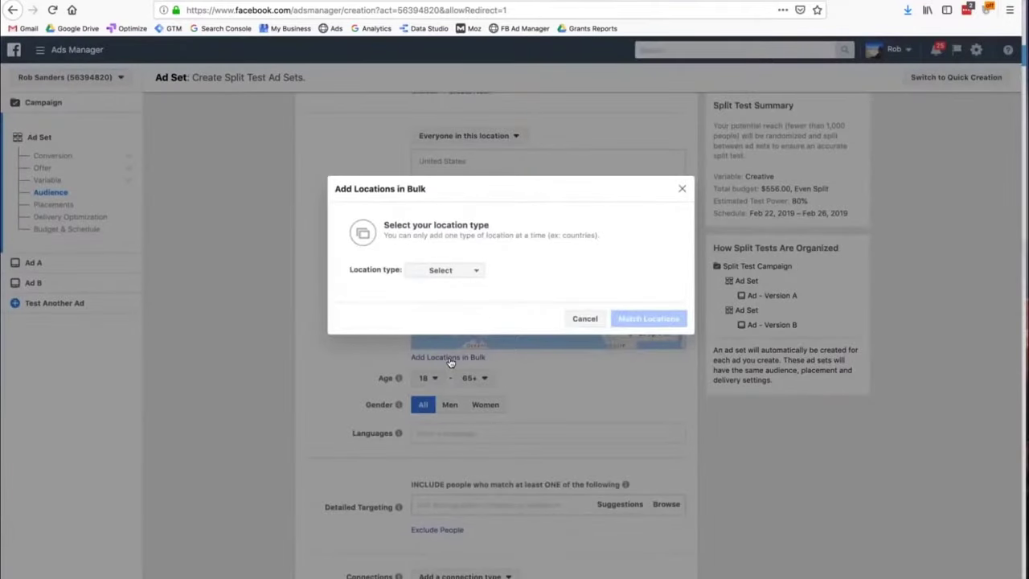
click(584, 318)
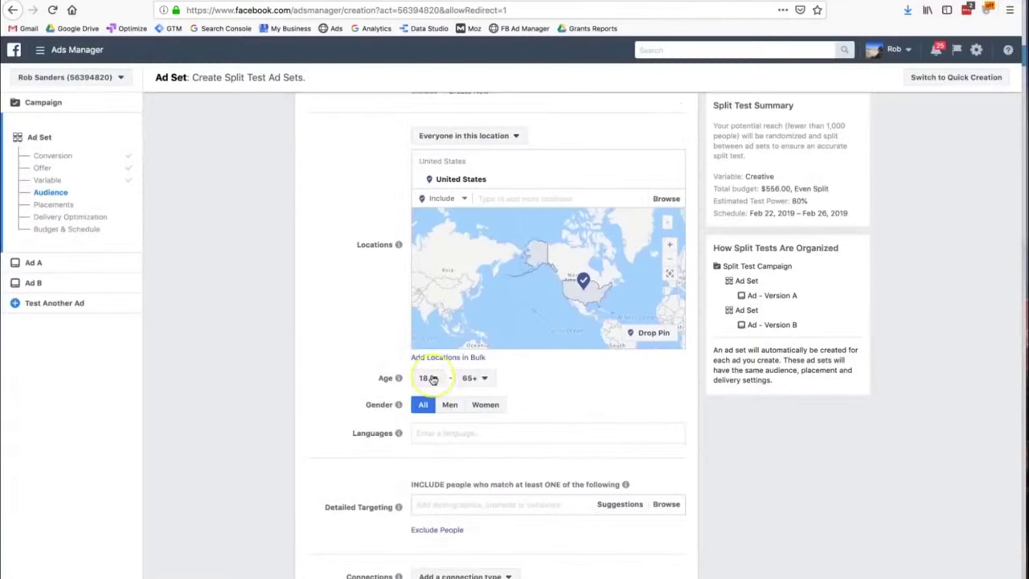
Step: Set the audience's minimum age to 13 and keep the maximum at 65+
click(430, 378)
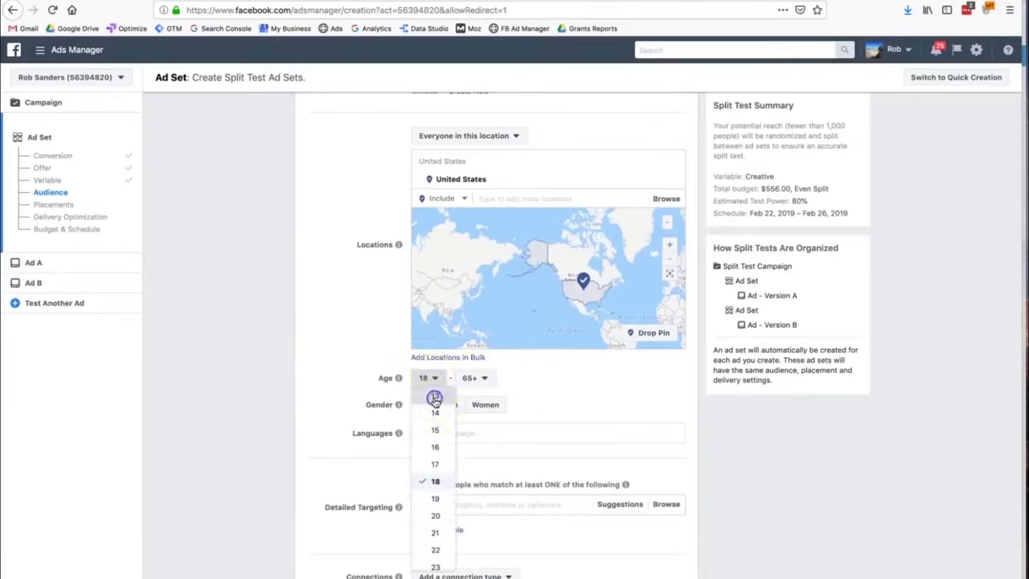
click(435, 397)
click(472, 381)
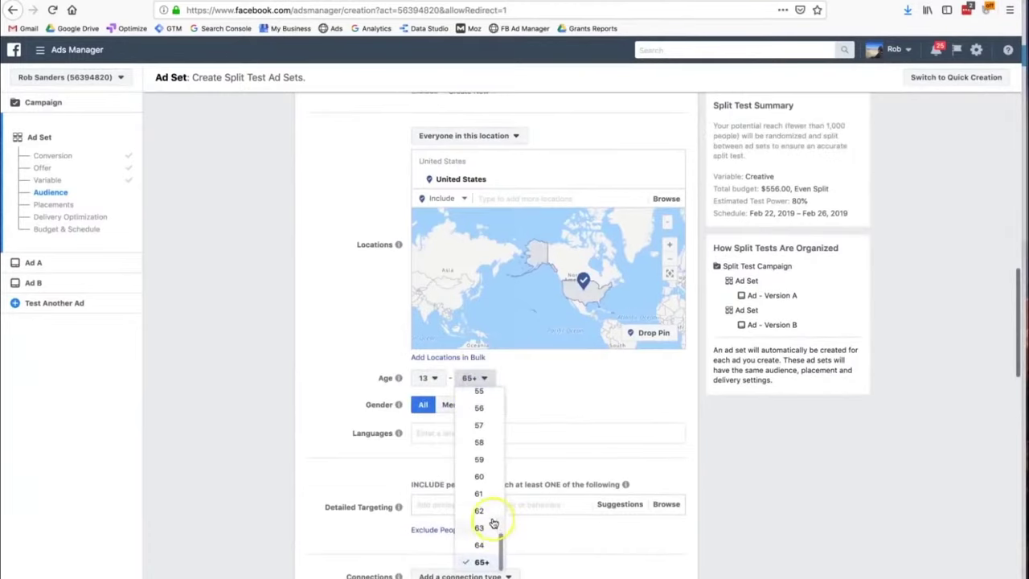
click(538, 416)
Step: Add Spanish and English (All) as the audience's languages
scroll(451, 398, down, 1)
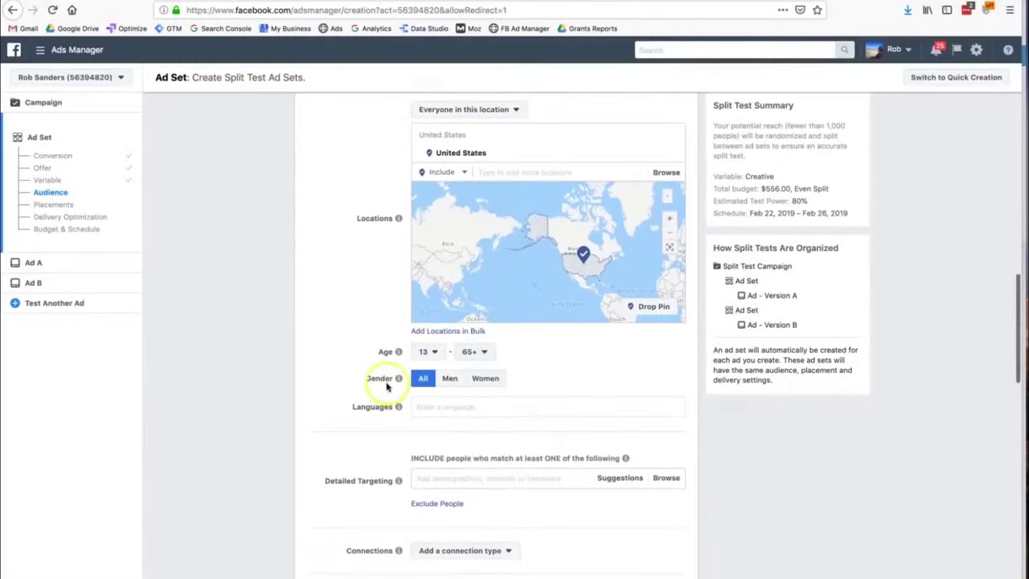
click(472, 407)
text(sp)
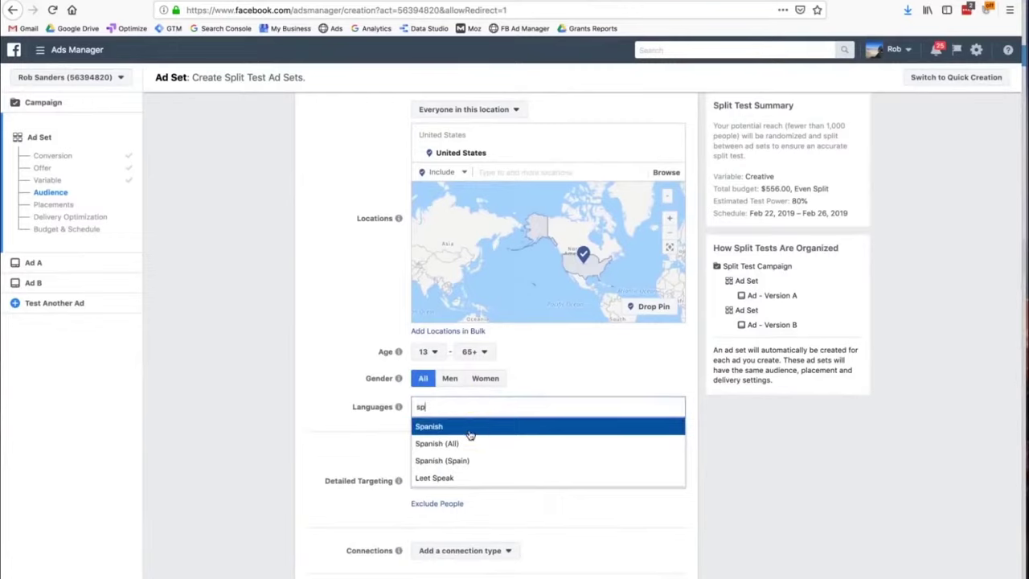
click(470, 430)
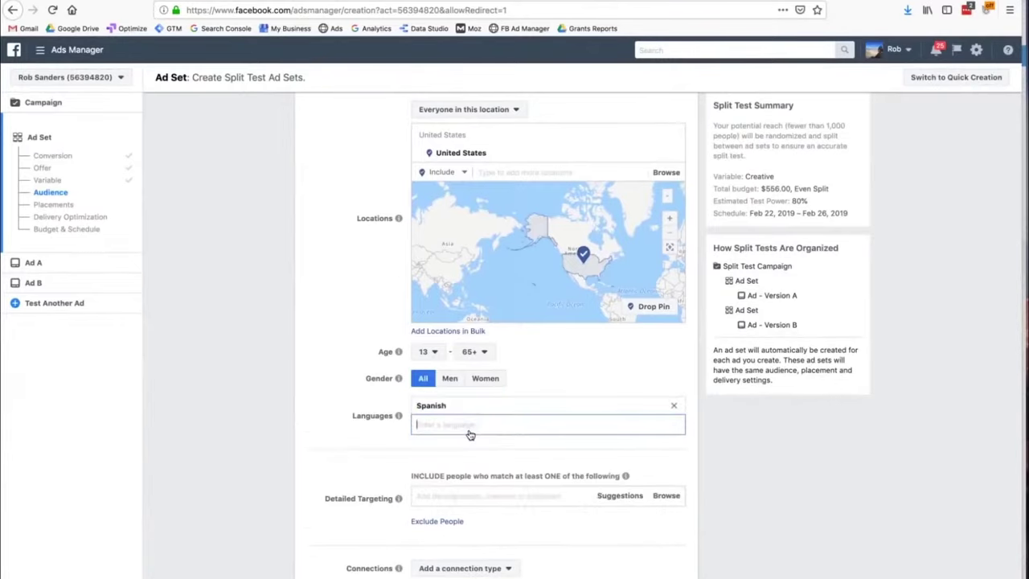
text(en)
click(471, 442)
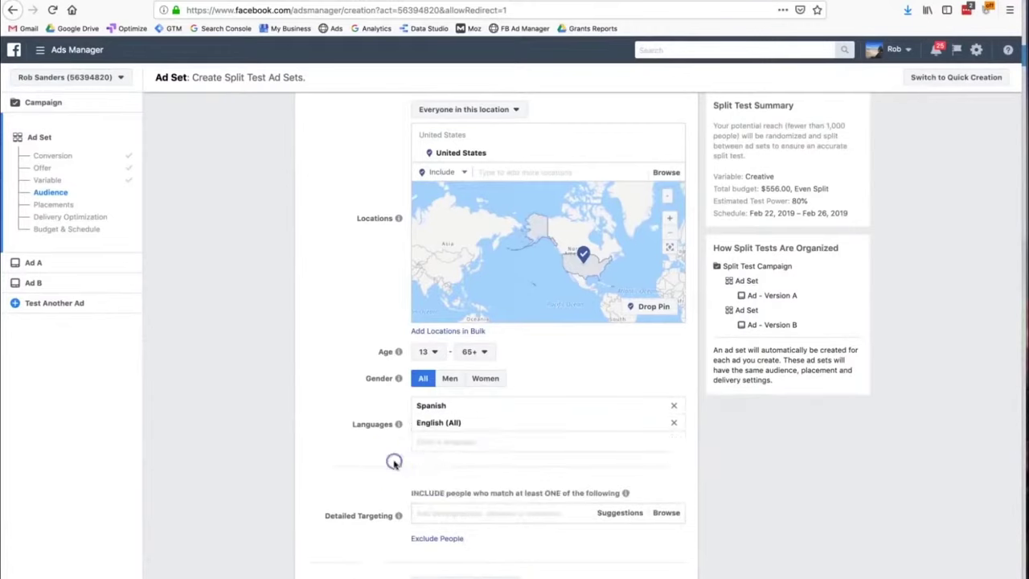
scroll(507, 463, down, 3)
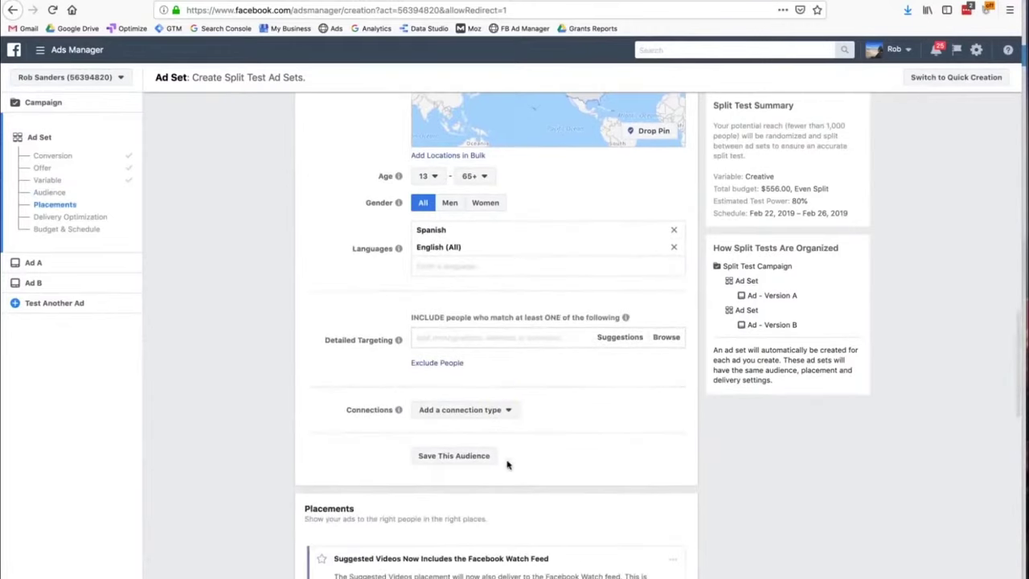
Step: Look through the suggested demographics and interests for the audience's detailed targeting without adding any
click(508, 338)
click(605, 339)
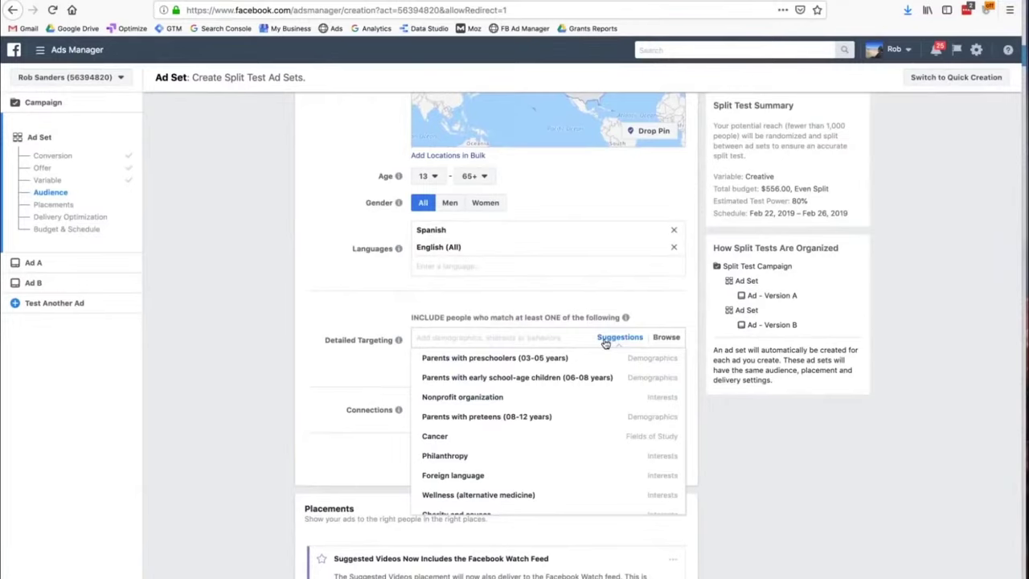
scroll(554, 437, down, 2)
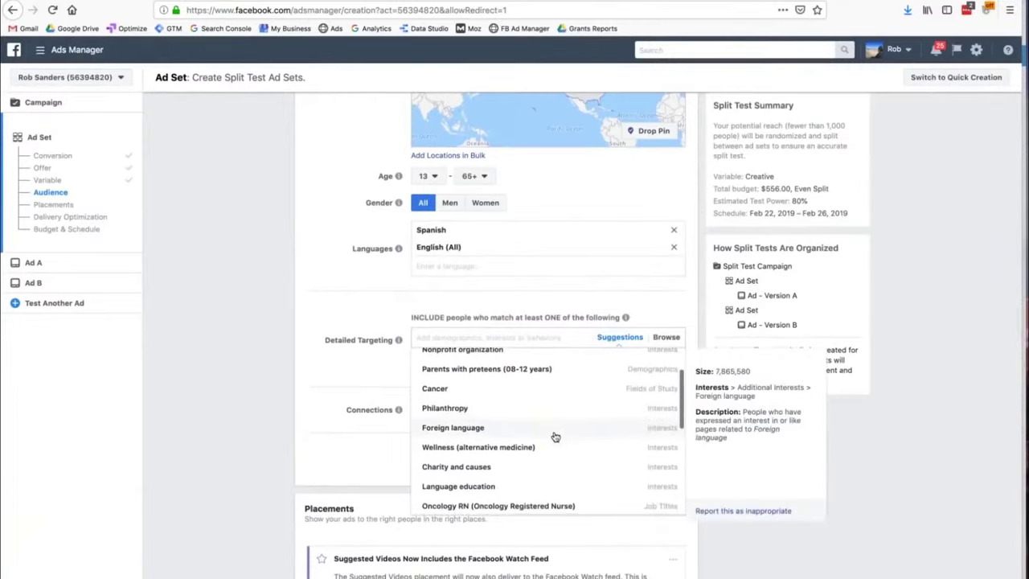
scroll(554, 436, down, 1)
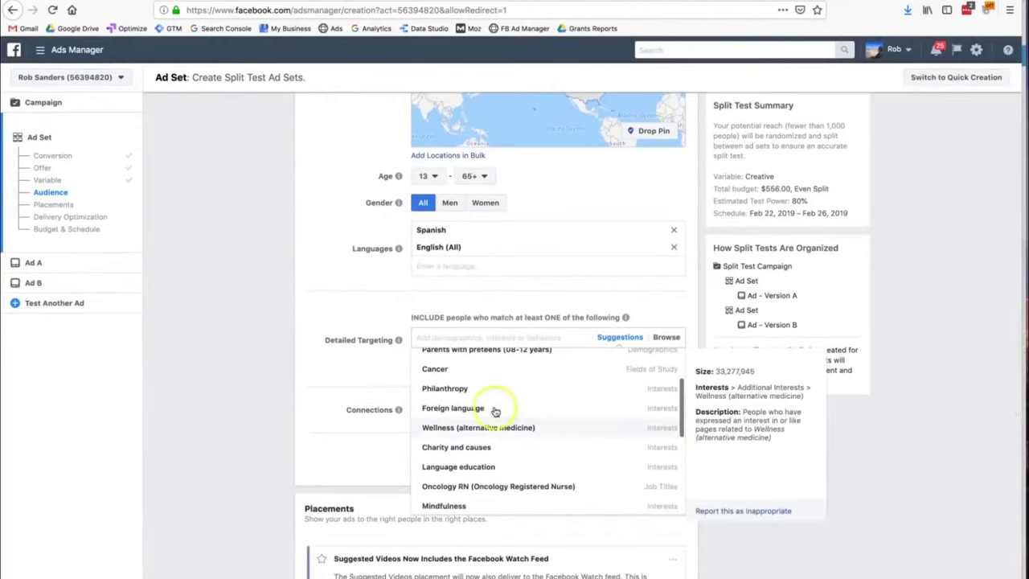
click(508, 463)
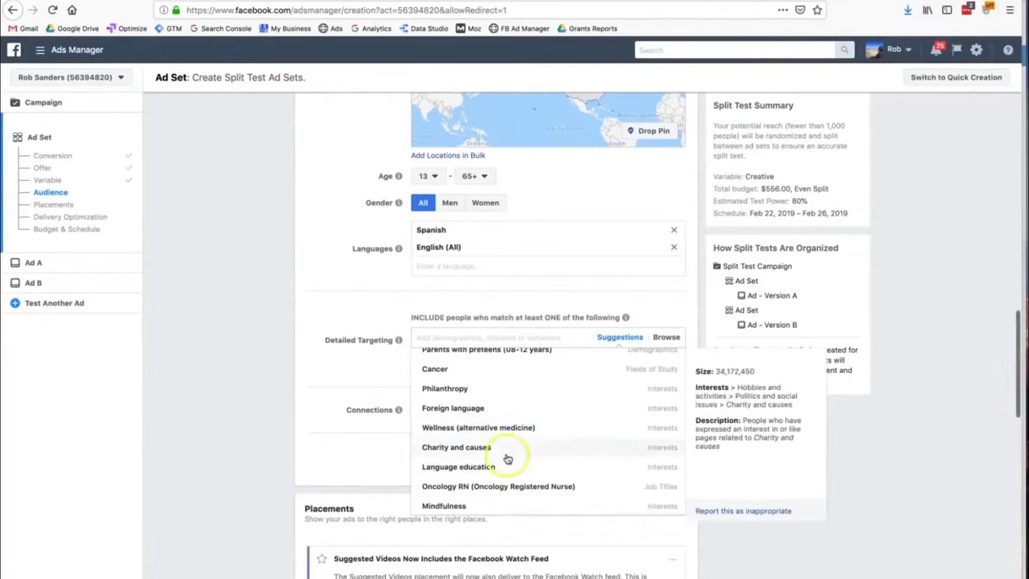
scroll(507, 448, down, 2)
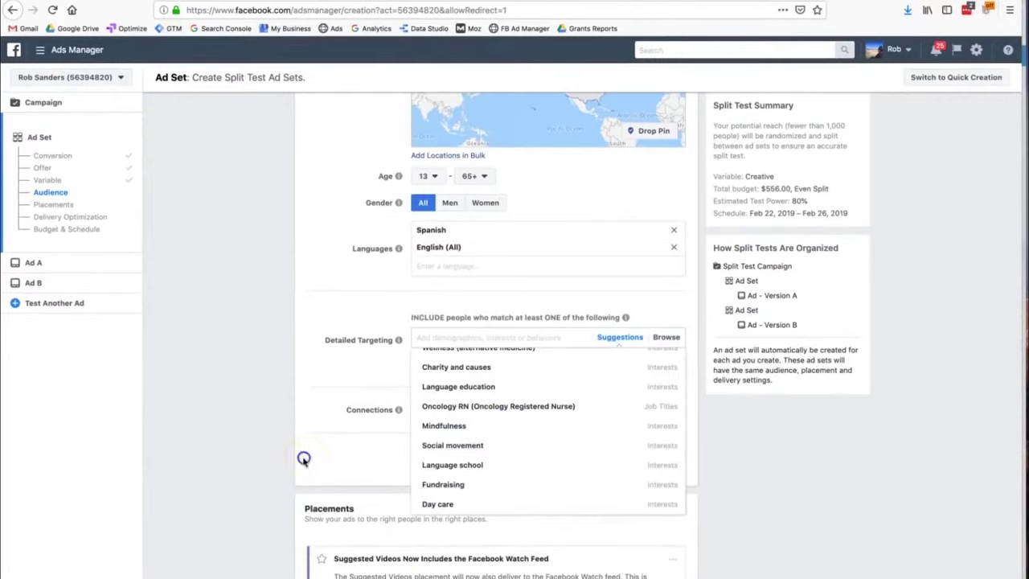
click(305, 460)
Step: Check the available connection types for Pages, apps and events, and review the ad set's conversion and audience settings
click(468, 410)
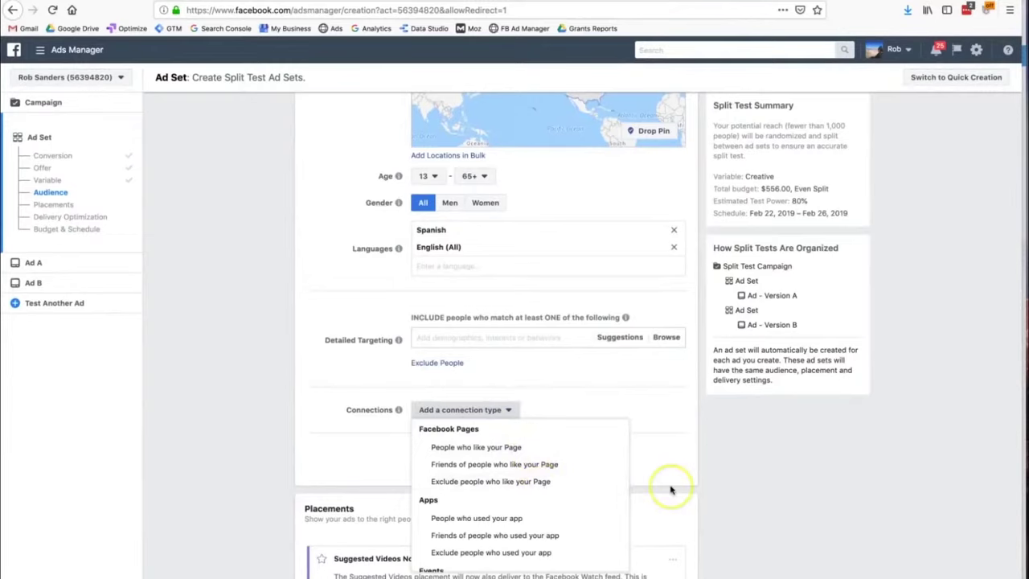
scroll(671, 488, down, 1)
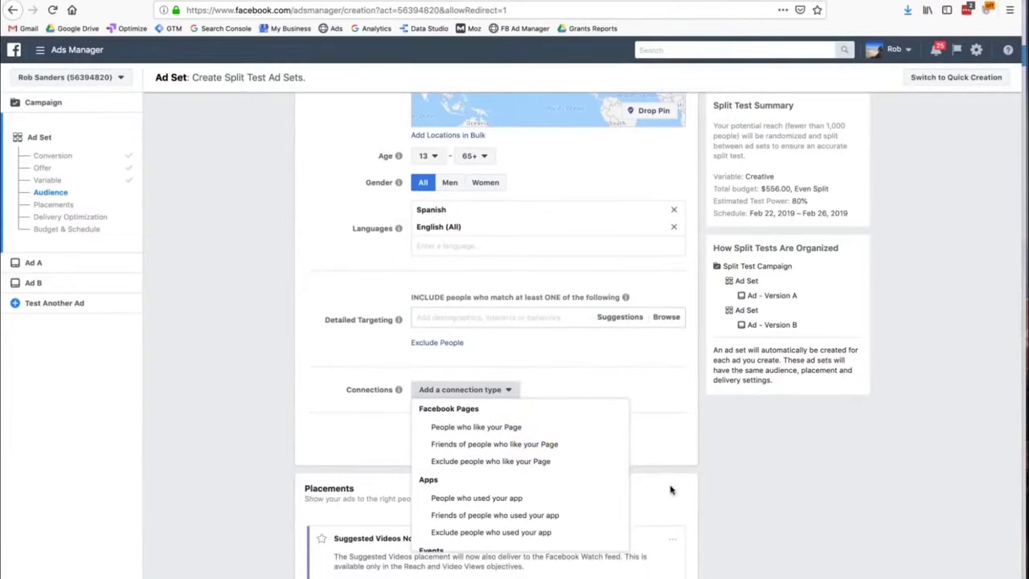
scroll(672, 488, down, 3)
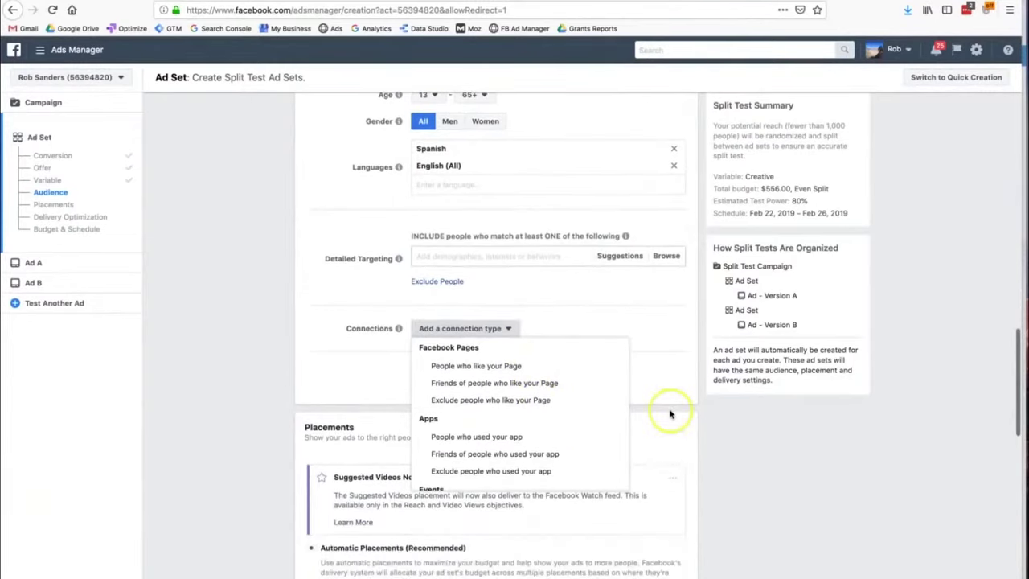
scroll(670, 396, up, 10)
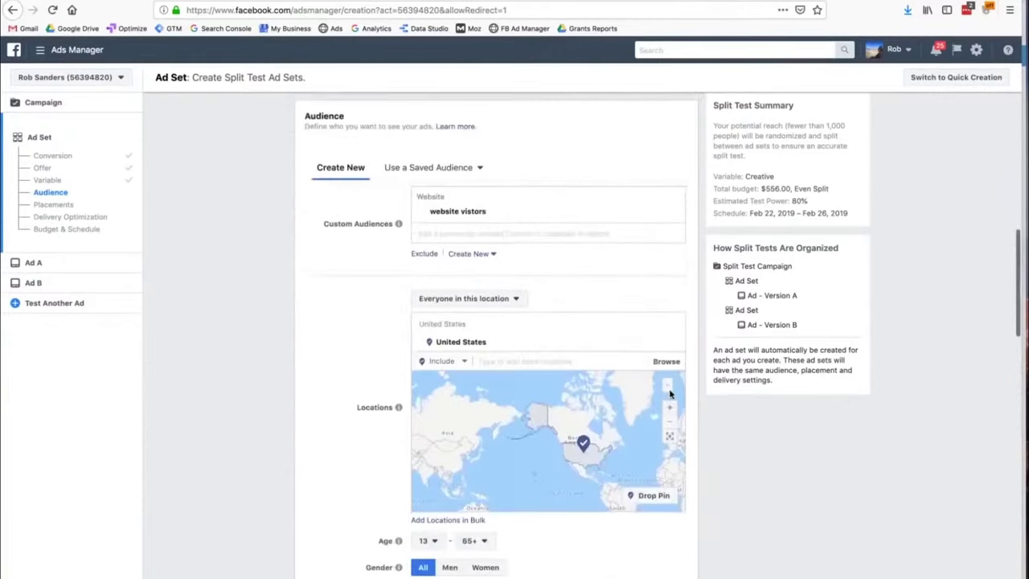
scroll(670, 394, up, 7)
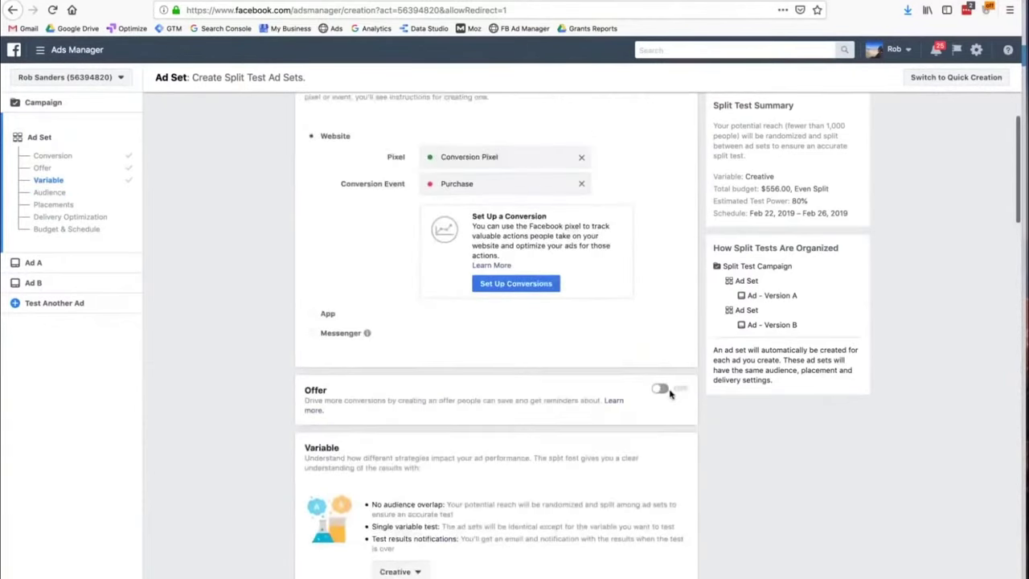
scroll(671, 393, down, 12)
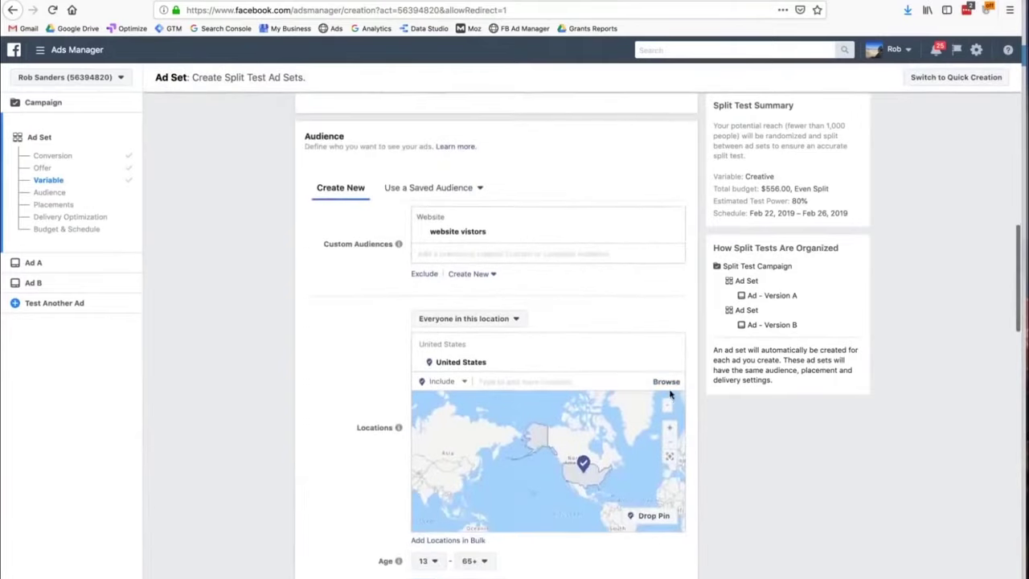
scroll(671, 394, down, 2)
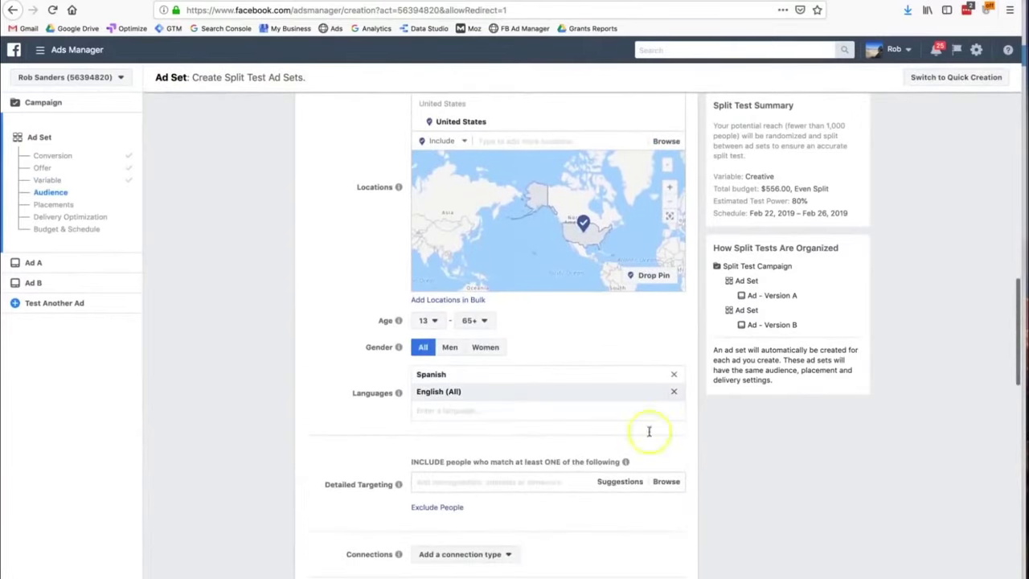
Step: Save the configured audience under the name "English & Spanish"
scroll(643, 506, down, 2)
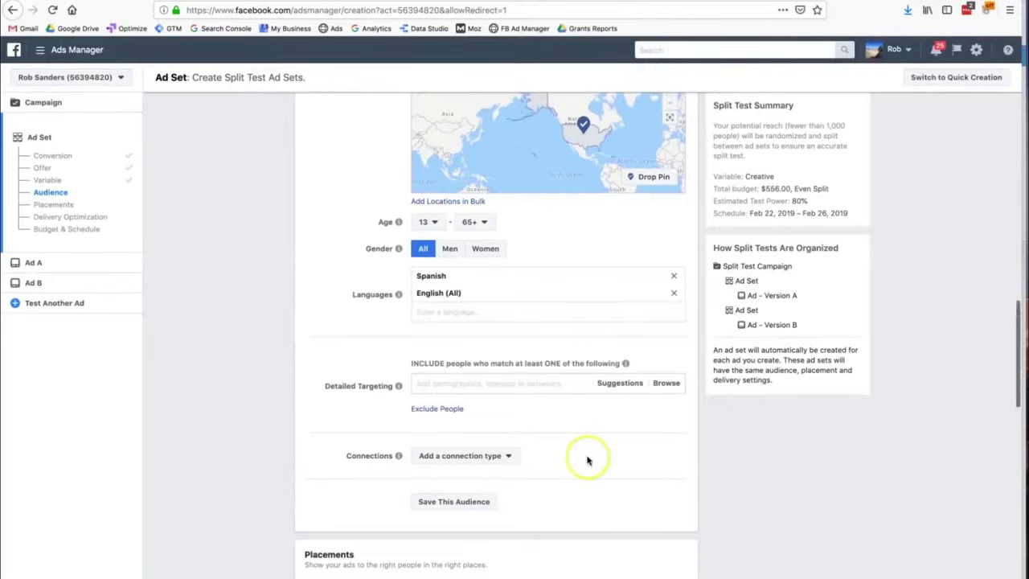
scroll(587, 460, down, 2)
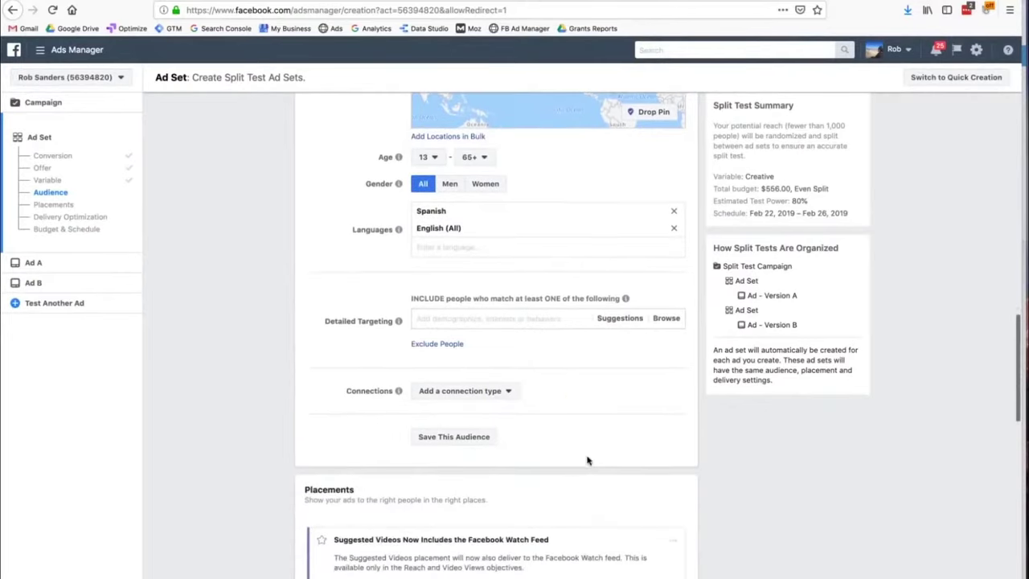
click(491, 439)
click(514, 229)
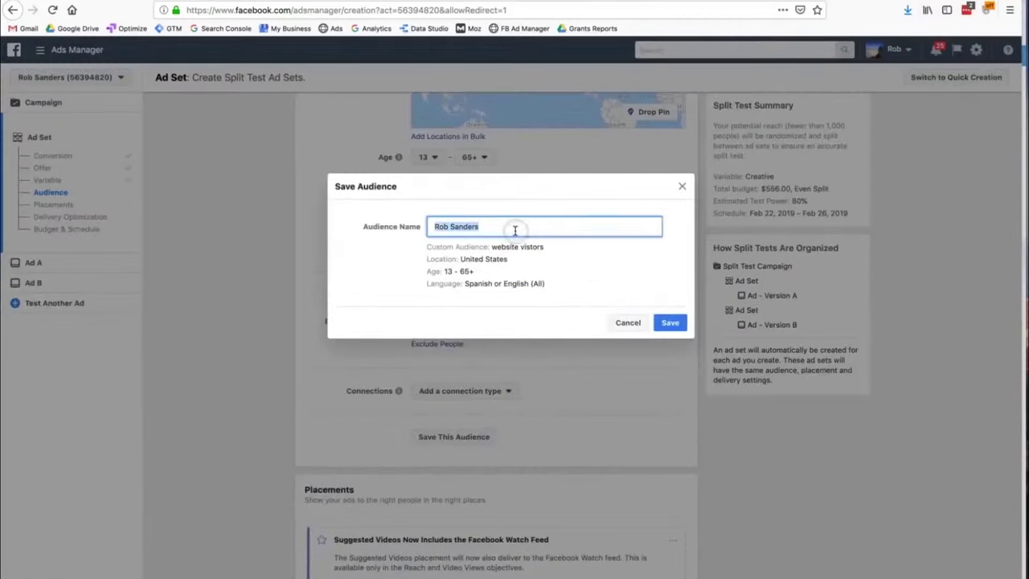
text(English & Spanish)
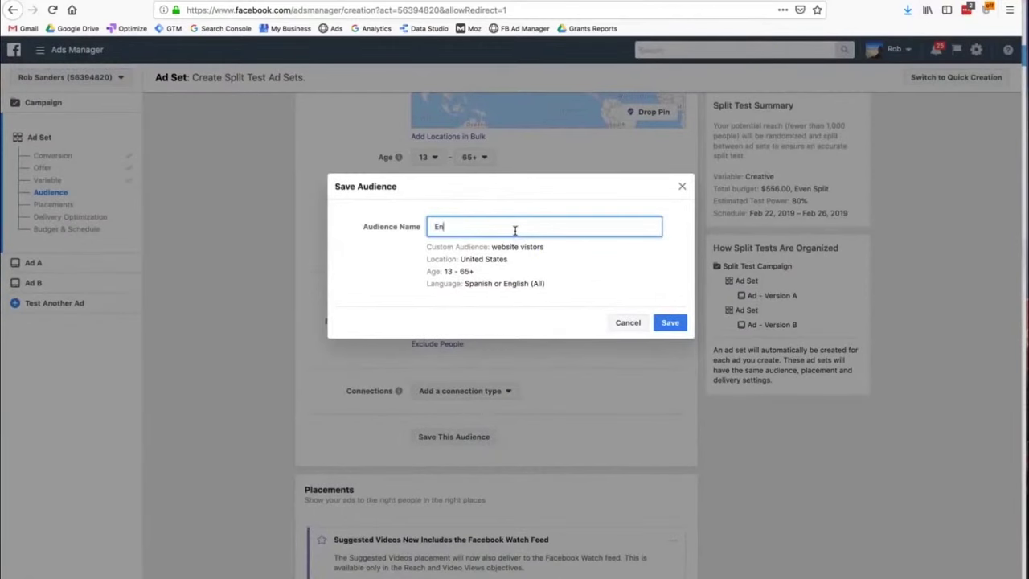
click(679, 324)
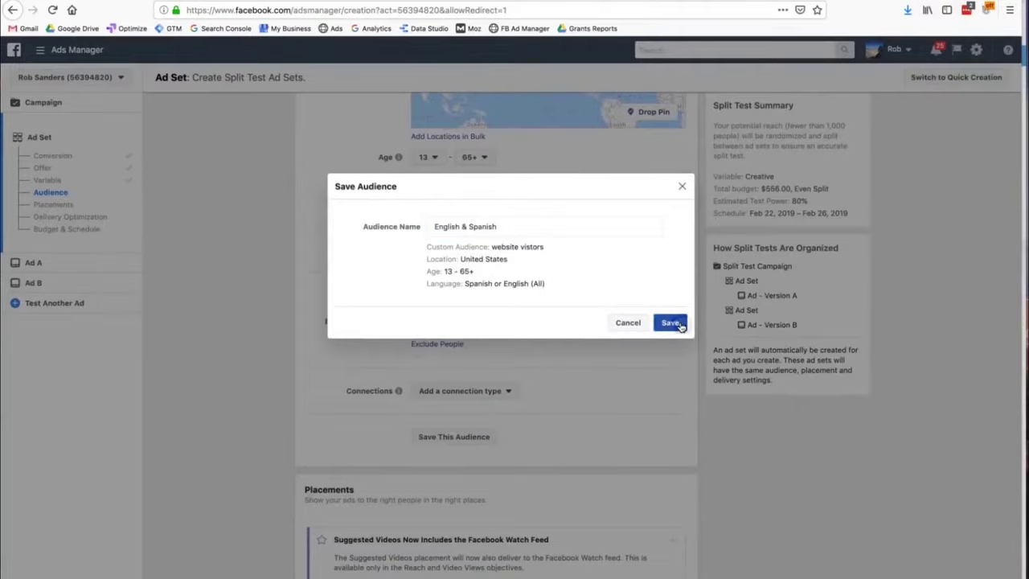
Step: Search the saved audiences for "en" and select English & Spanish for the ad set
scroll(681, 327, up, 2)
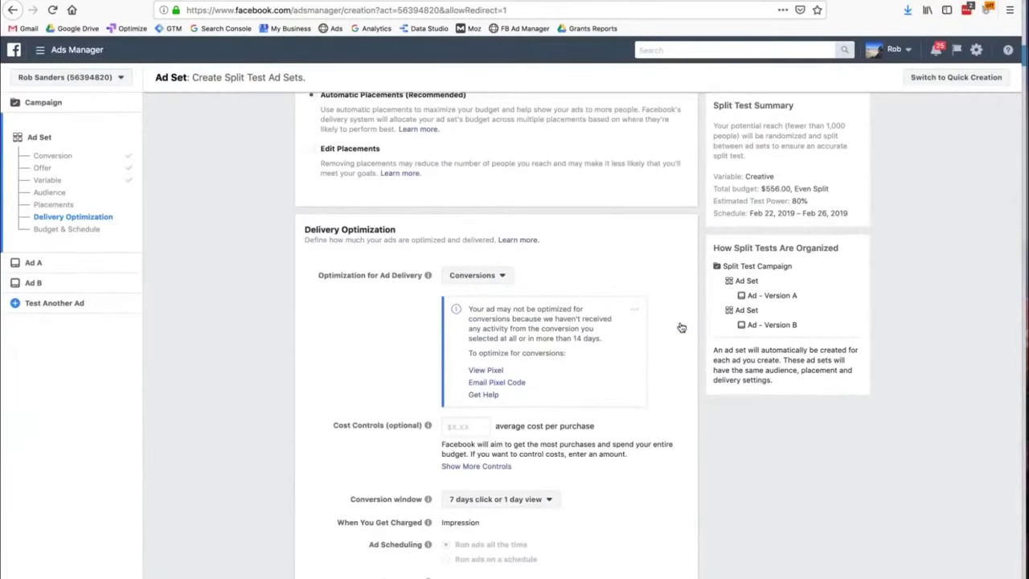
scroll(681, 327, up, 3)
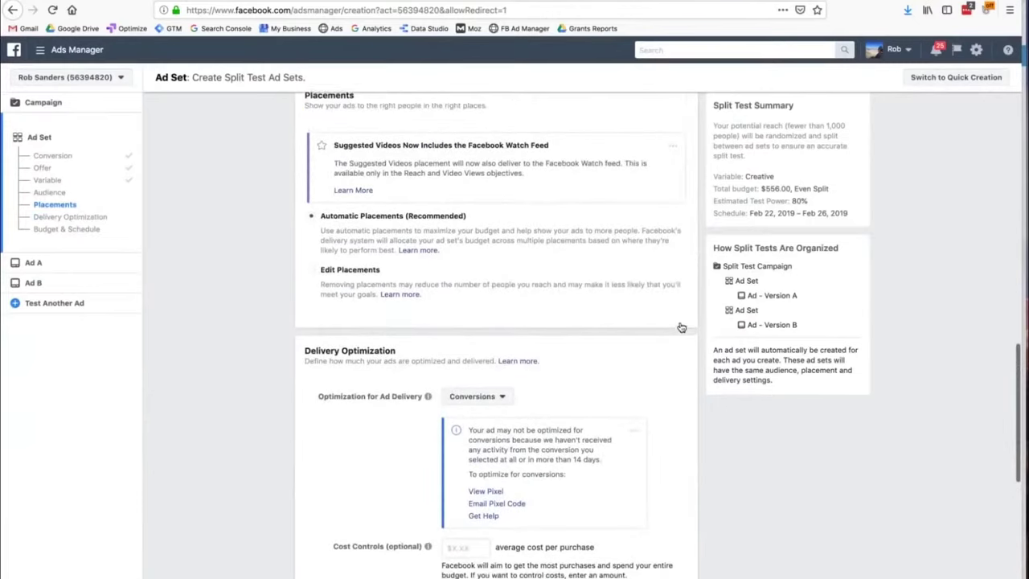
scroll(681, 327, up, 4)
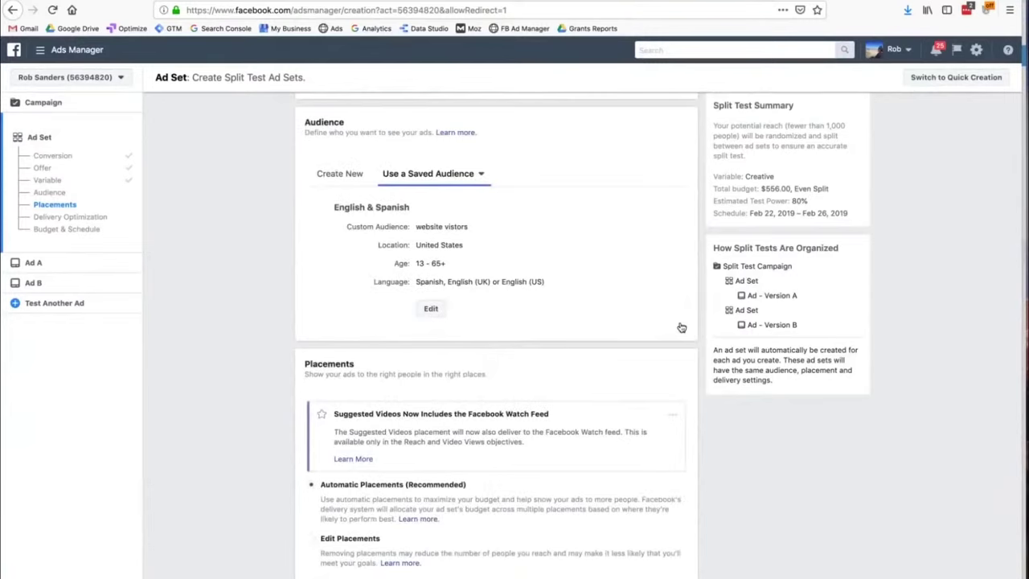
click(439, 176)
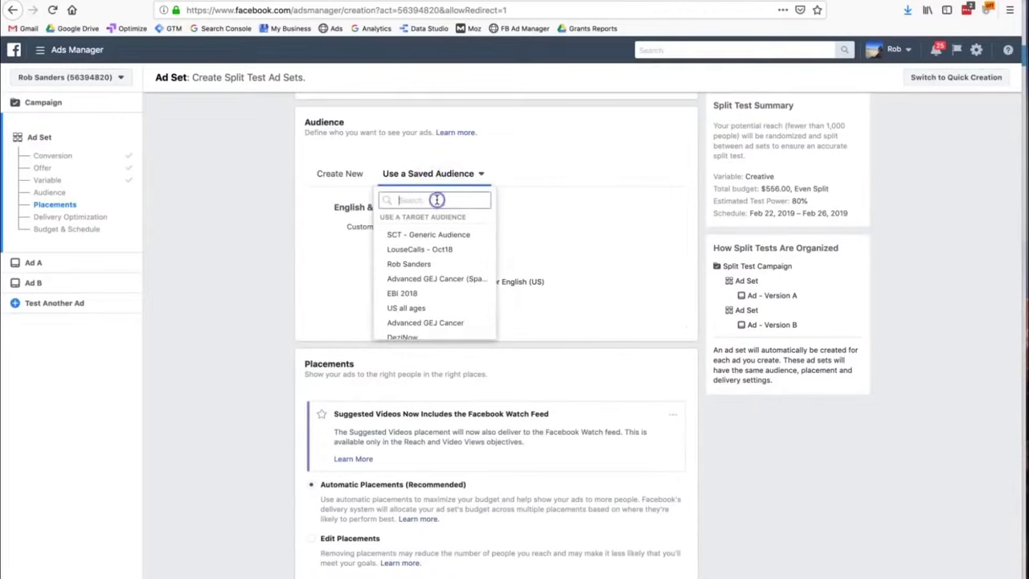
text(en)
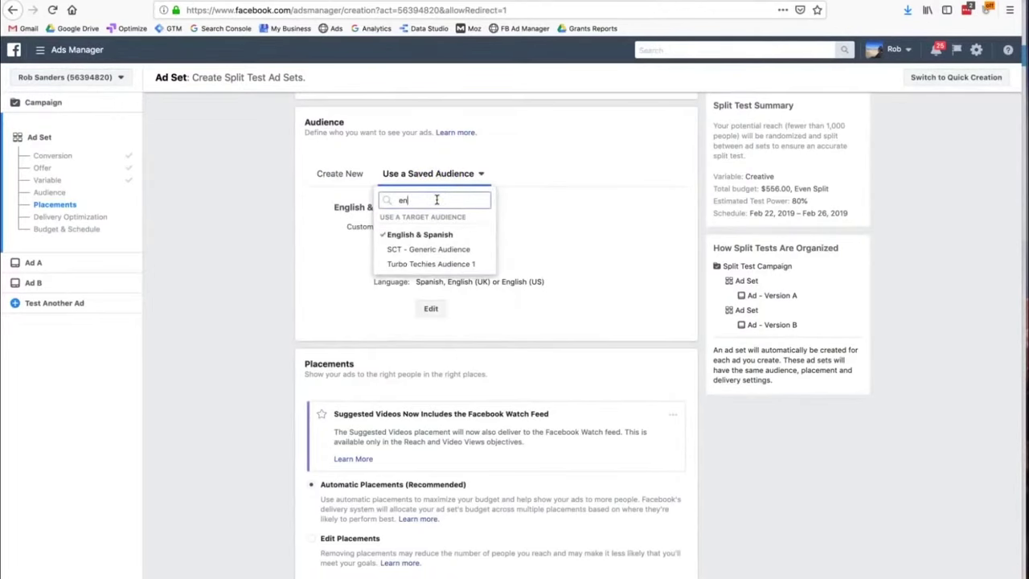
click(450, 234)
Step: Switch the ad set's placements from automatic to Edit Placements
scroll(579, 249, down, 1)
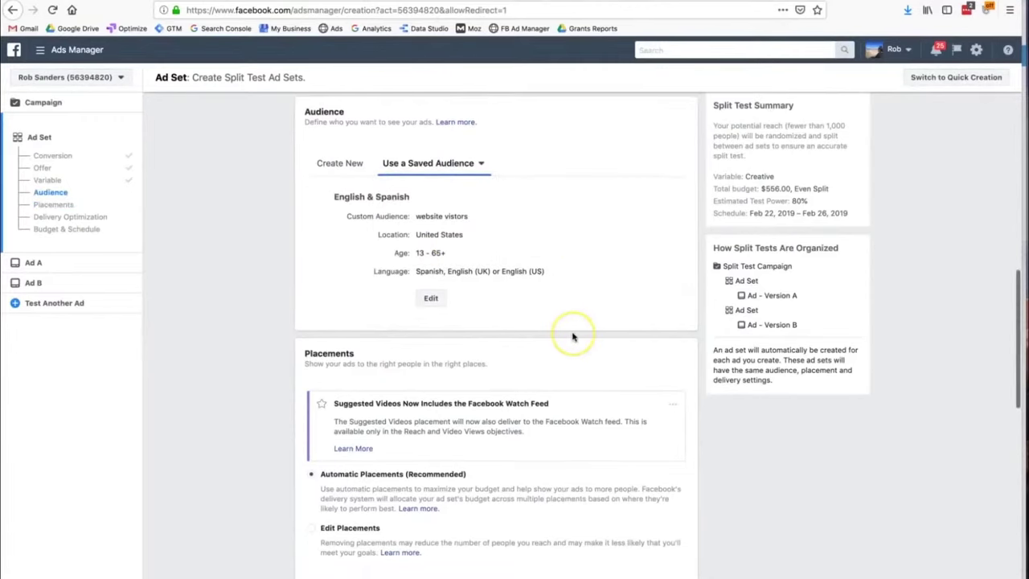
scroll(572, 337, down, 1)
scroll(573, 337, down, 2)
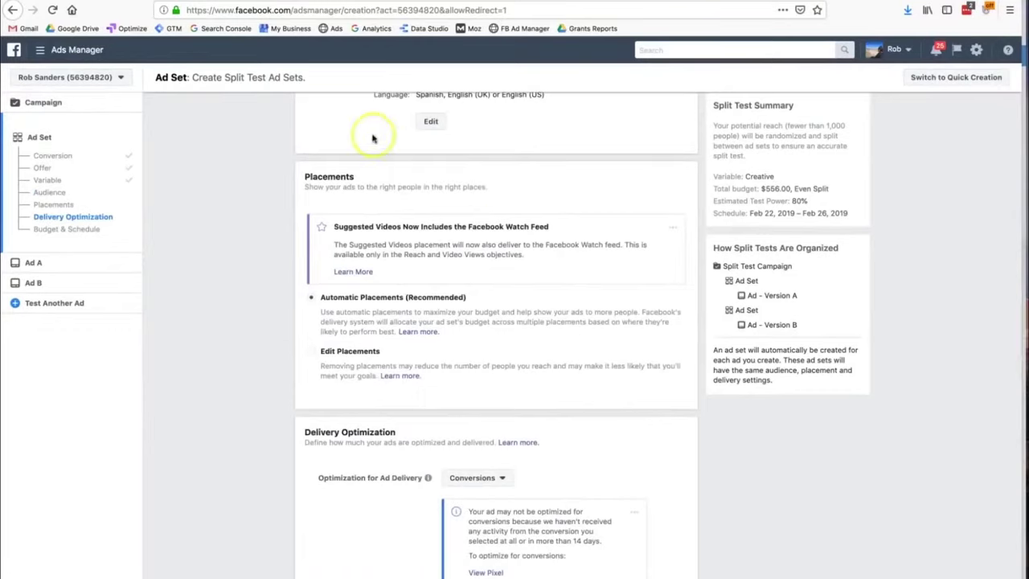
drag(331, 187, 380, 193)
click(379, 193)
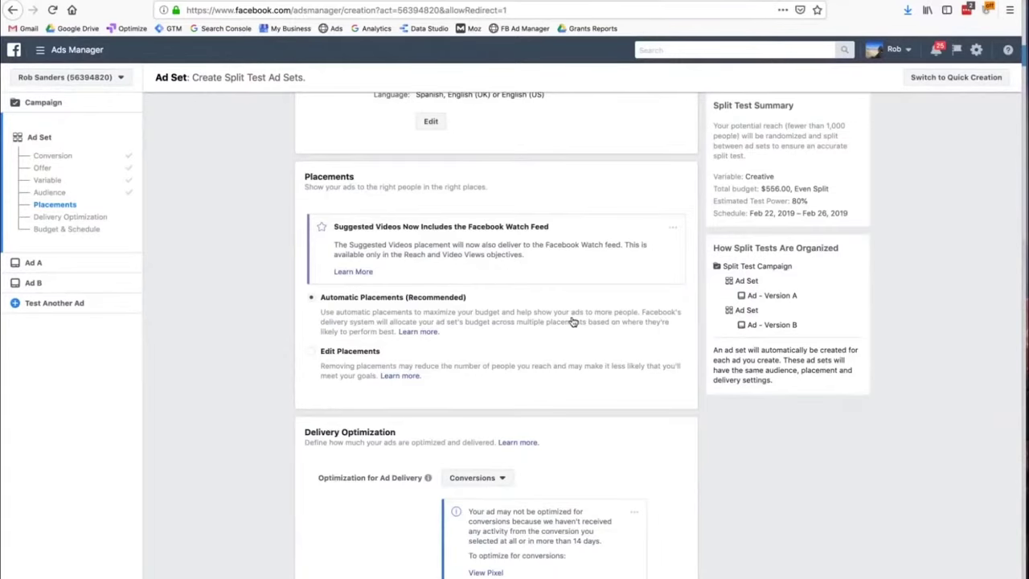
scroll(572, 322, down, 2)
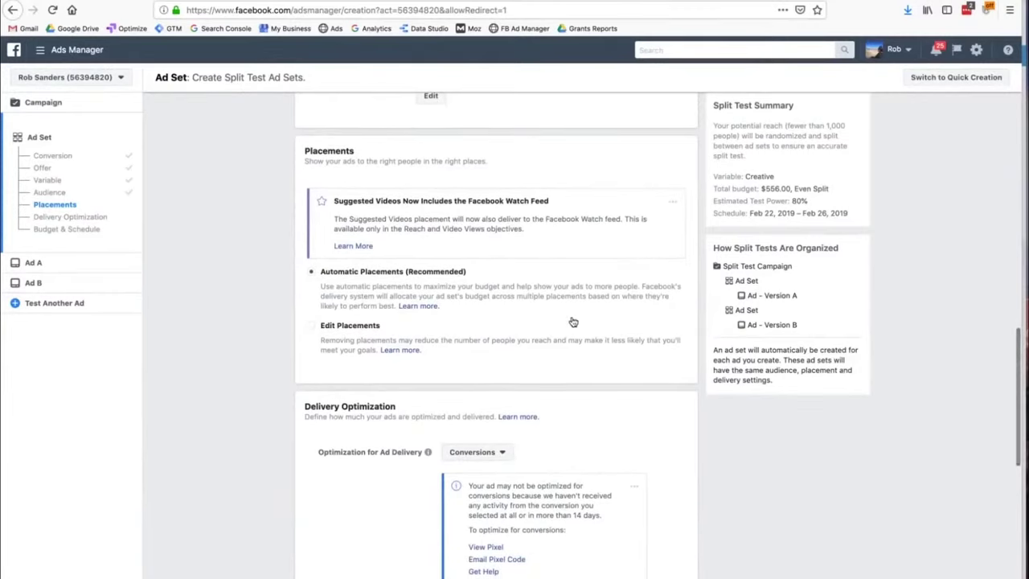
click(342, 332)
Step: Examine the placement options for Facebook, Instagram, Audience Network and Messenger, including their previews and the mobile device settings
scroll(496, 354, down, 2)
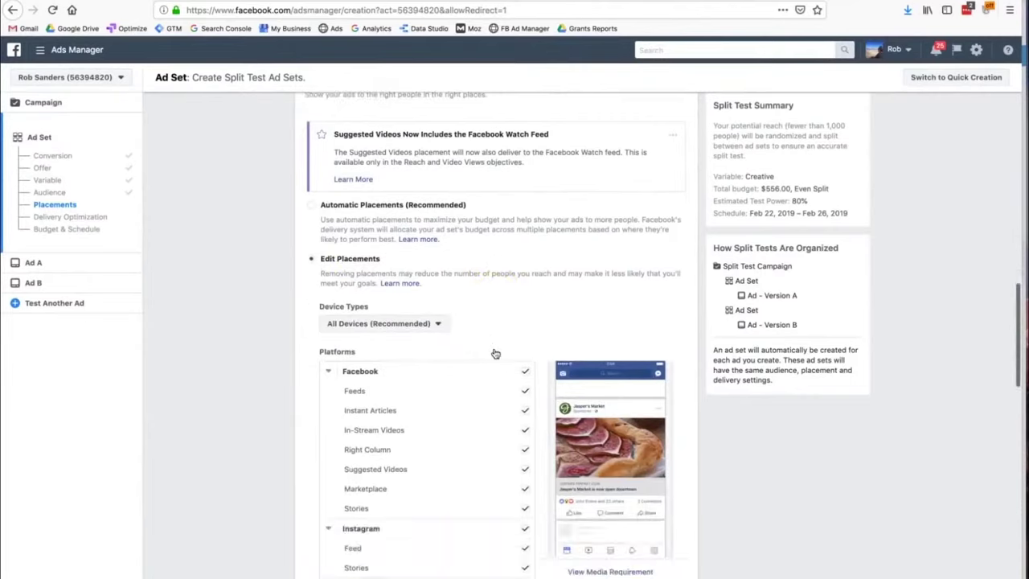
scroll(495, 354, down, 2)
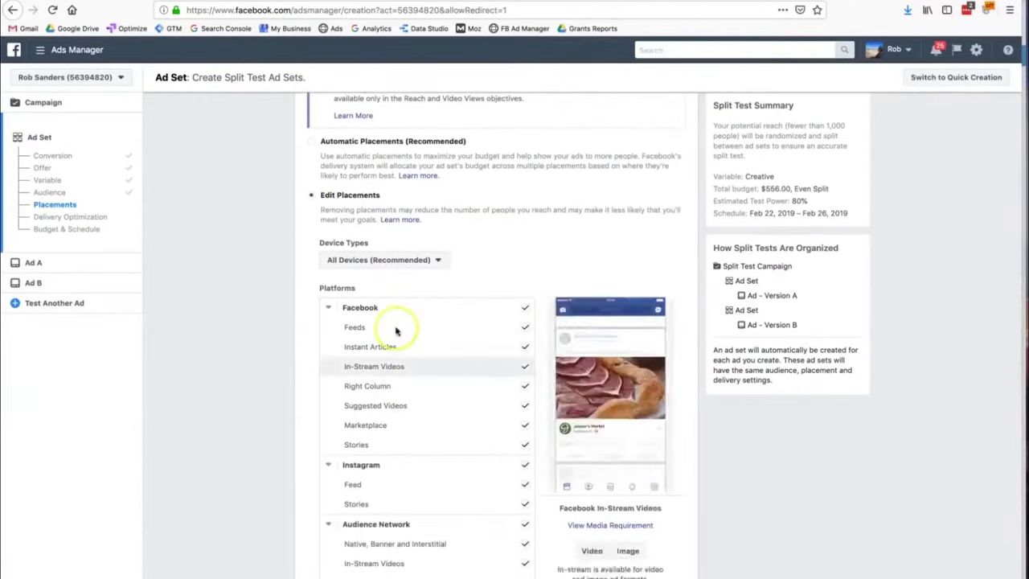
scroll(424, 454, down, 1)
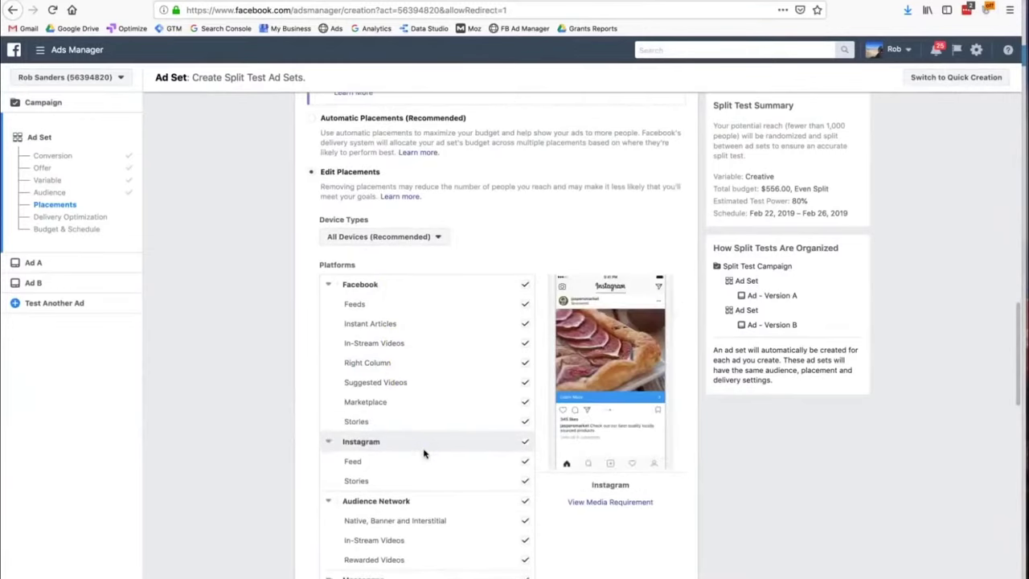
scroll(424, 454, down, 3)
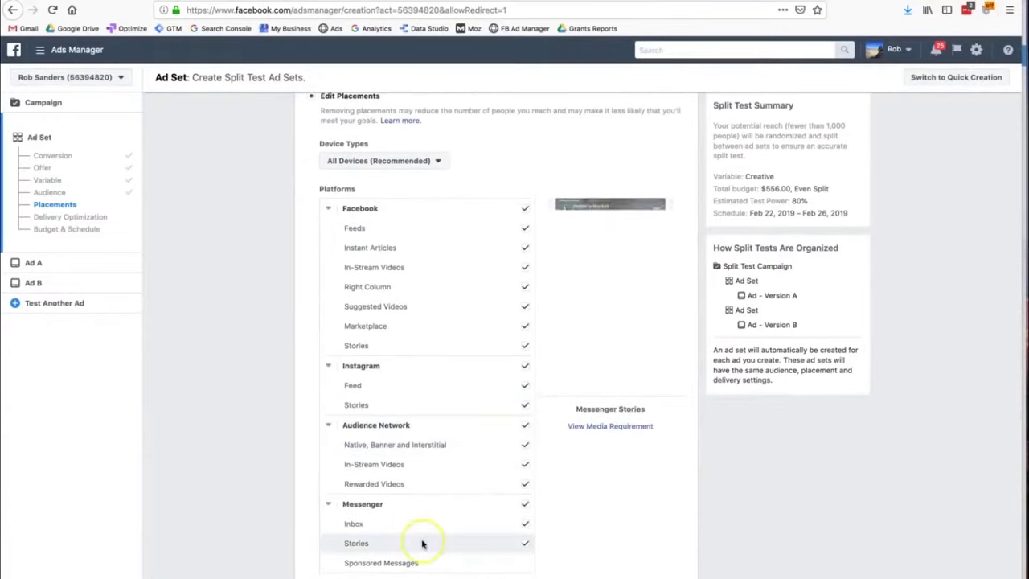
scroll(422, 521, down, 3)
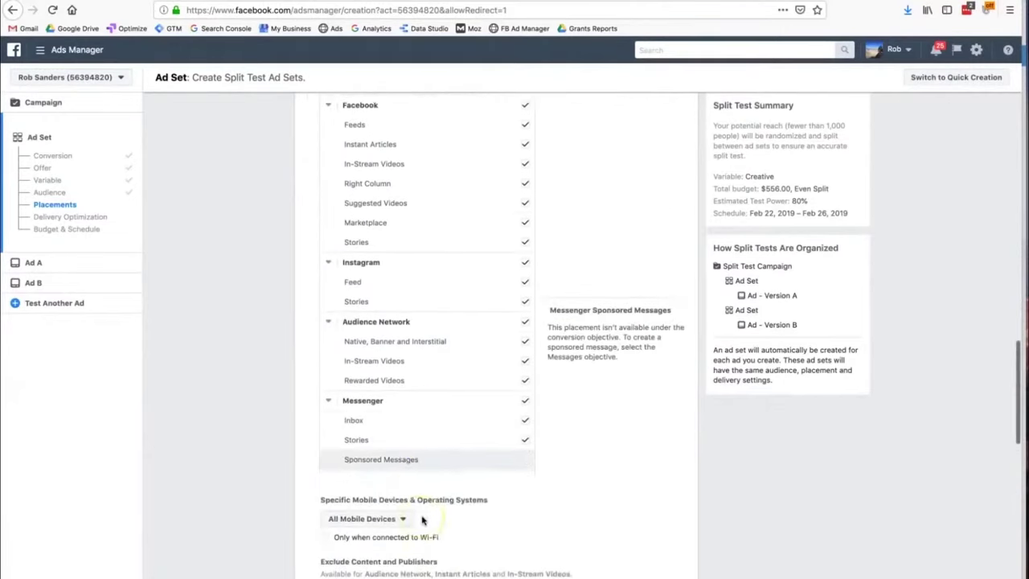
scroll(422, 520, up, 3)
scroll(422, 520, up, 5)
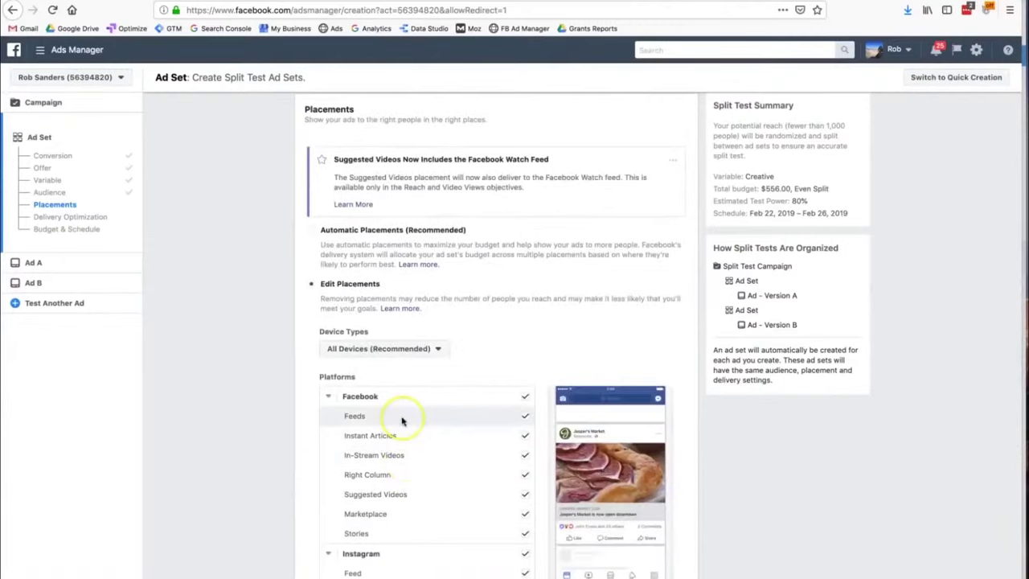
scroll(403, 422, down, 2)
scroll(402, 422, down, 3)
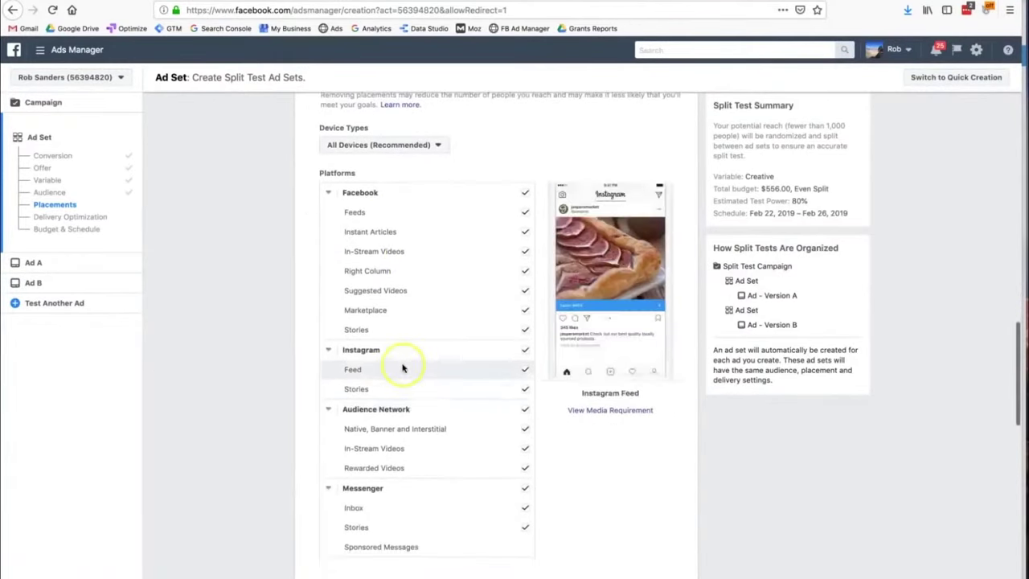
click(384, 220)
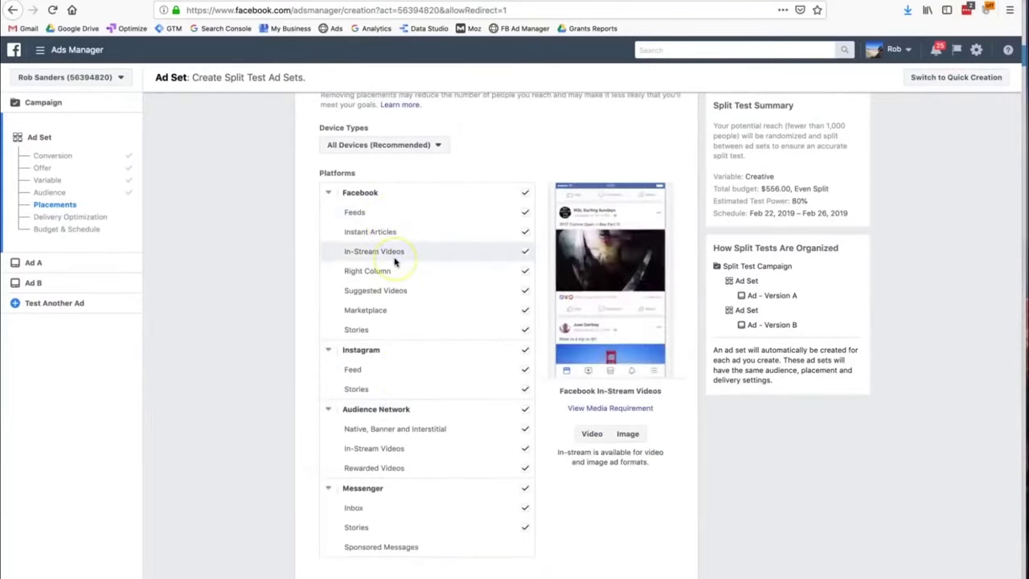
click(419, 394)
click(422, 376)
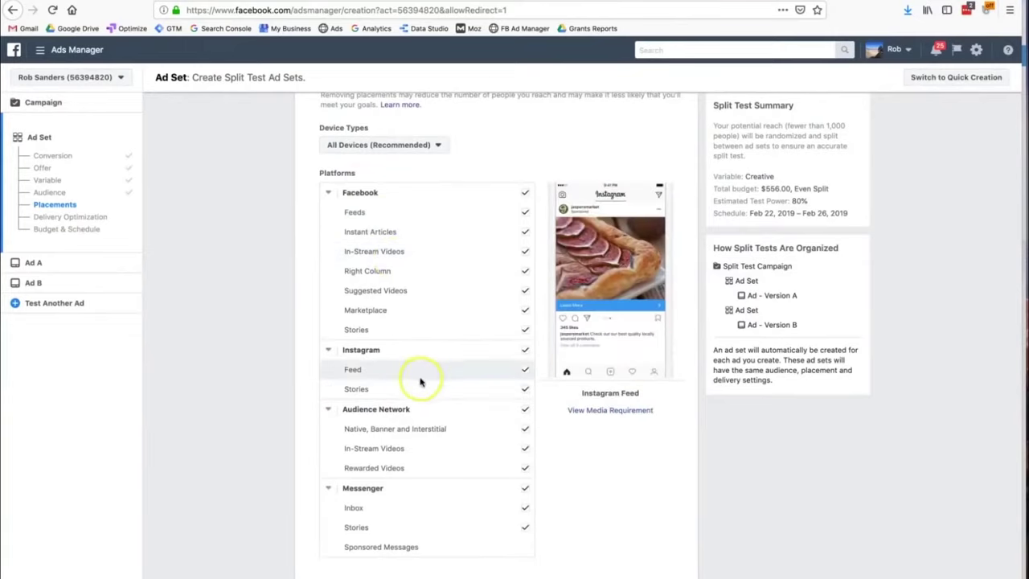
Step: Review the Instagram and Messenger placement previews and return the ad set to Automatic Placements (Recommended)
click(570, 358)
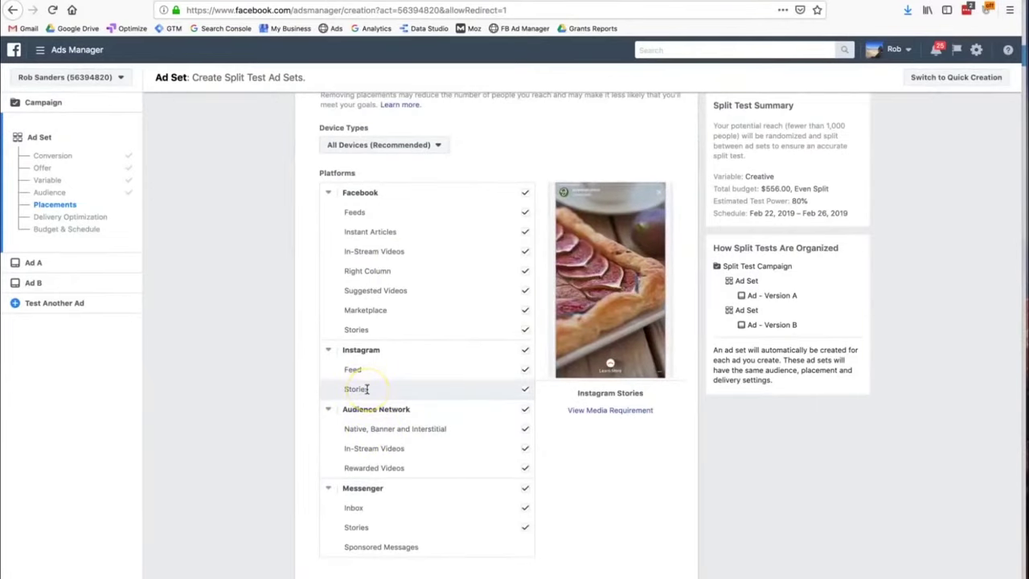
scroll(400, 478, down, 2)
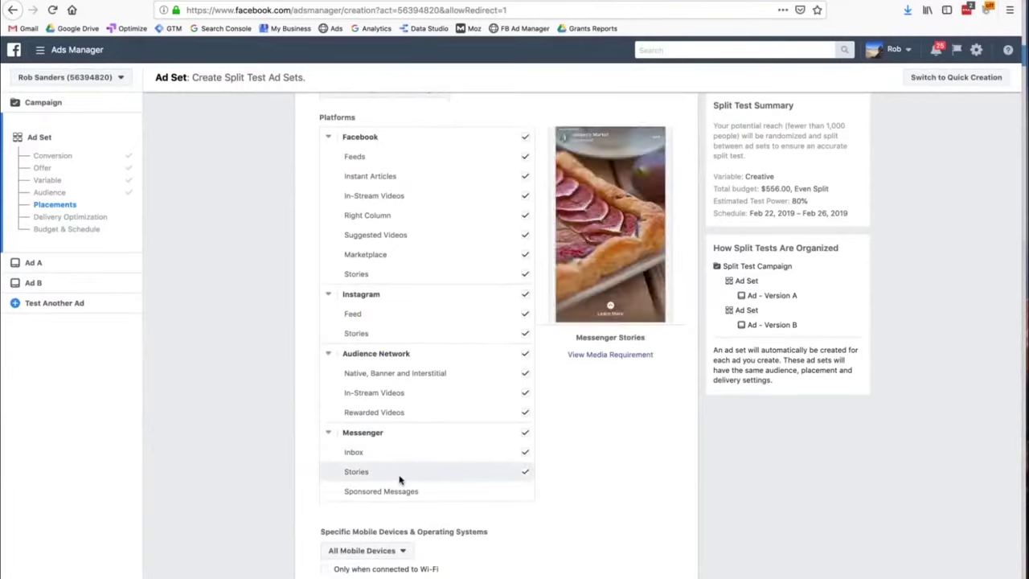
mouse_move(397, 456)
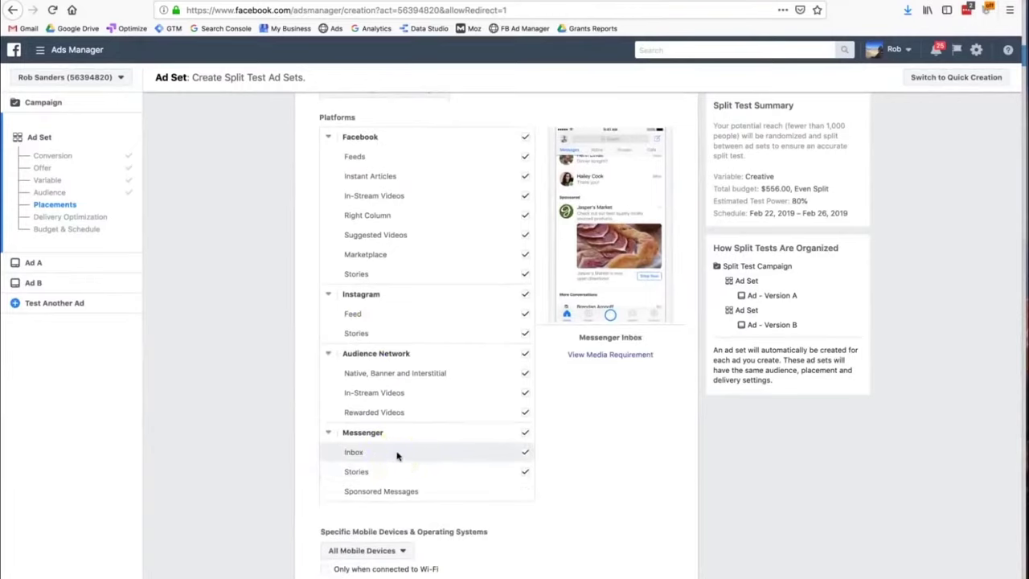
click(398, 492)
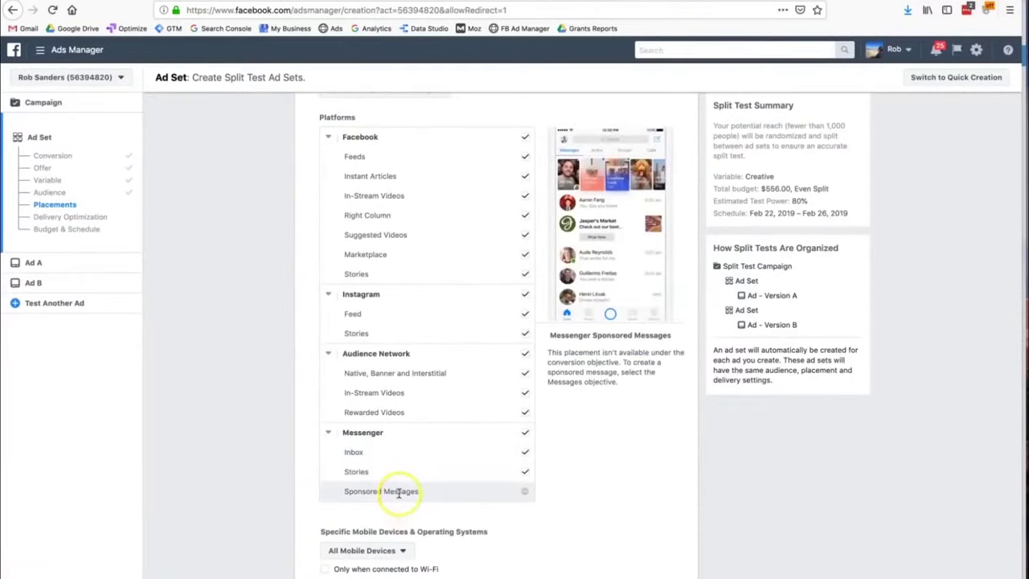
scroll(451, 412, up, 3)
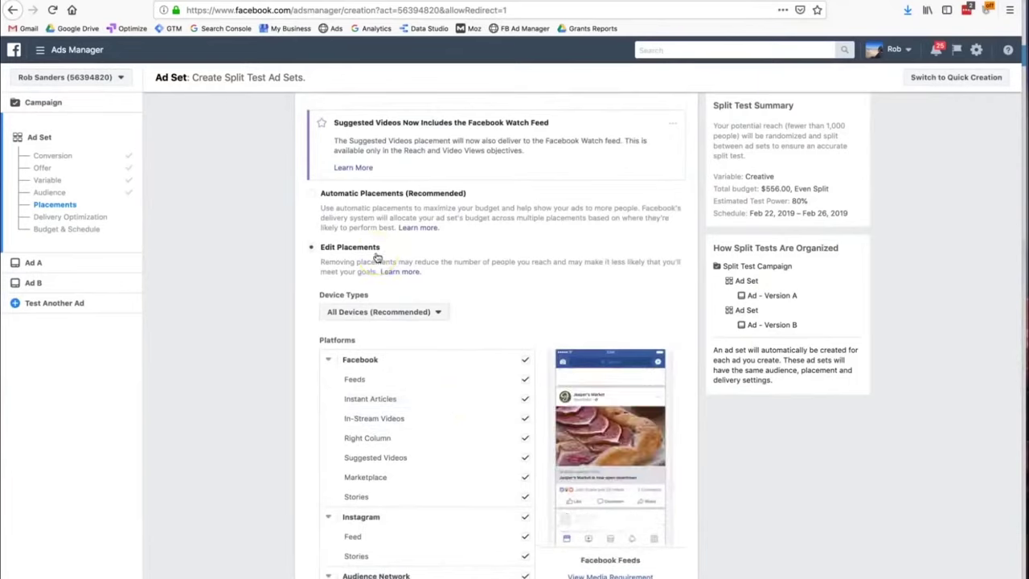
click(314, 195)
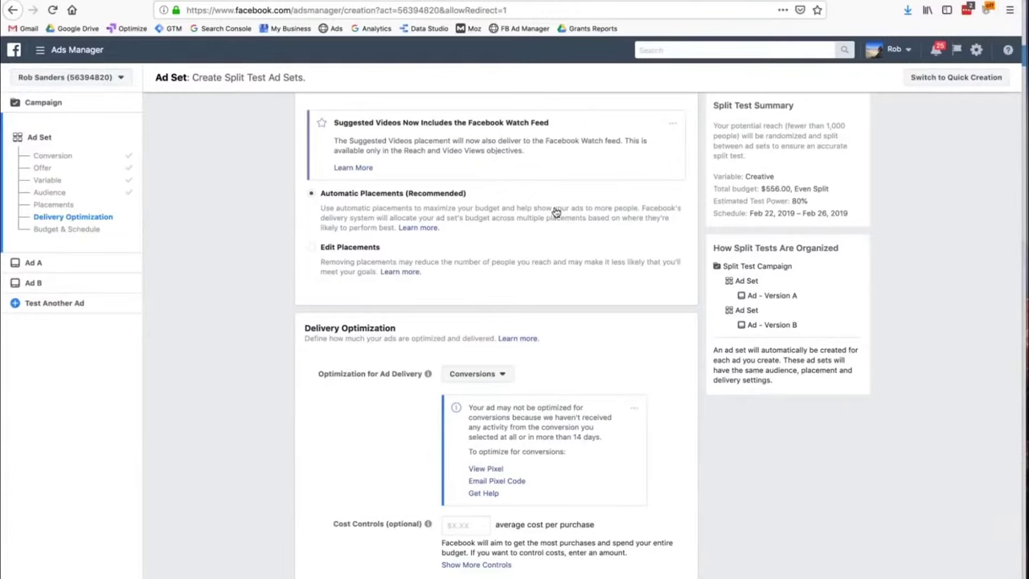
Step: Examine the Delivery Optimization section's ad delivery optimization options and its optional average cost per purchase control
scroll(555, 211, down, 1)
drag(306, 288, 399, 292)
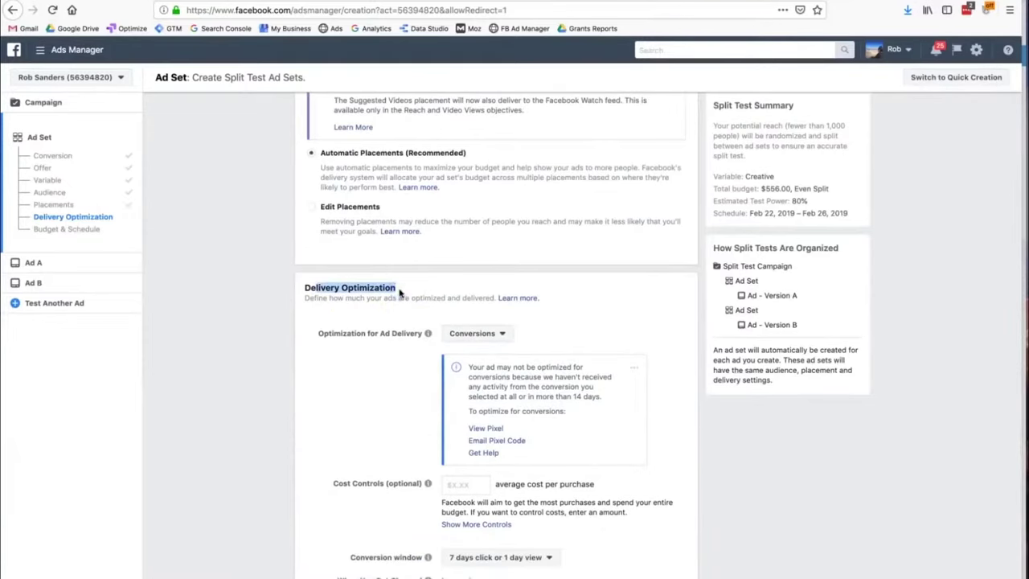
triple_click(368, 299)
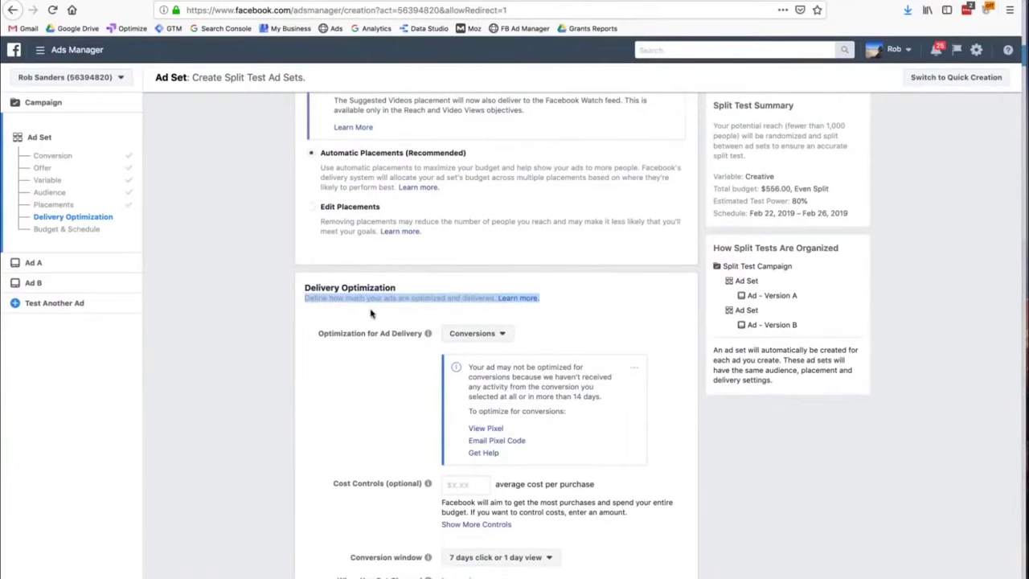
scroll(371, 313, down, 1)
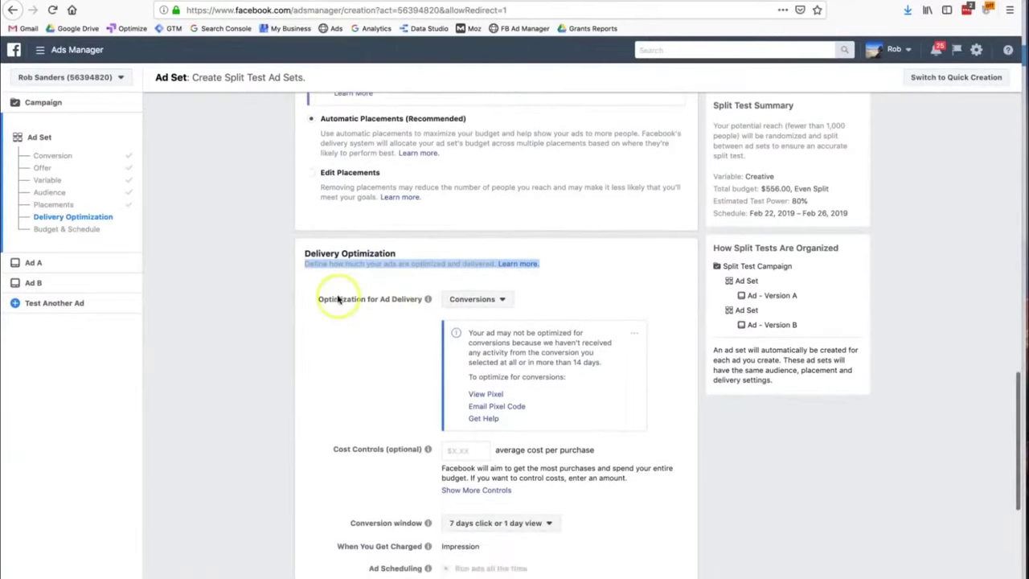
click(497, 298)
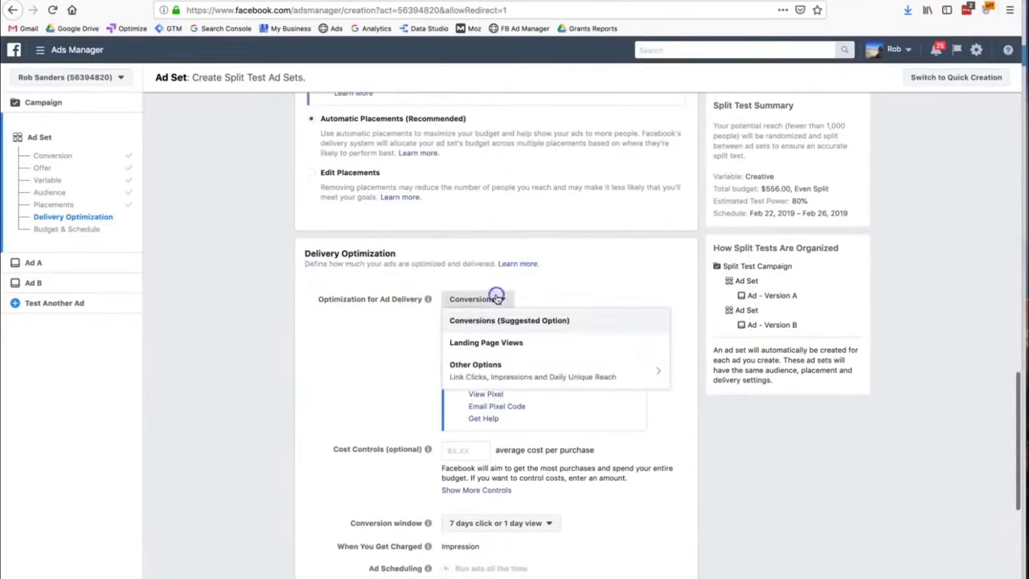
click(590, 291)
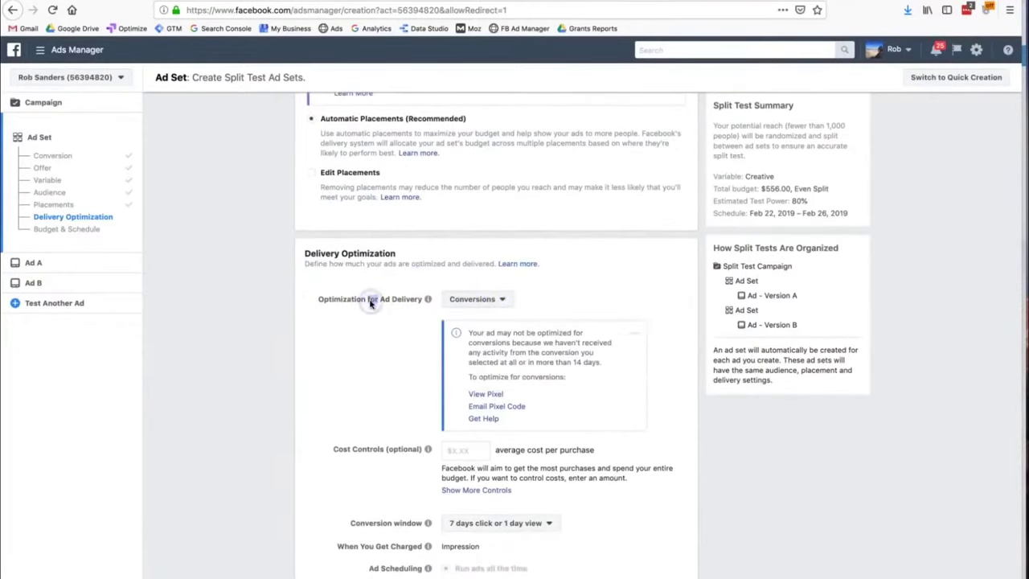
double_click(371, 302)
scroll(570, 305, down, 1)
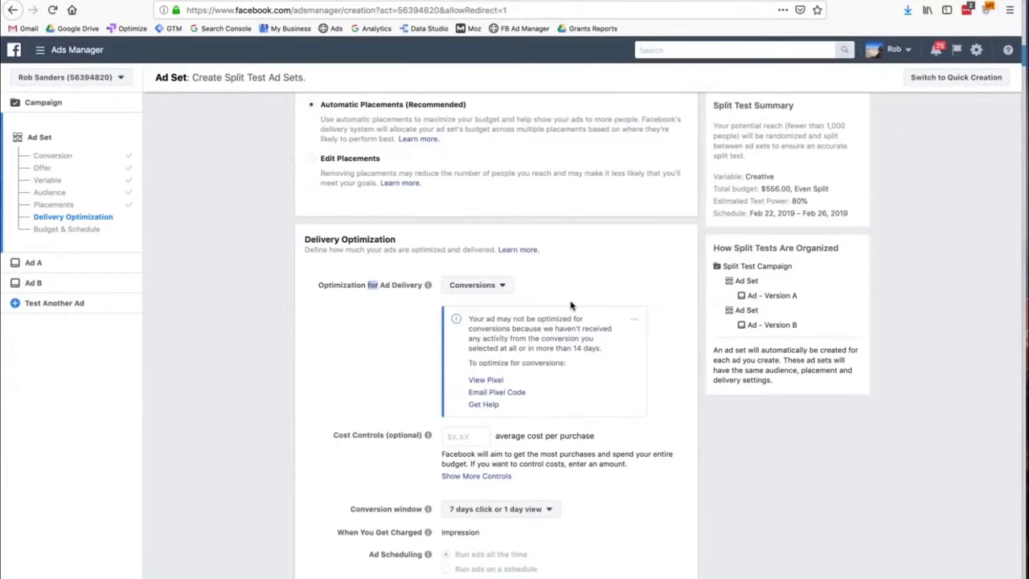
scroll(570, 306, down, 2)
click(484, 370)
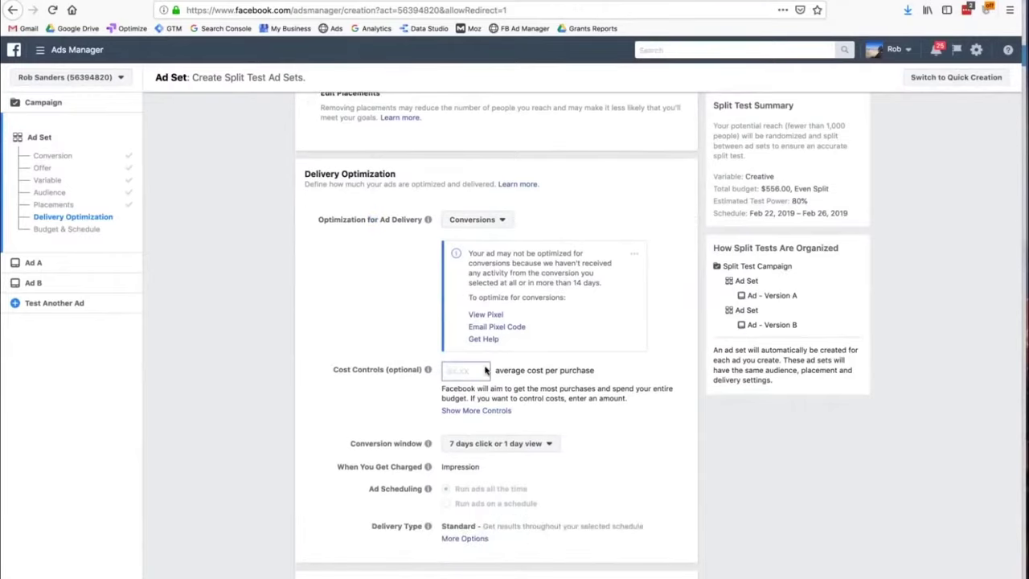
triple_click(509, 369)
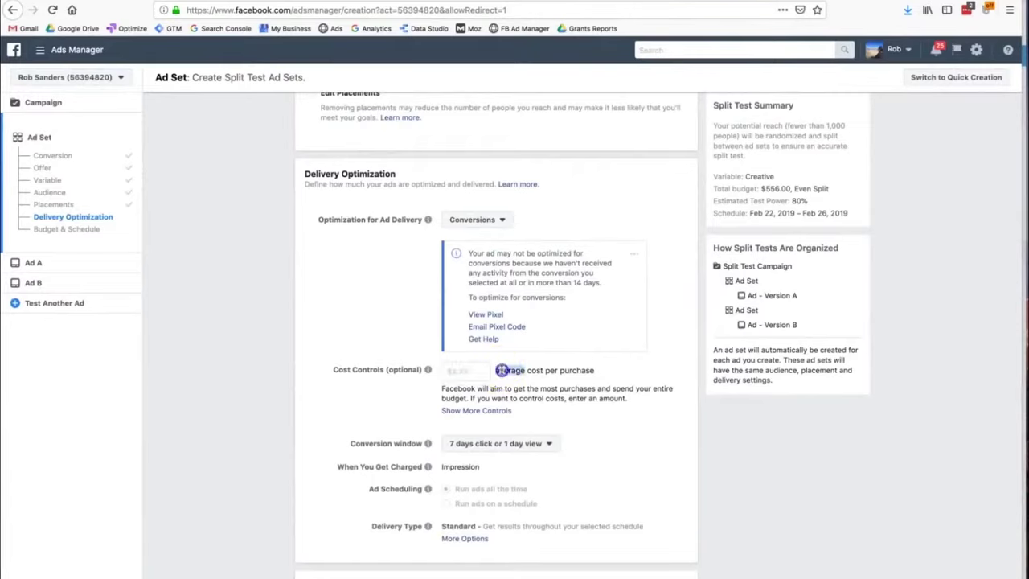
click(476, 370)
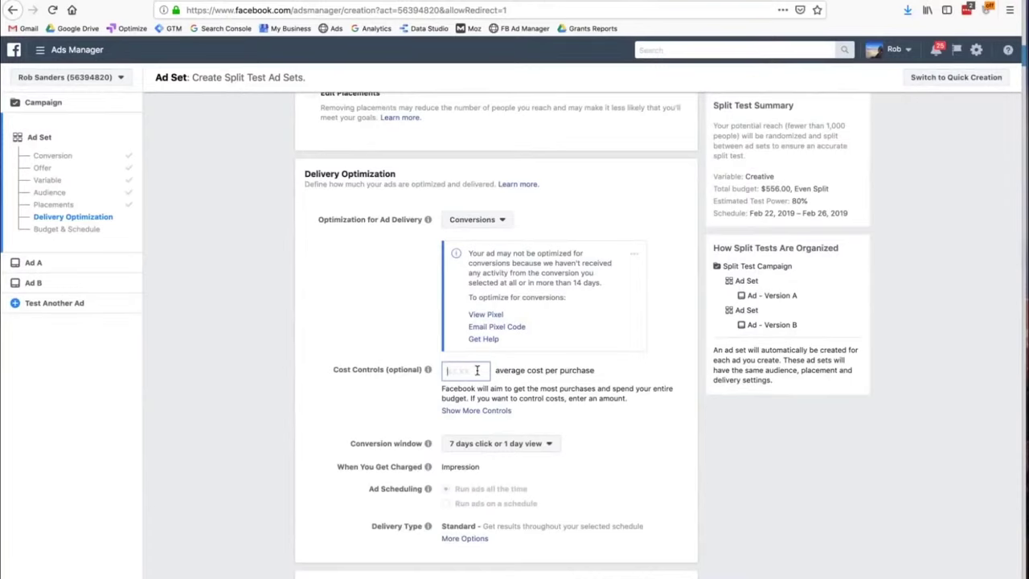
Step: Examine the conversion window options, ad scheduling availability and delivery type for the ad set
scroll(476, 370, down, 2)
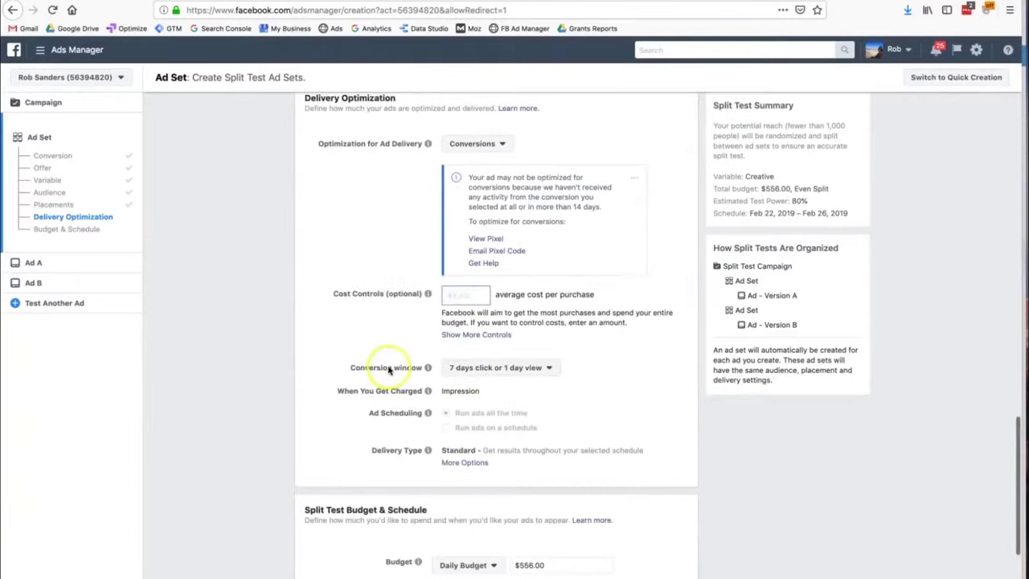
mouse_move(467, 374)
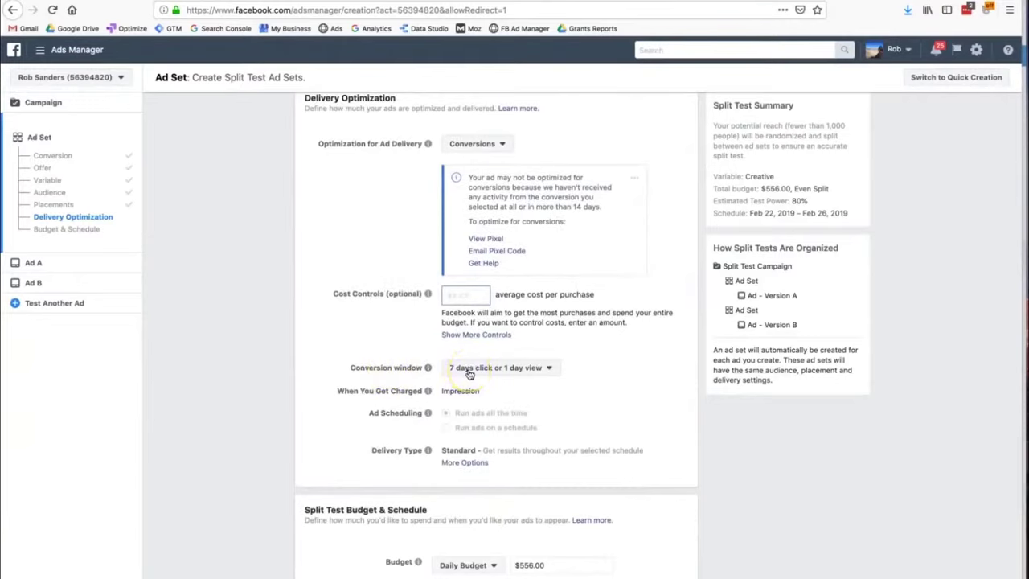
click(469, 371)
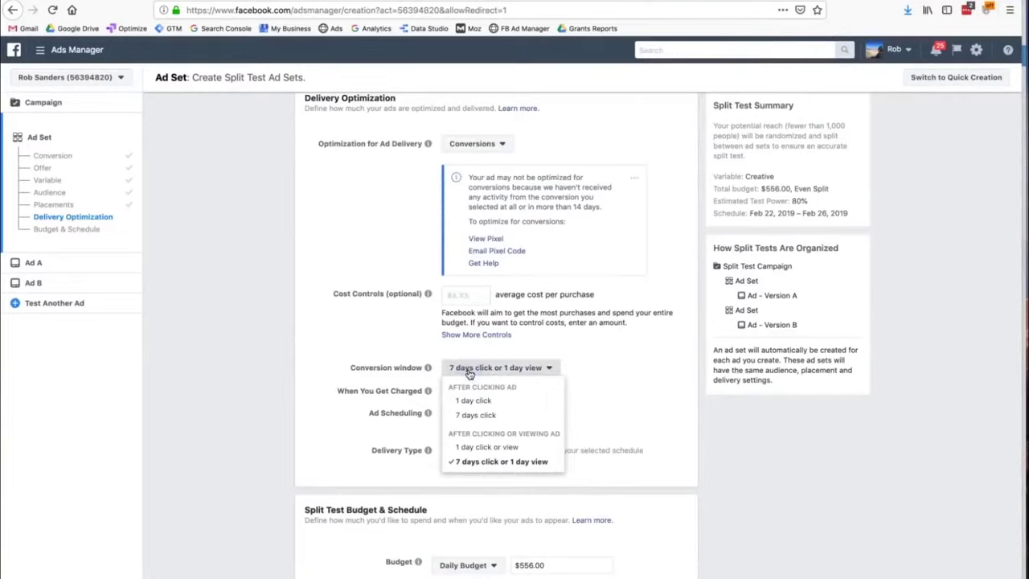
click(575, 383)
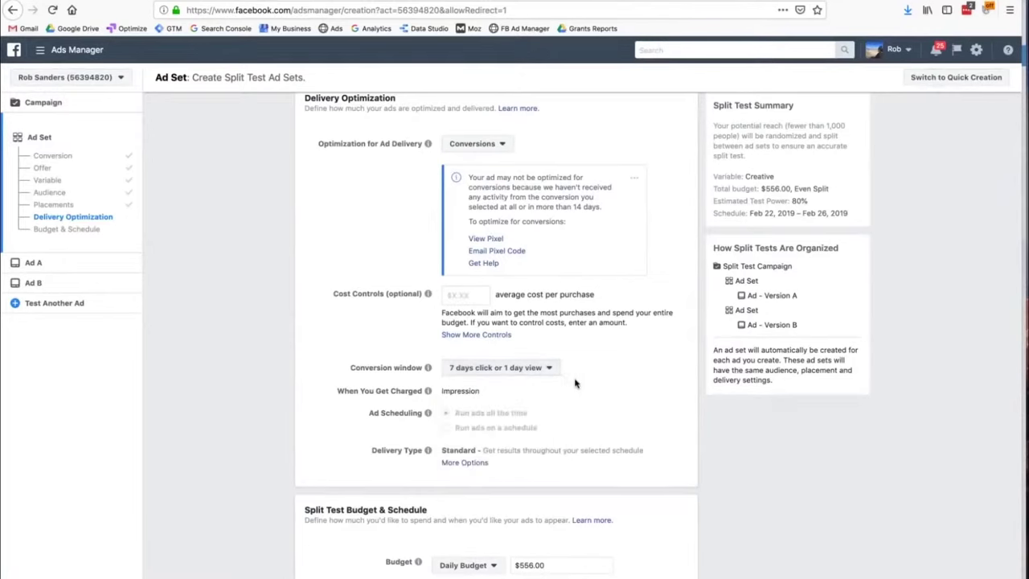
scroll(515, 378, down, 2)
click(515, 393)
scroll(515, 396, down, 1)
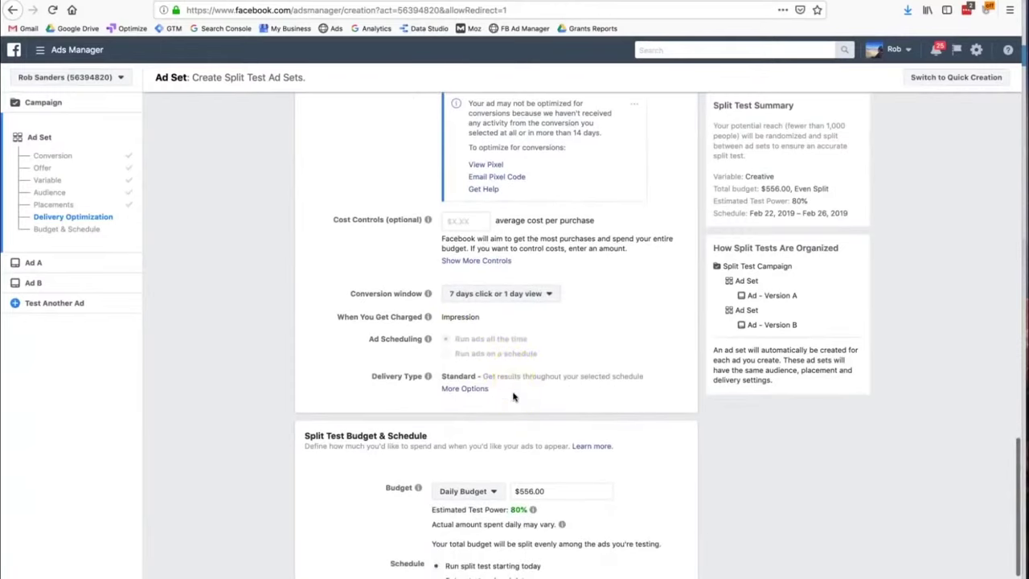
click(462, 376)
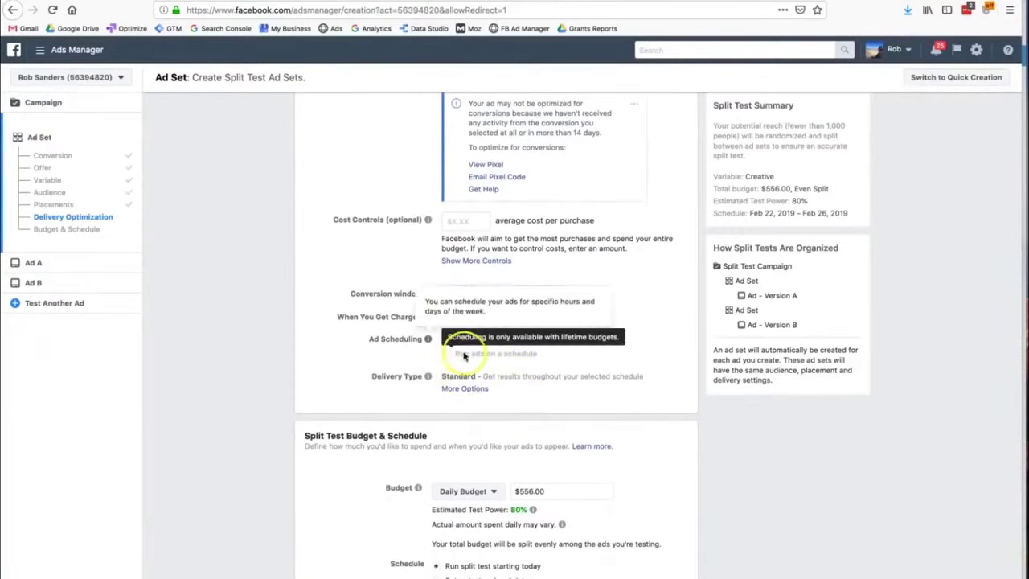
click(538, 394)
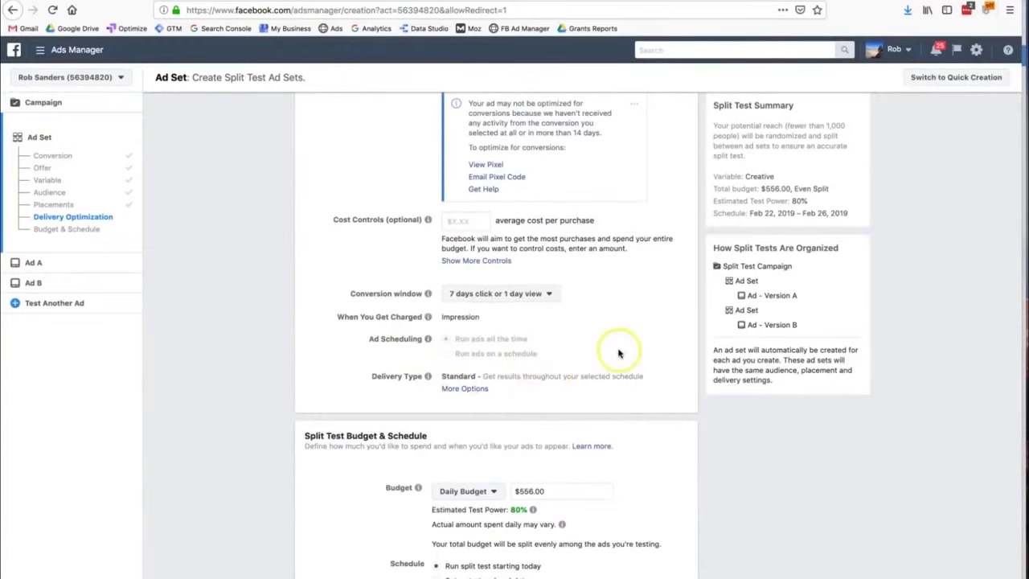
Step: Review the split test's daily budget, schedule and duration options, and continue to the Ad A setup
scroll(619, 354, down, 2)
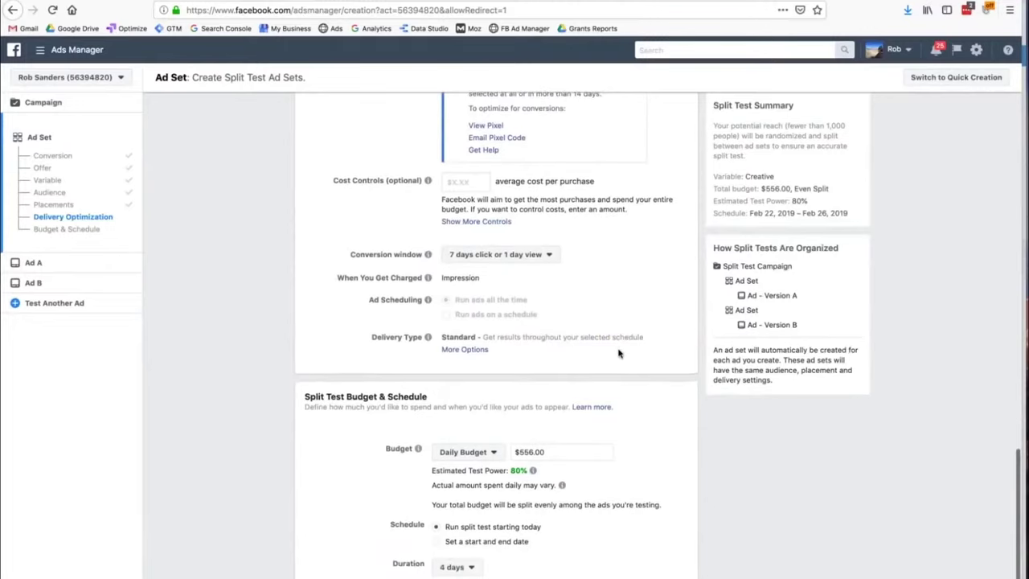
scroll(619, 354, down, 3)
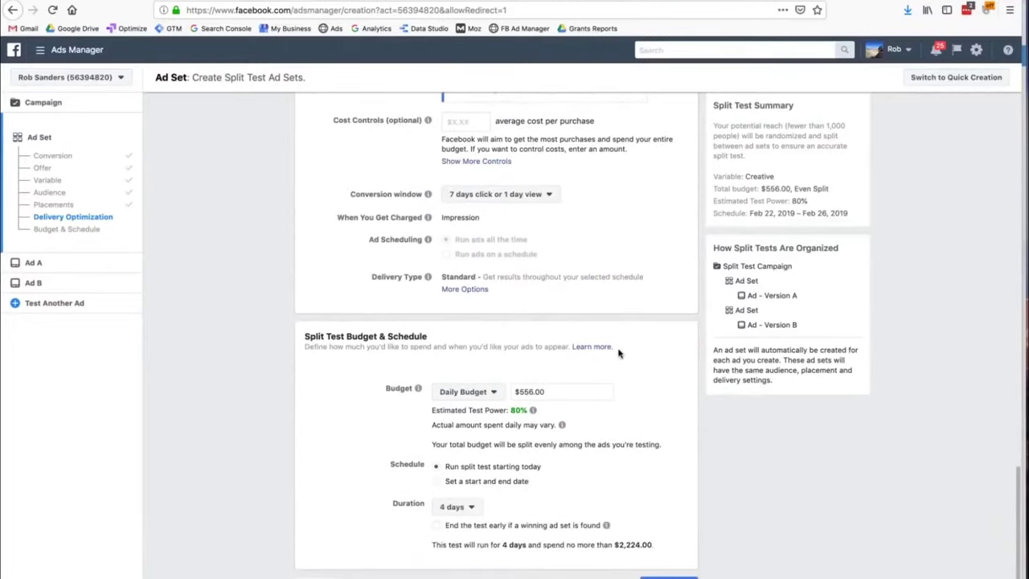
triple_click(410, 339)
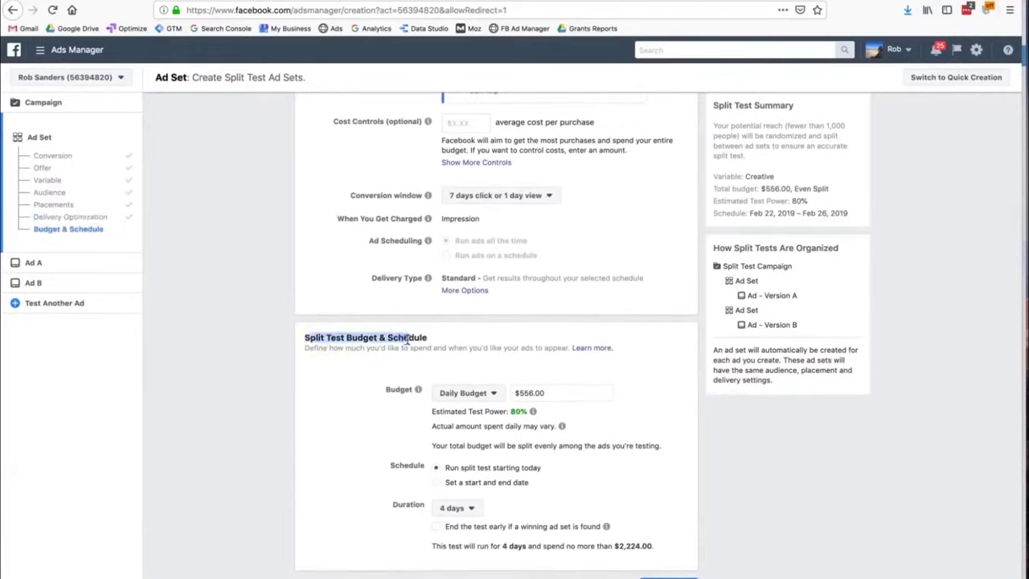
click(540, 393)
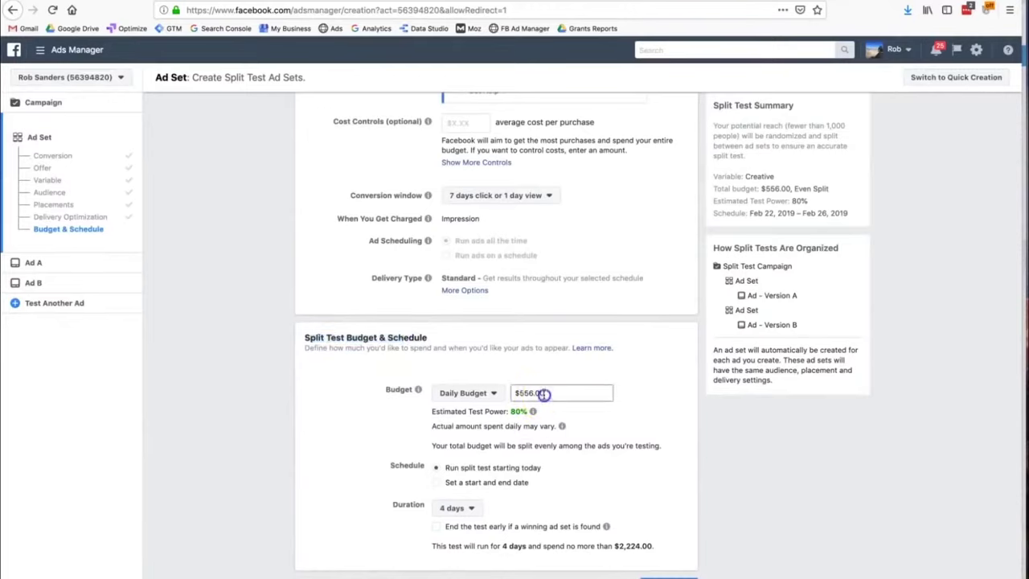
triple_click(543, 394)
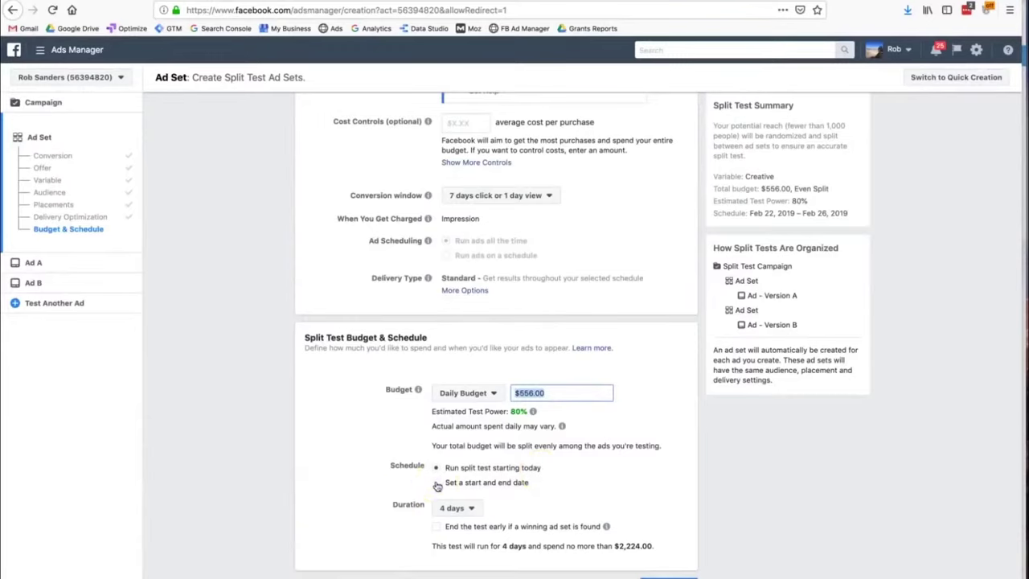
click(460, 507)
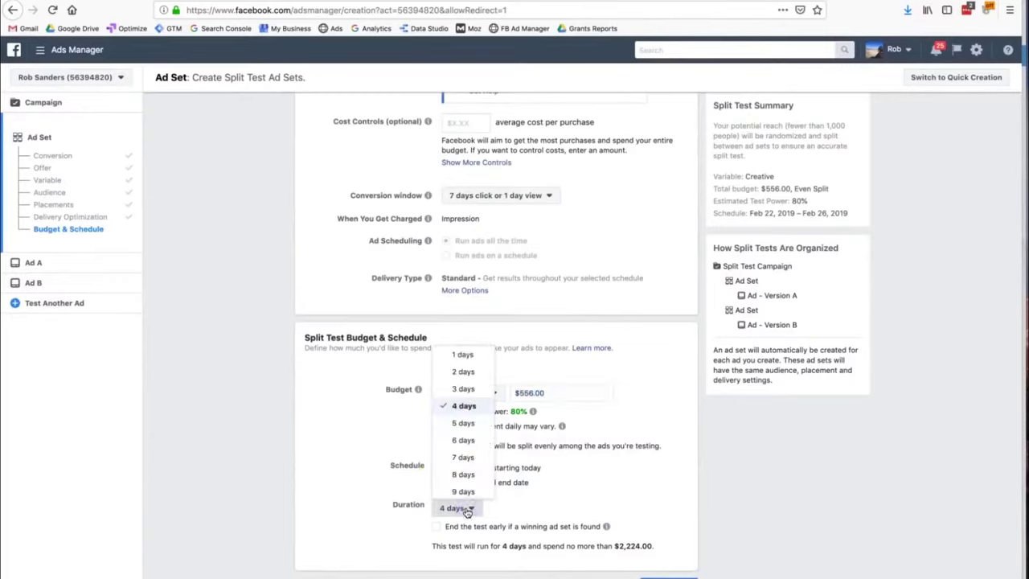
click(553, 504)
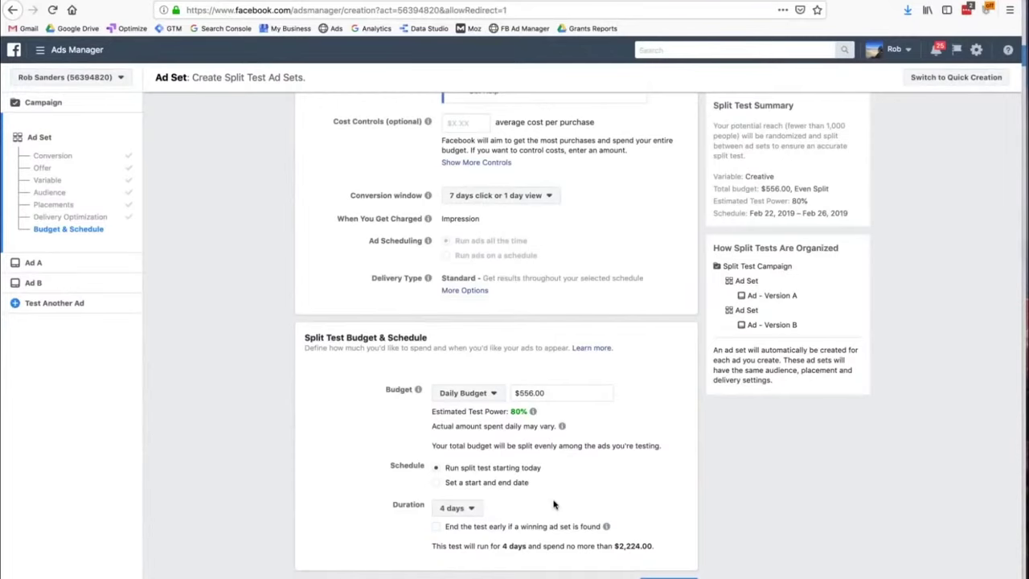
scroll(553, 504, down, 1)
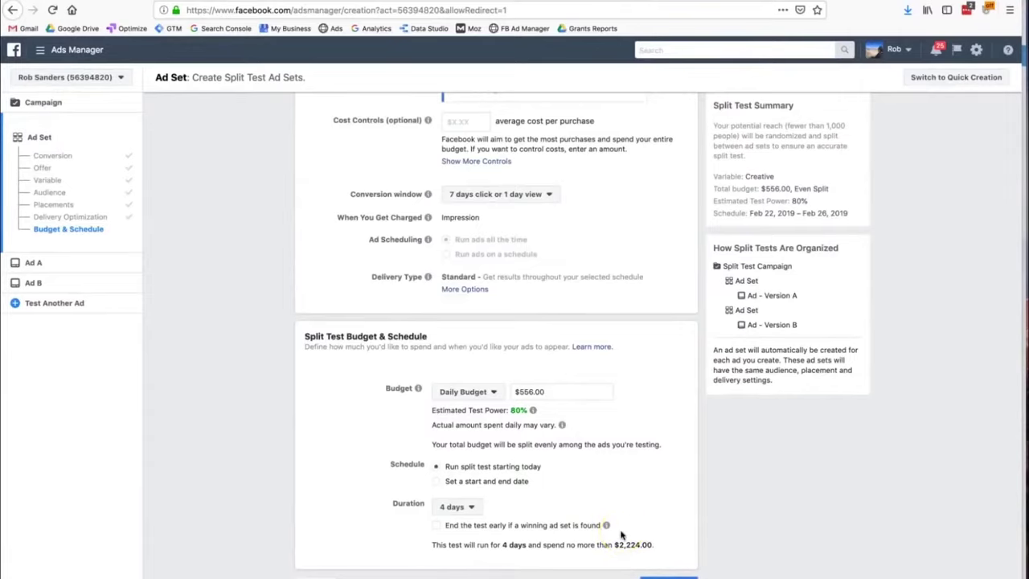
click(668, 577)
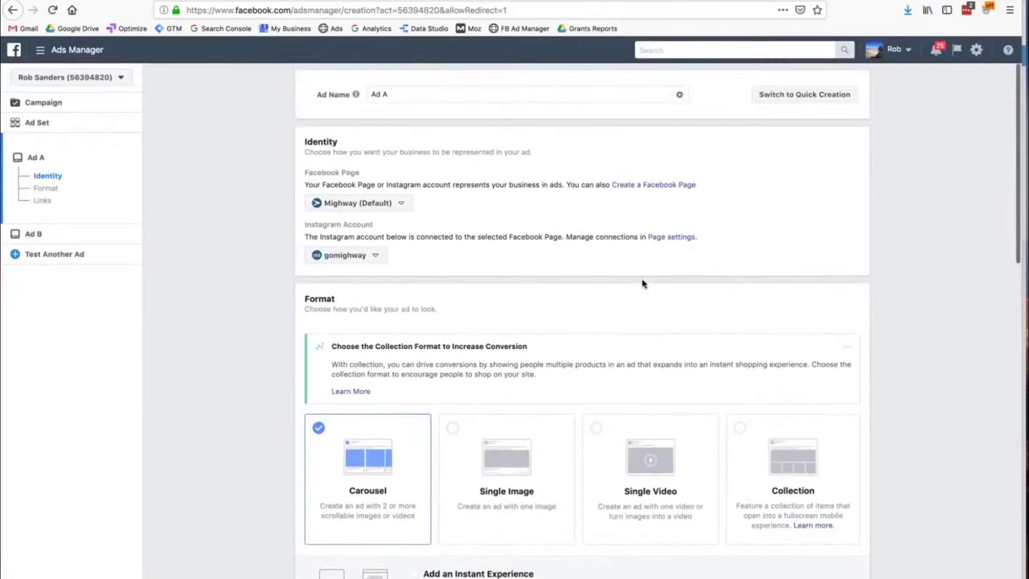
Step: Review Ad A's name, Facebook Page and Instagram identity, and the Carousel, Single Image, Single Video and Collection formats
click(455, 90)
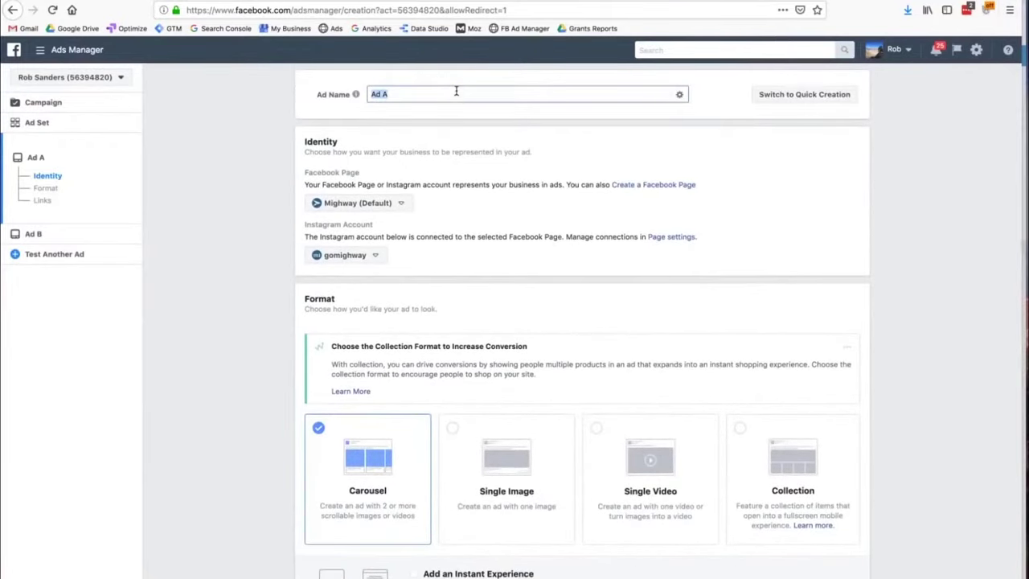
click(456, 91)
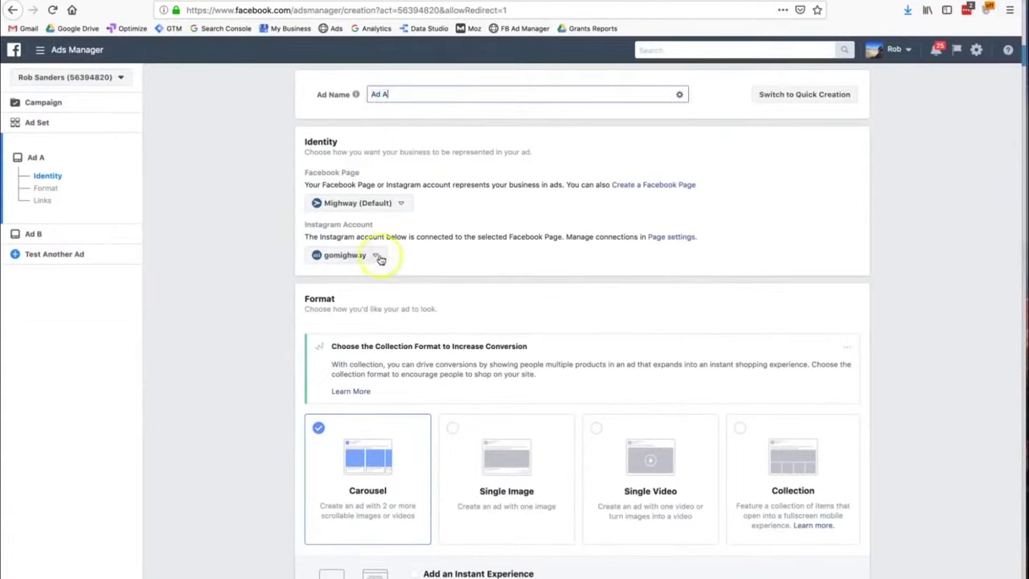
scroll(433, 252, down, 2)
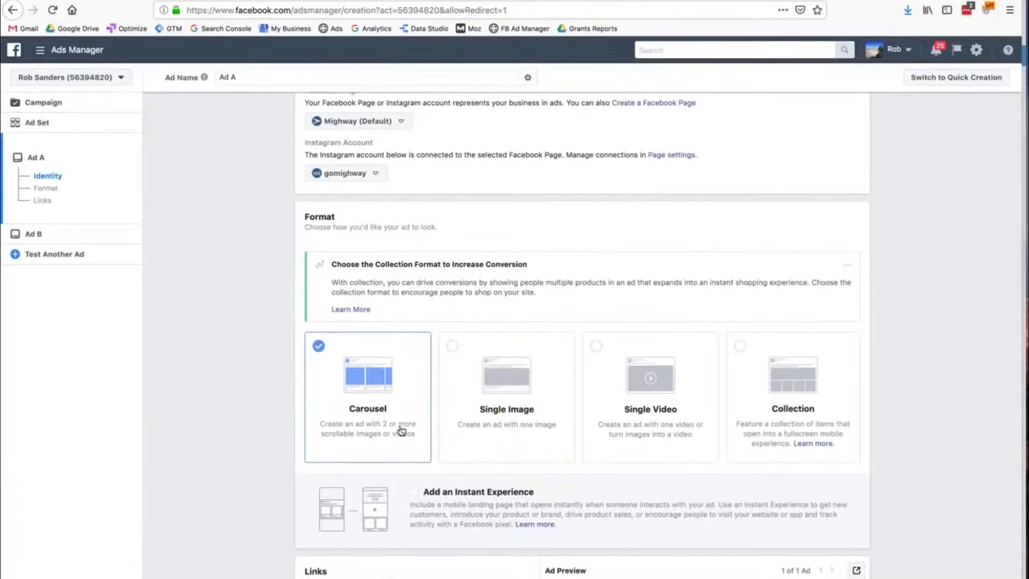
click(431, 453)
click(511, 410)
click(626, 410)
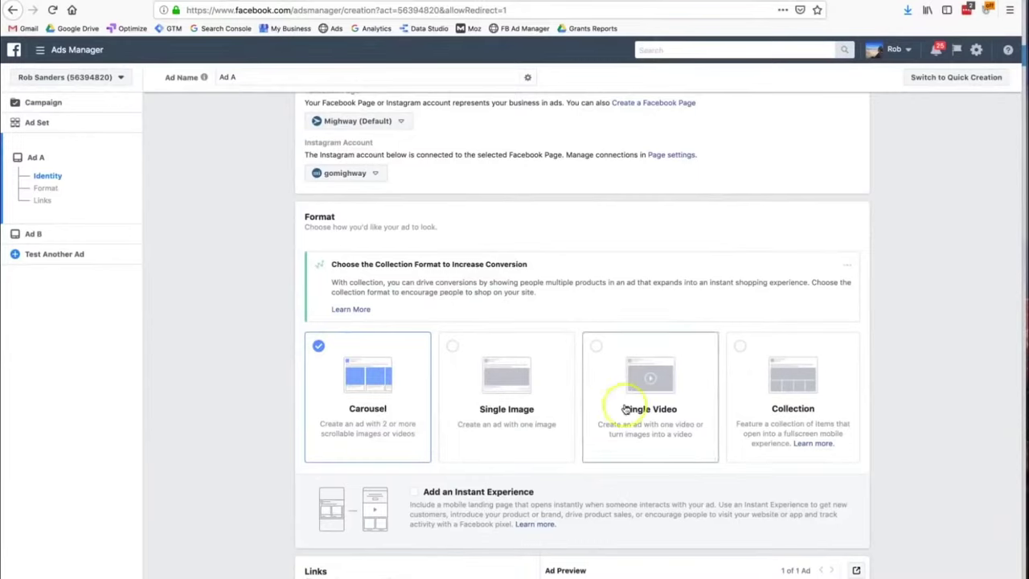
click(815, 408)
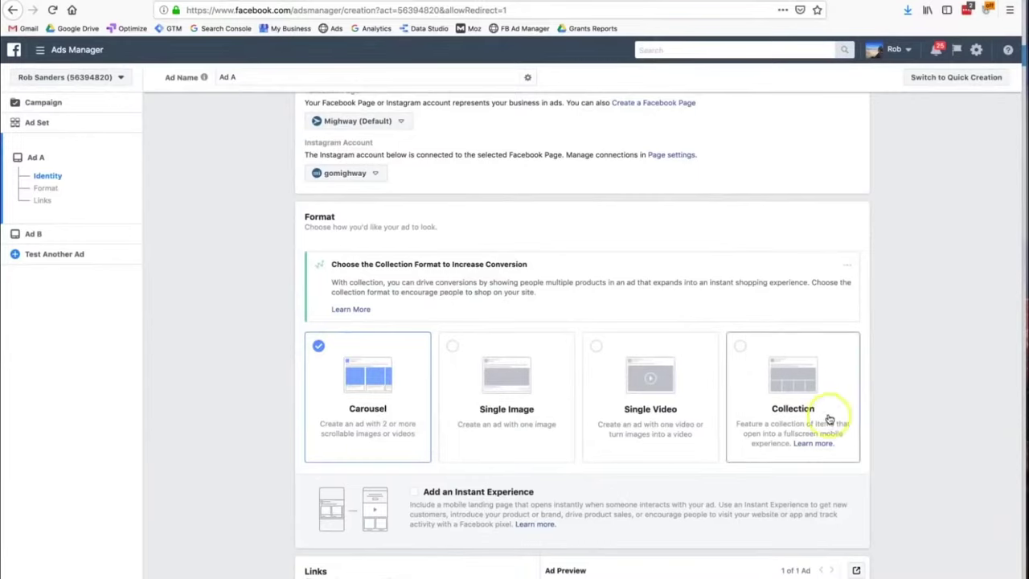
Step: Examine Ad A's Instant Experience option and the Links section's image source choices, ad text field and carousel card options
scroll(829, 419, down, 3)
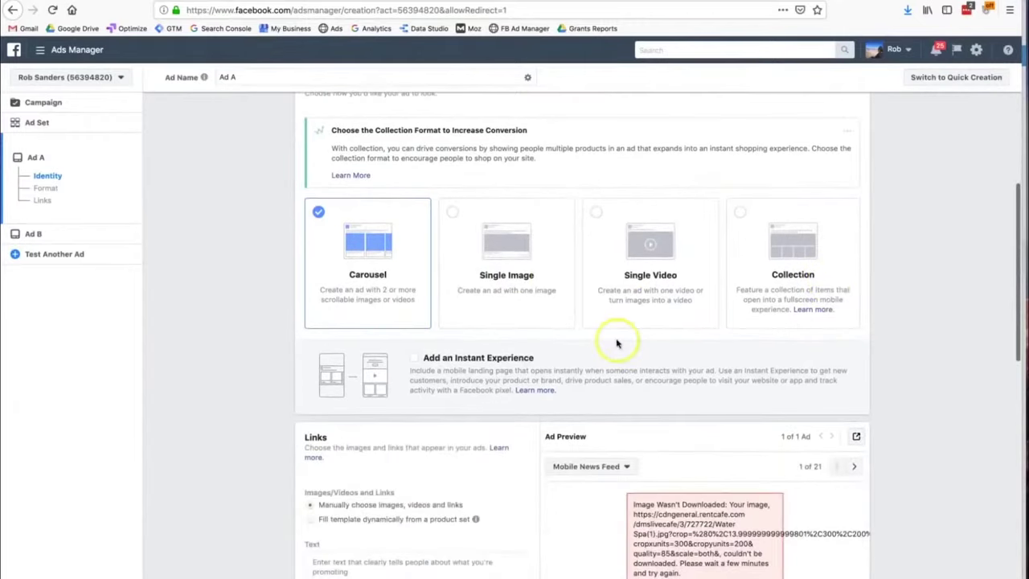
scroll(663, 328, down, 1)
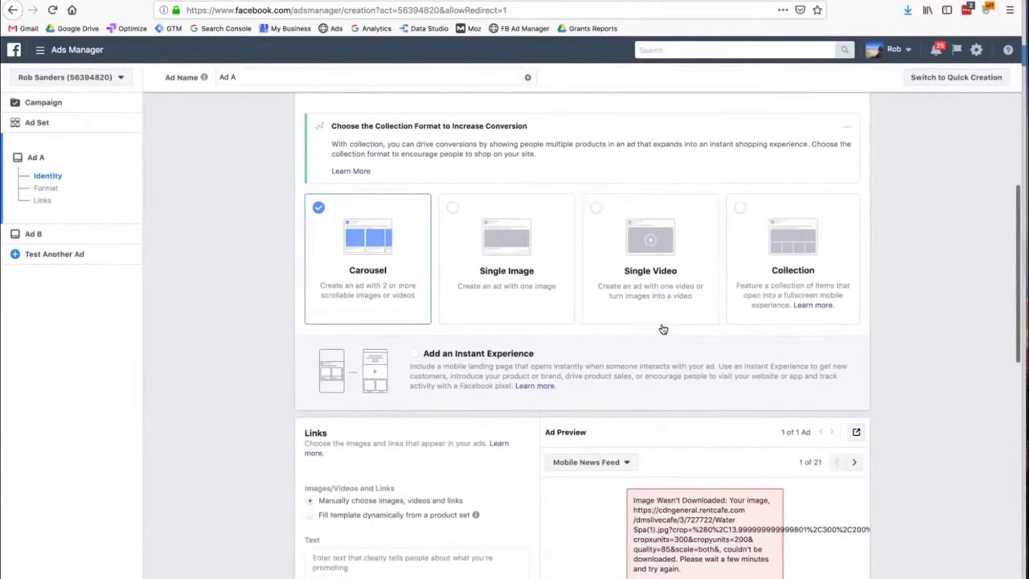
scroll(664, 329, down, 1)
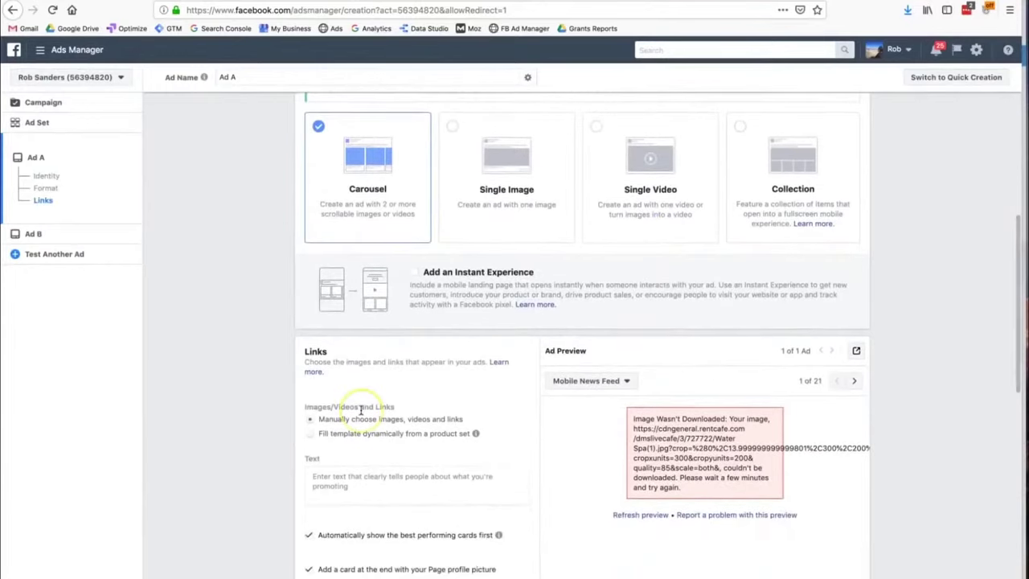
scroll(360, 410, down, 1)
scroll(360, 410, down, 1)
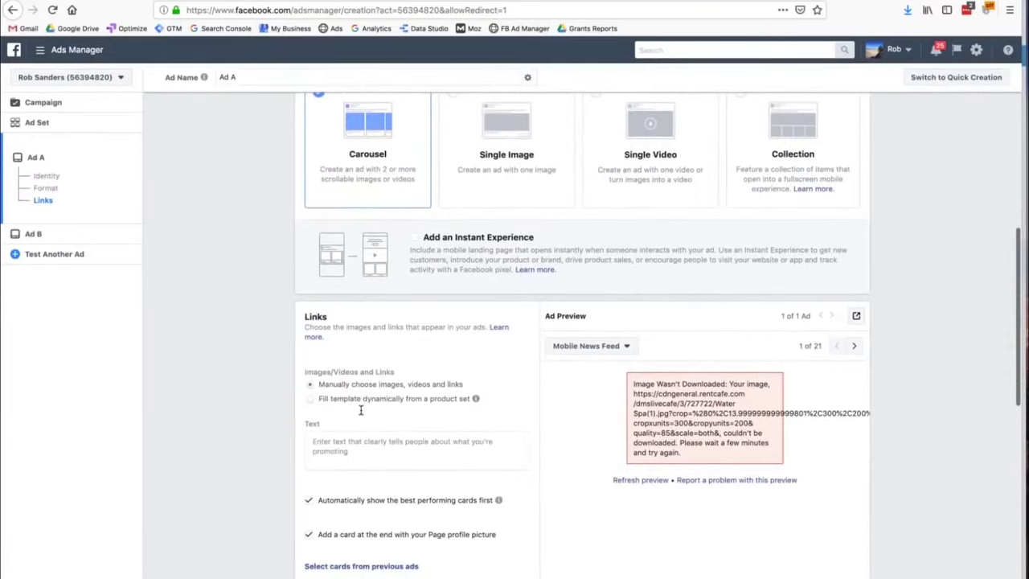
scroll(360, 410, down, 2)
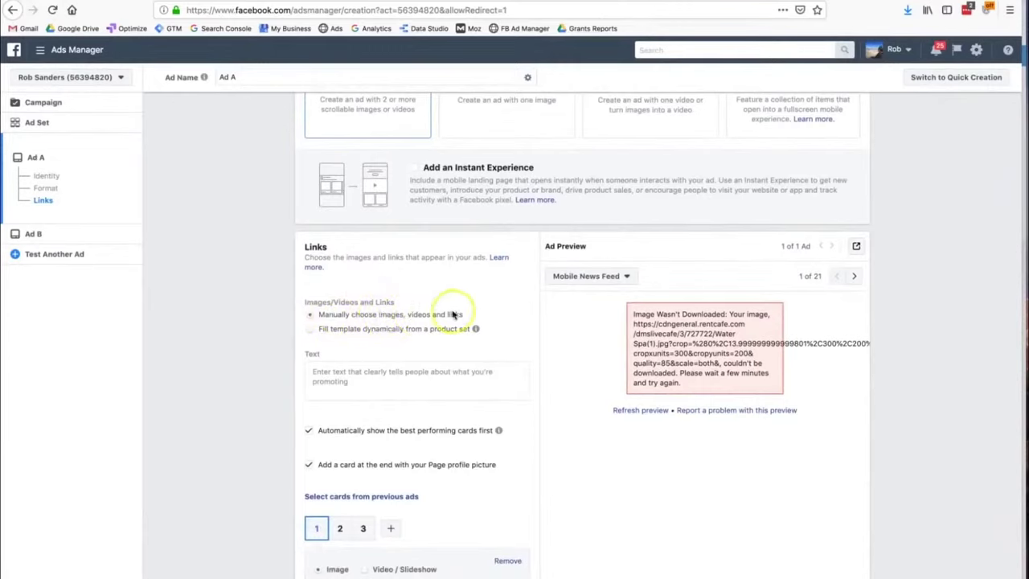
scroll(495, 447, down, 2)
scroll(495, 448, down, 3)
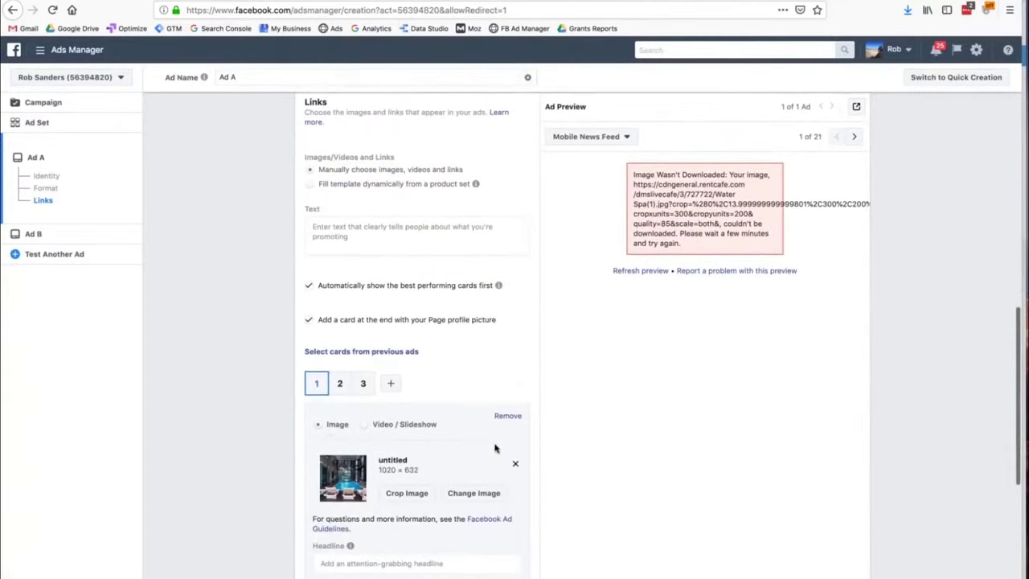
click(429, 249)
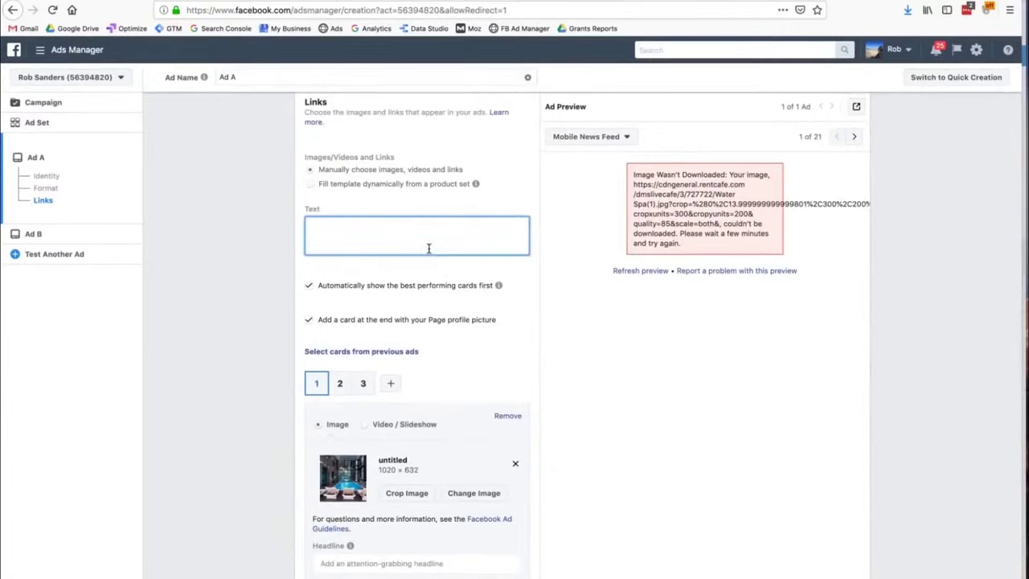
scroll(428, 249, down, 4)
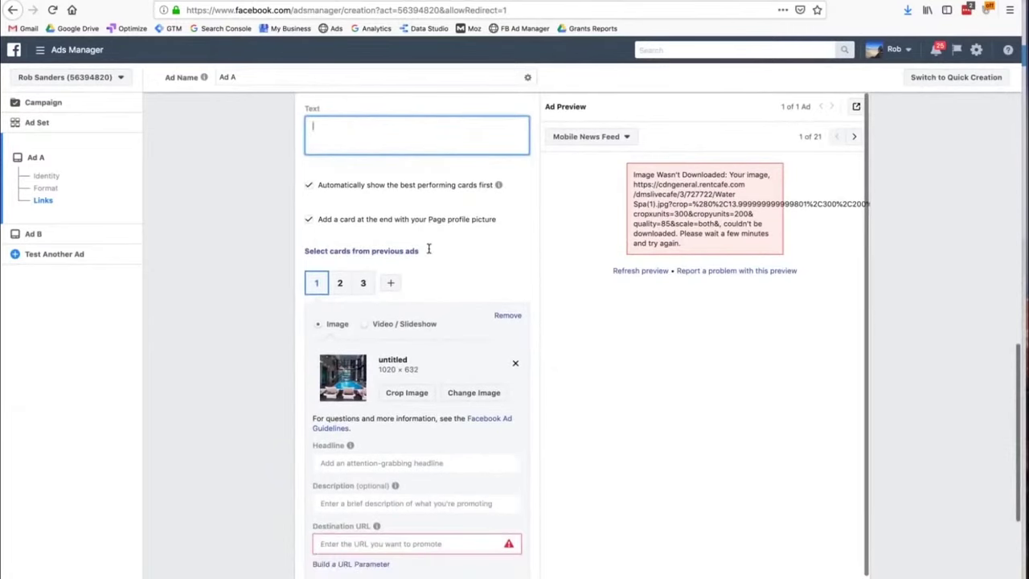
Step: Examine the first carousel card's headline, description and destination URL fields, plus the See More URL and call to action settings
click(474, 394)
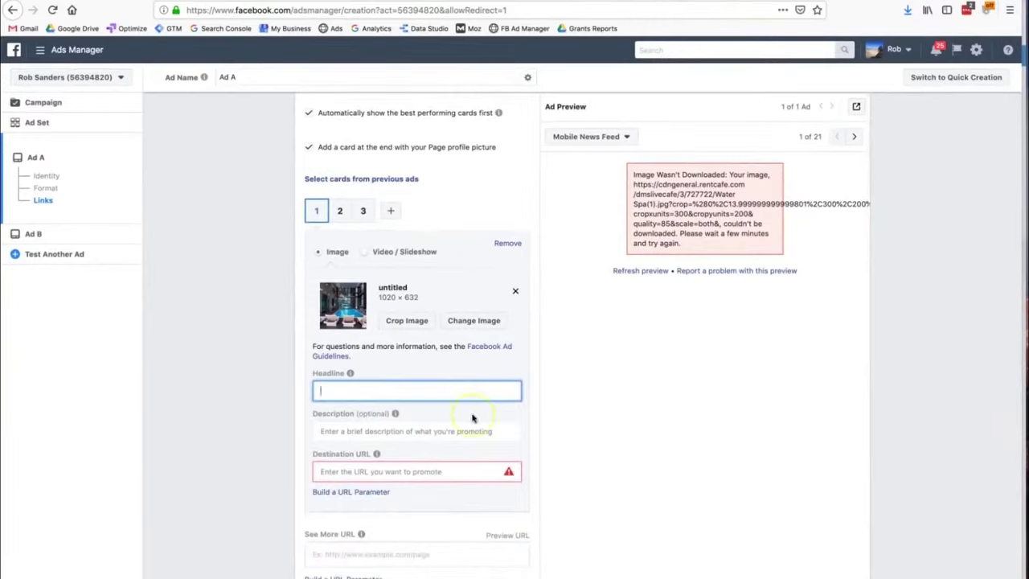
click(473, 376)
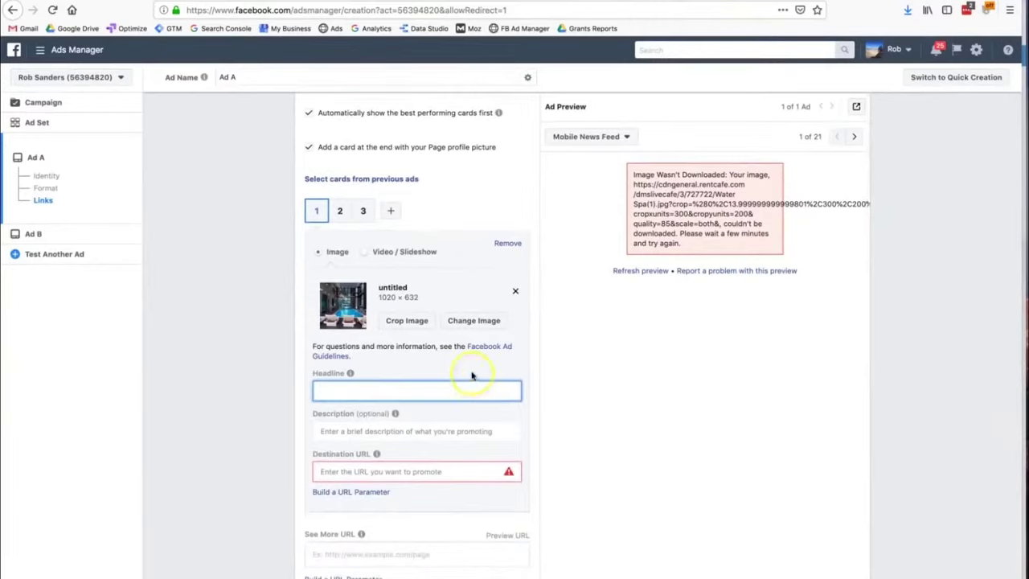
click(464, 433)
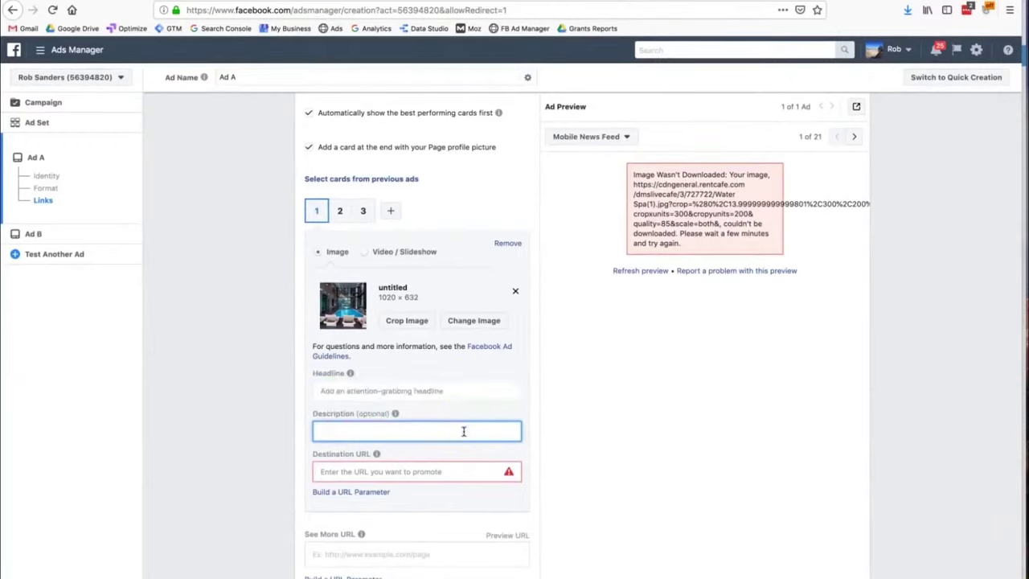
click(455, 391)
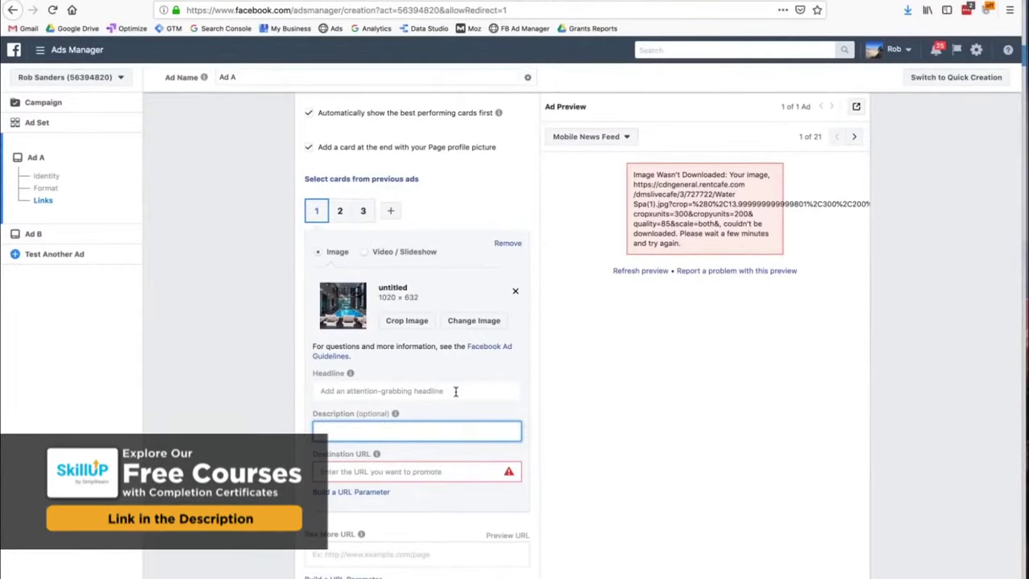
scroll(464, 433, down, 1)
click(464, 434)
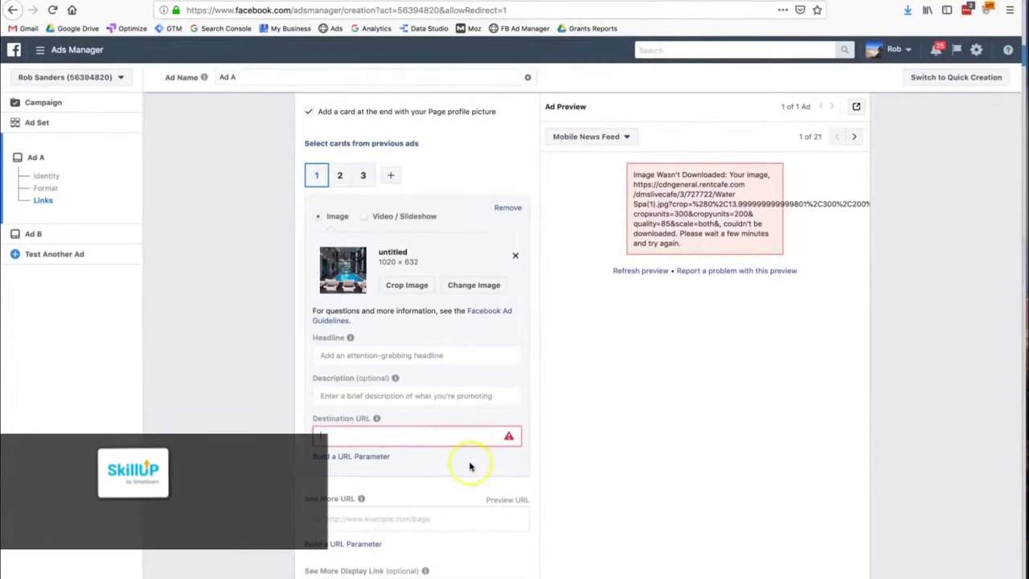
scroll(470, 467, down, 3)
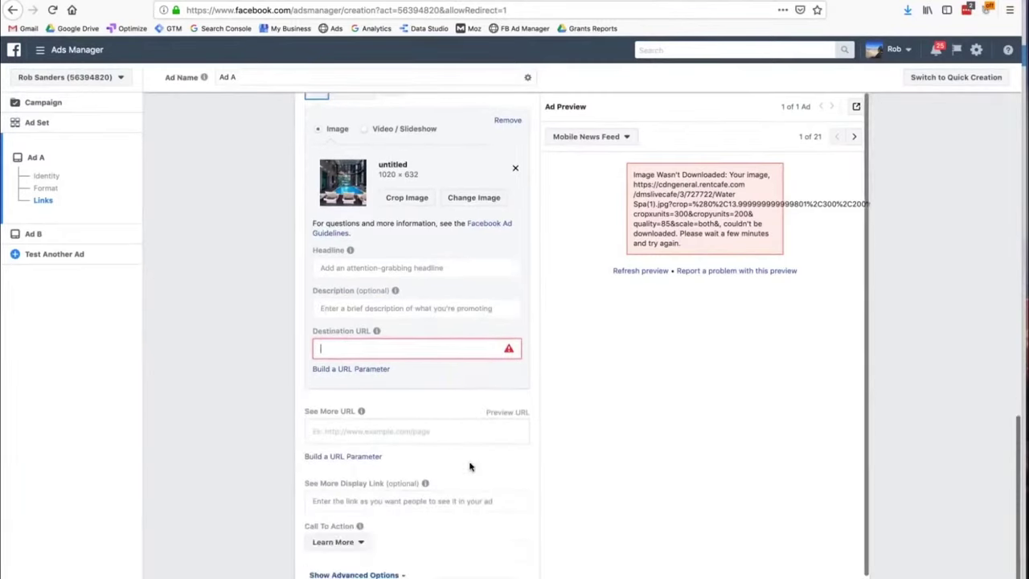
scroll(718, 361, up, 6)
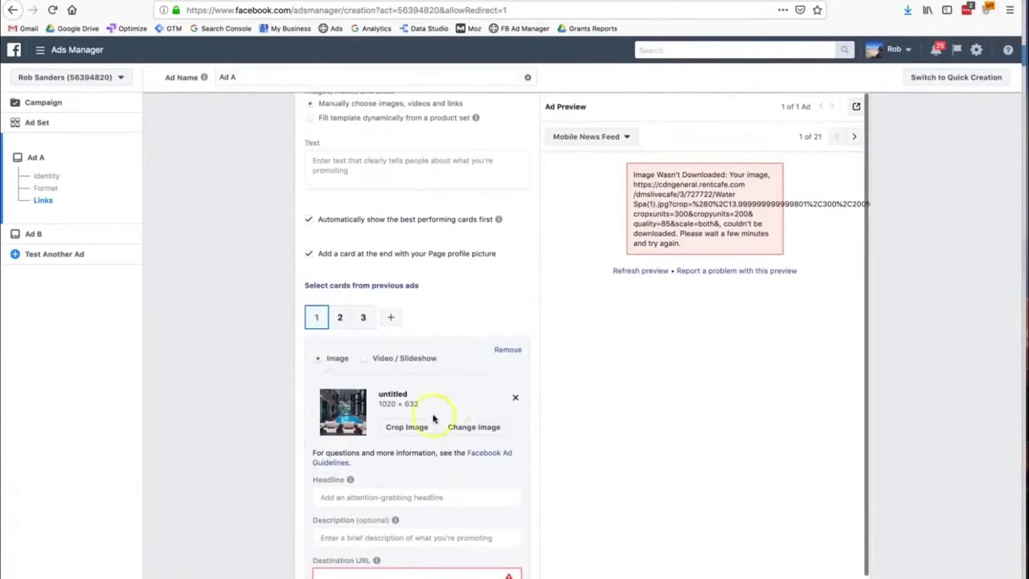
scroll(434, 474, down, 2)
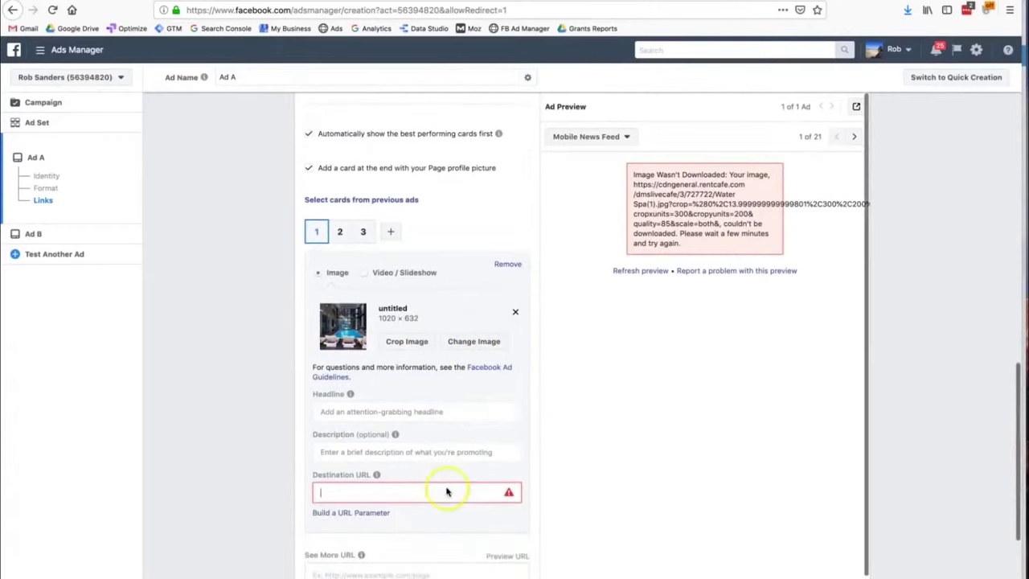
Step: Enter "Come check out our new product" as the first carousel card's headline
click(440, 411)
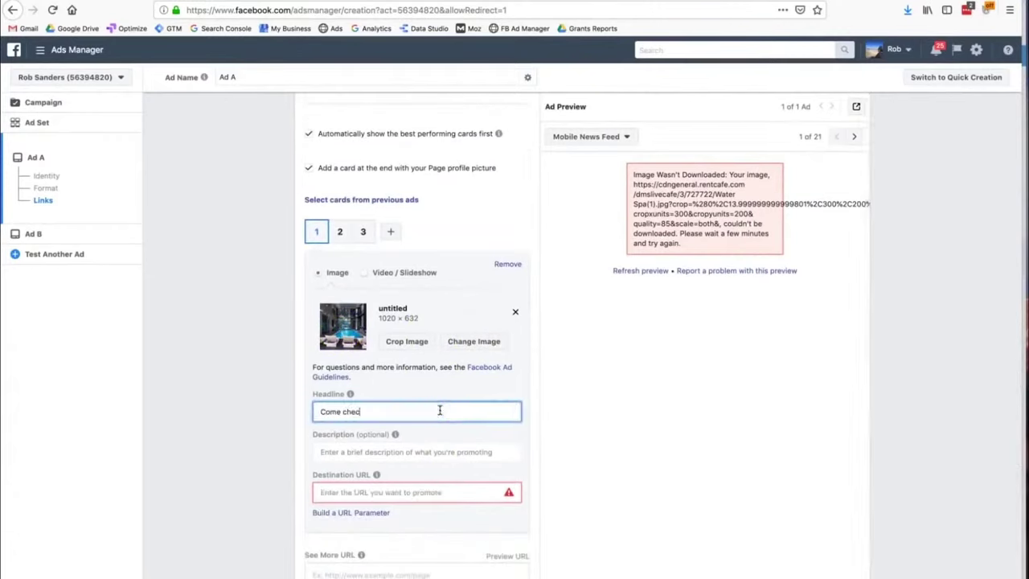
text(Come check out our ne)
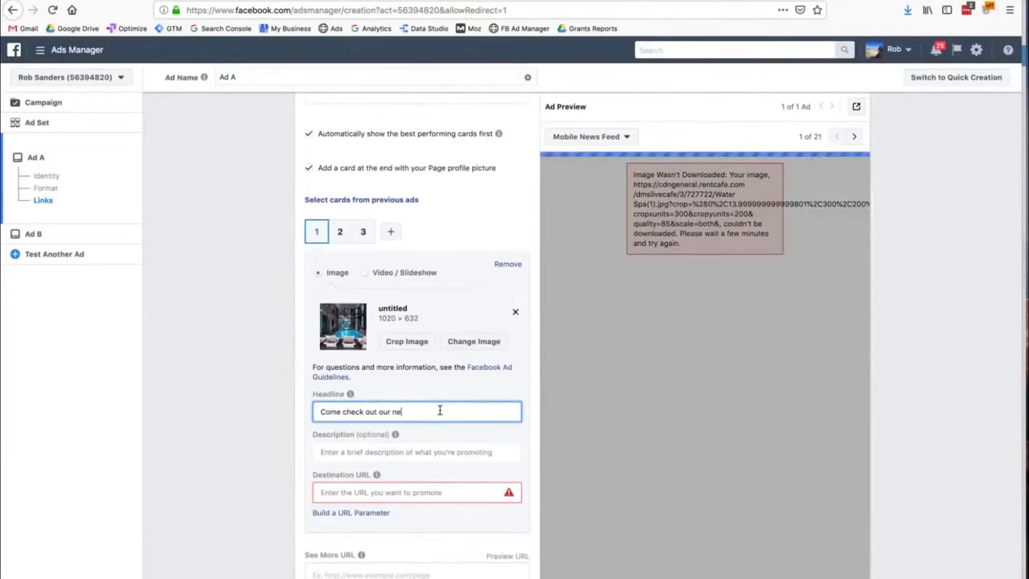
text(w prou)
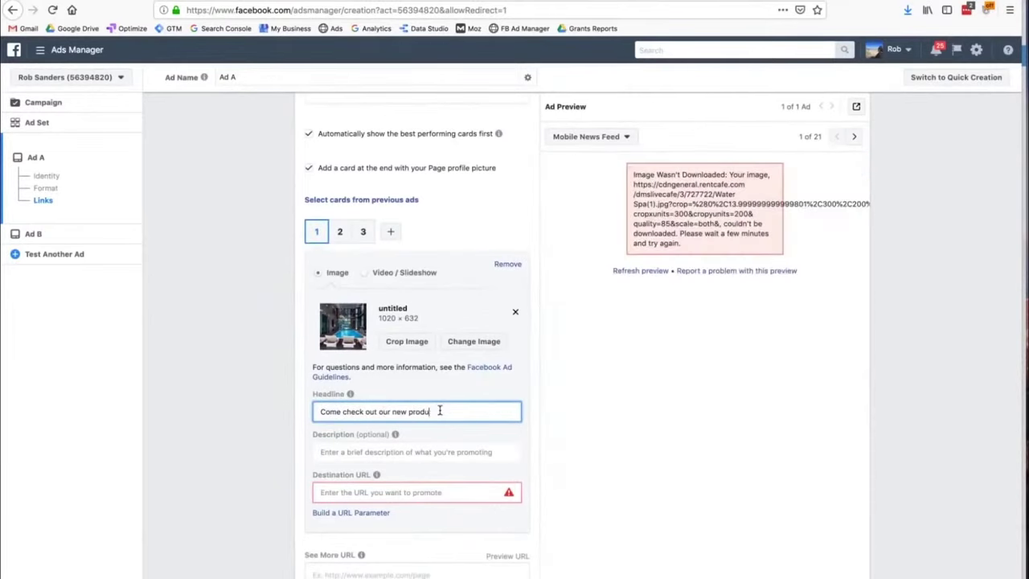
Step: Switch the ad preview from Mobile News Feed to the Desktop Right Column placement
scroll(619, 285, up, 3)
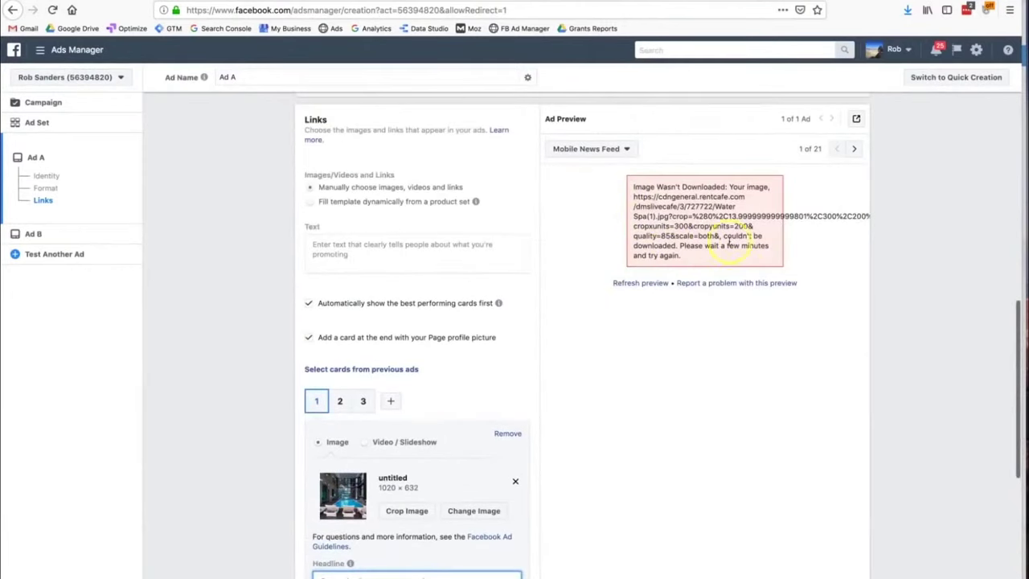
scroll(480, 340, down, 2)
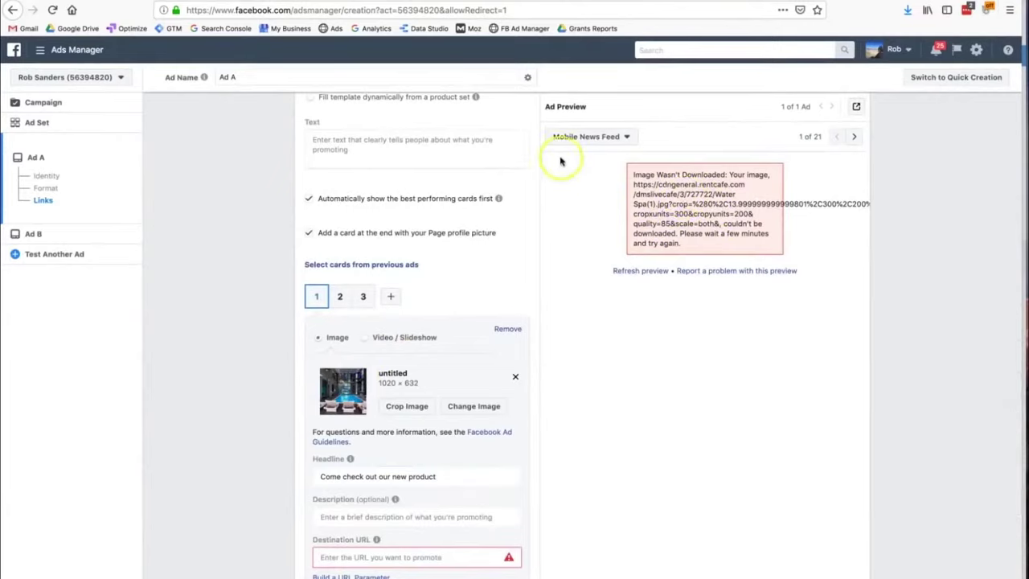
click(574, 136)
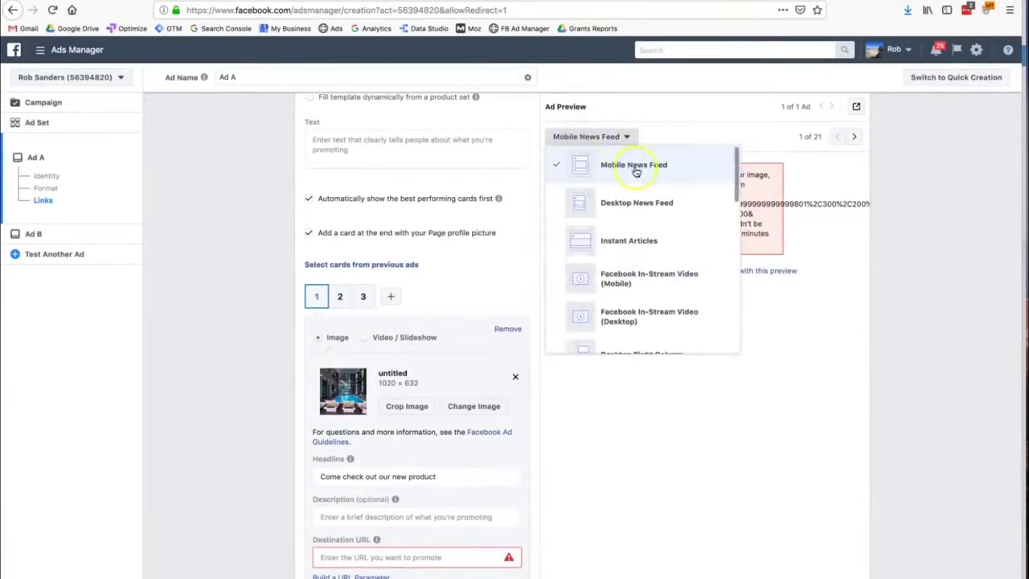
scroll(635, 254, down, 2)
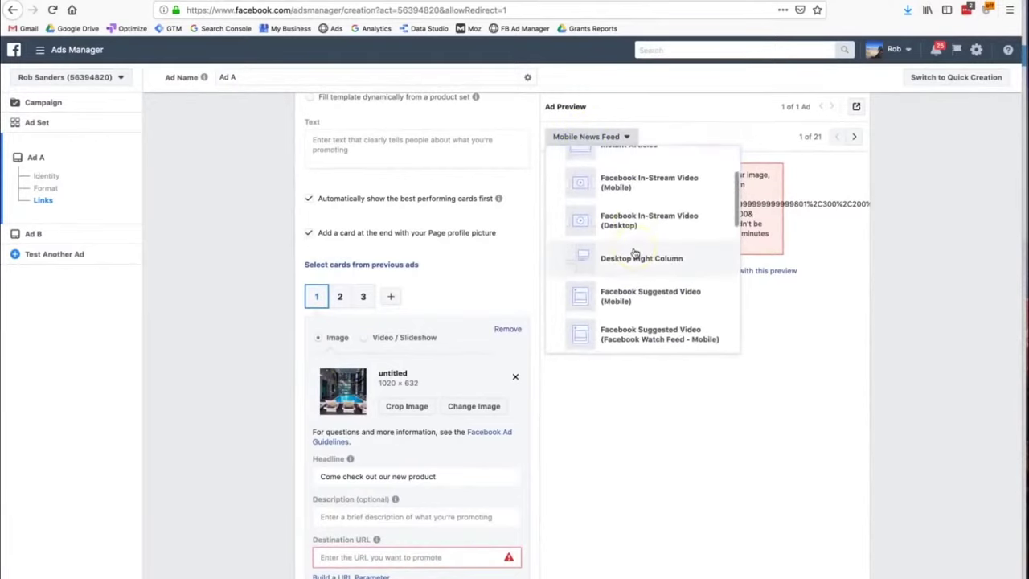
click(634, 256)
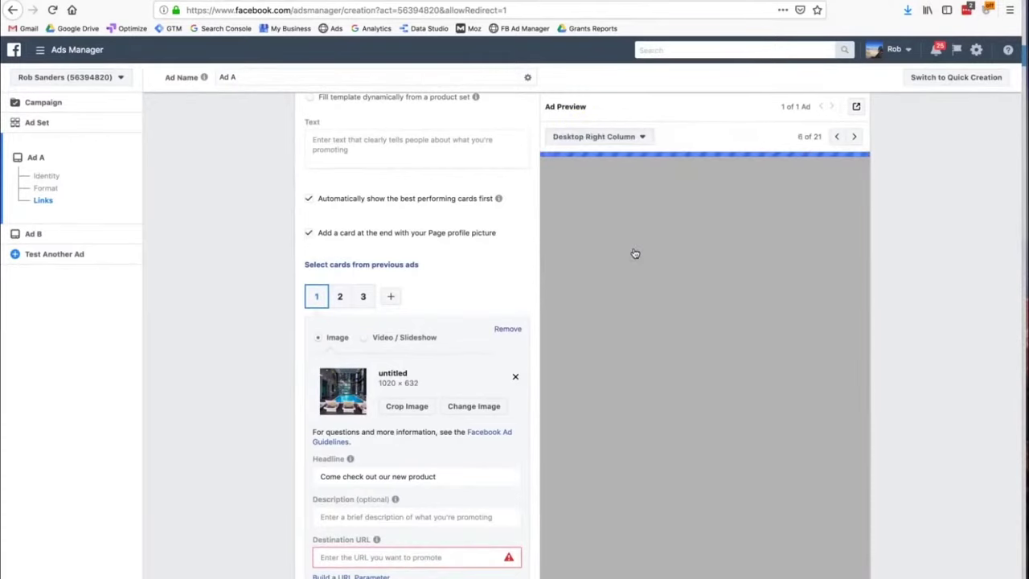
Step: Replace the first carousel card's image with slider03-1024x684.jpg from the account's image assets
scroll(393, 312, down, 1)
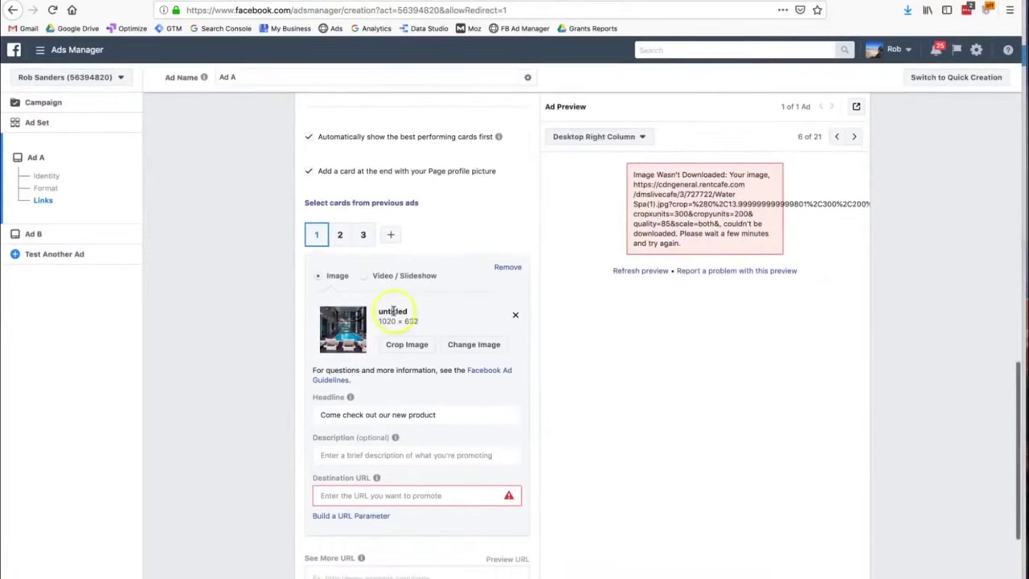
click(464, 346)
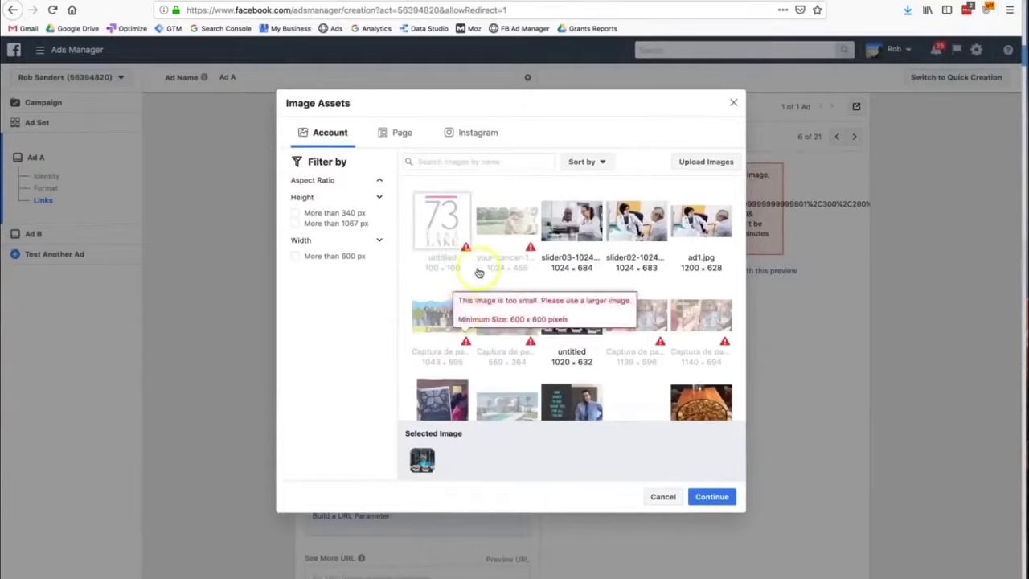
click(571, 221)
click(712, 496)
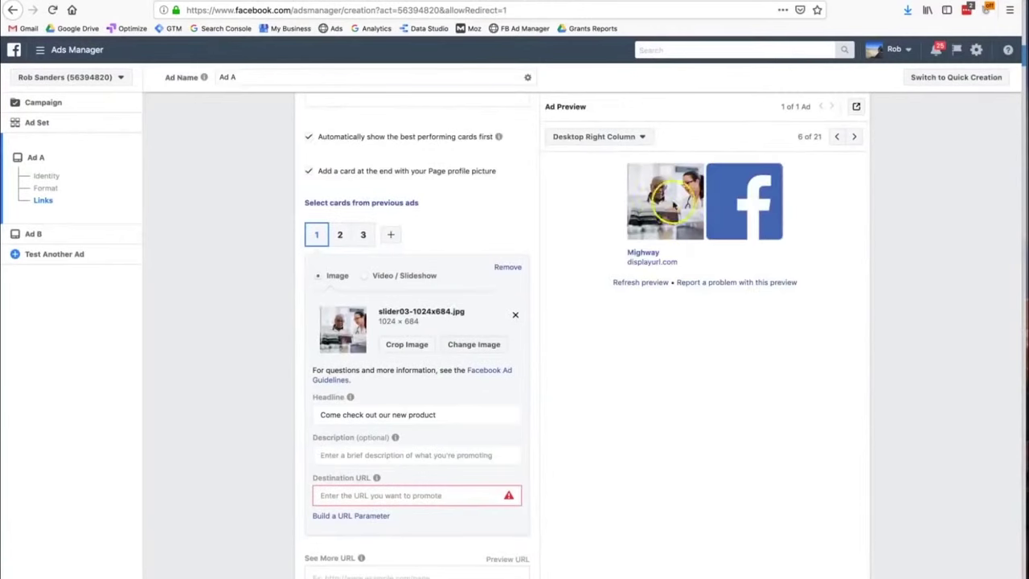
Step: Switch the ad preview to the Facebook Stories placement
triple_click(361, 415)
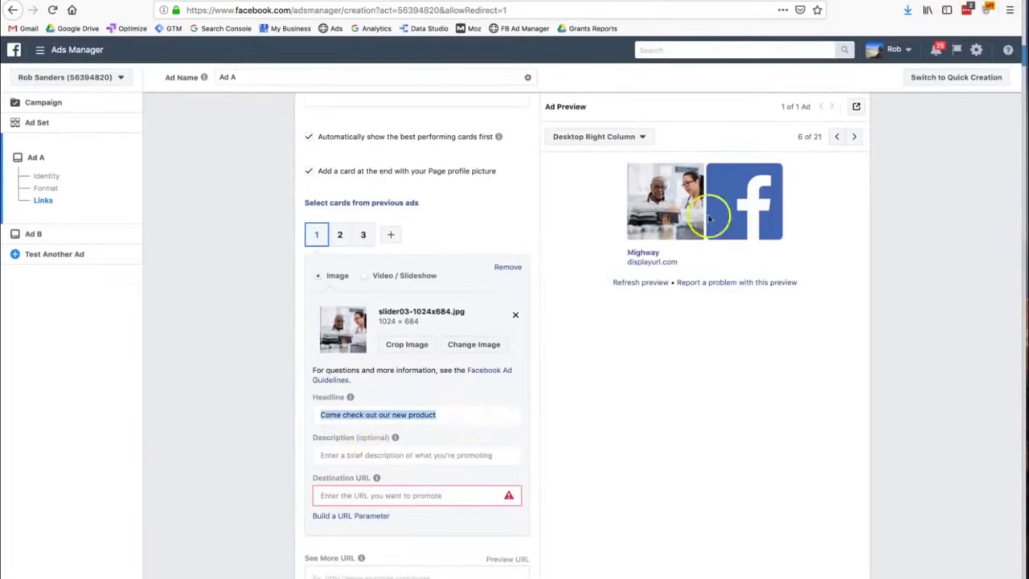
click(602, 138)
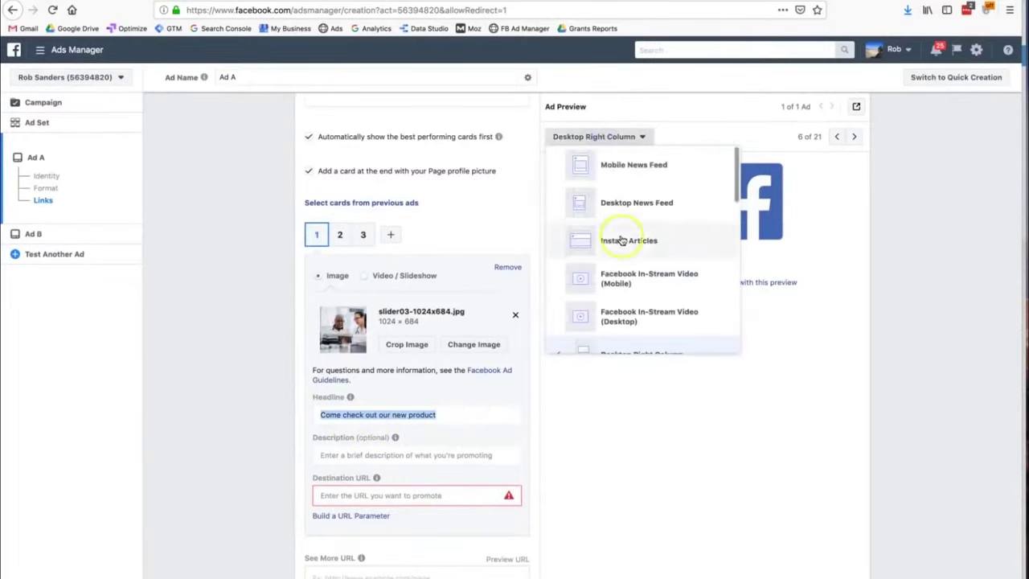
scroll(620, 238, down, 1)
scroll(641, 343, down, 2)
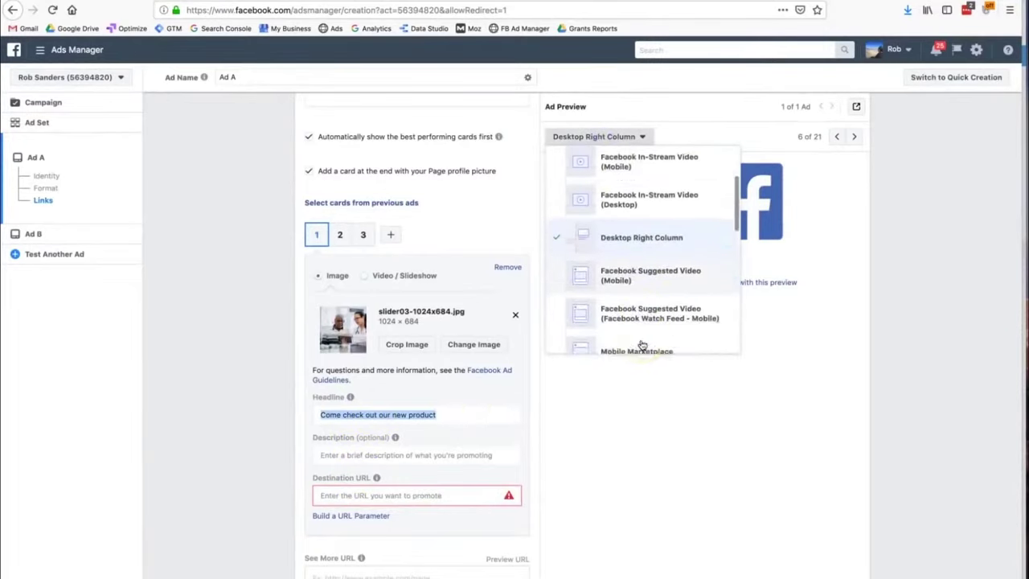
click(642, 322)
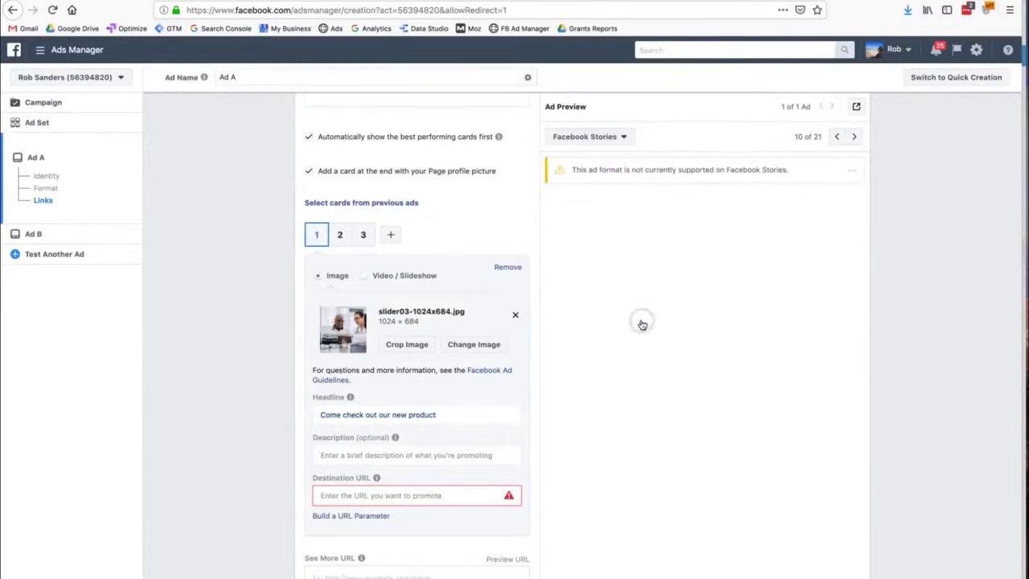
Step: Switch the ad preview to the Instant Articles placement
click(602, 136)
scroll(620, 225, up, 2)
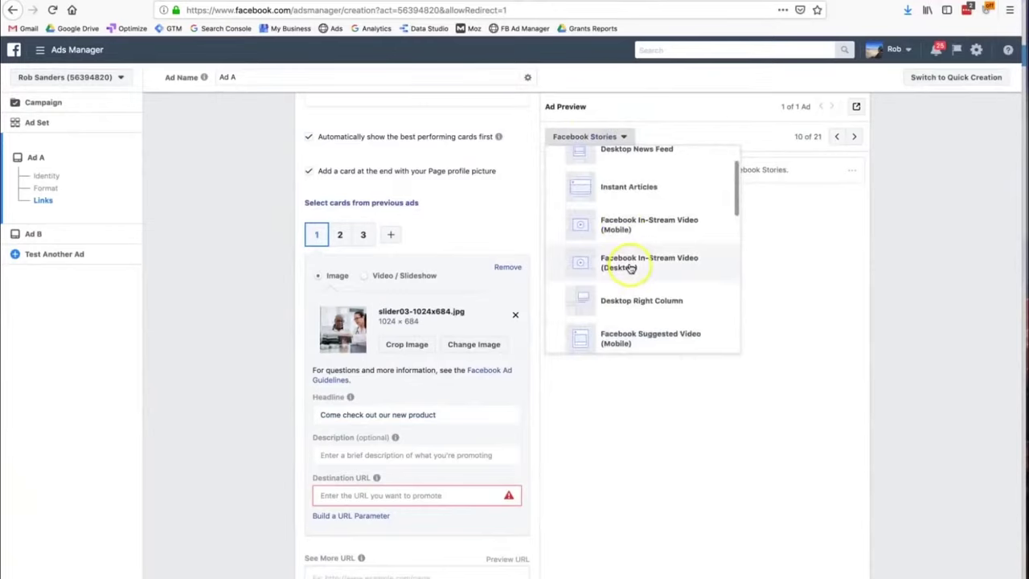
scroll(624, 192, up, 1)
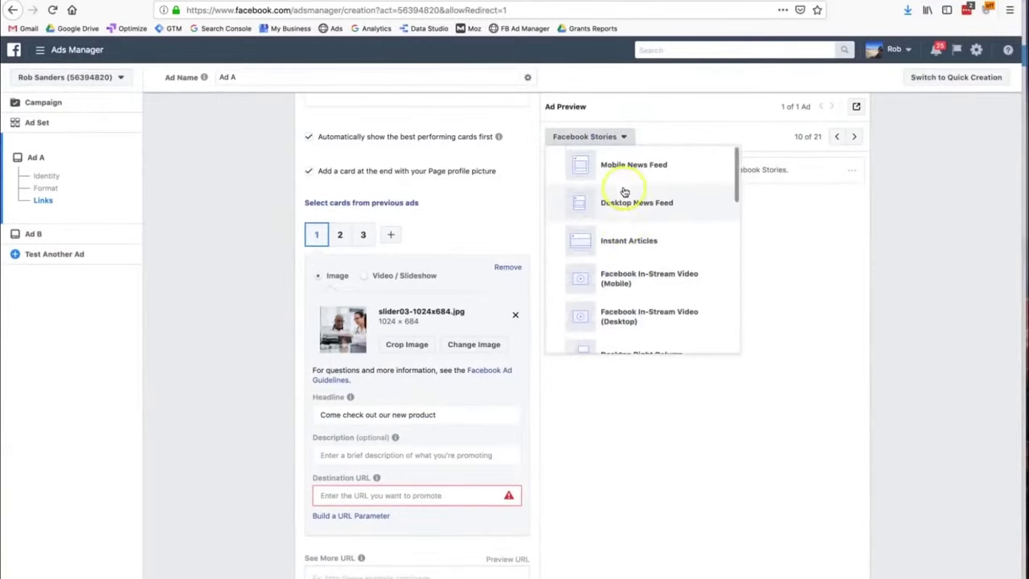
click(623, 238)
drag(609, 353, 673, 274)
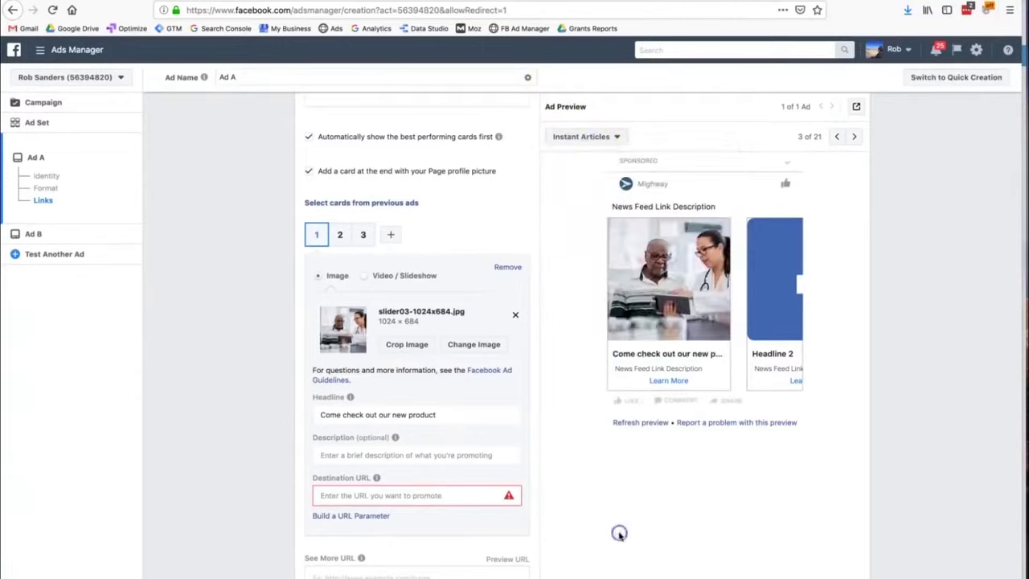
click(593, 138)
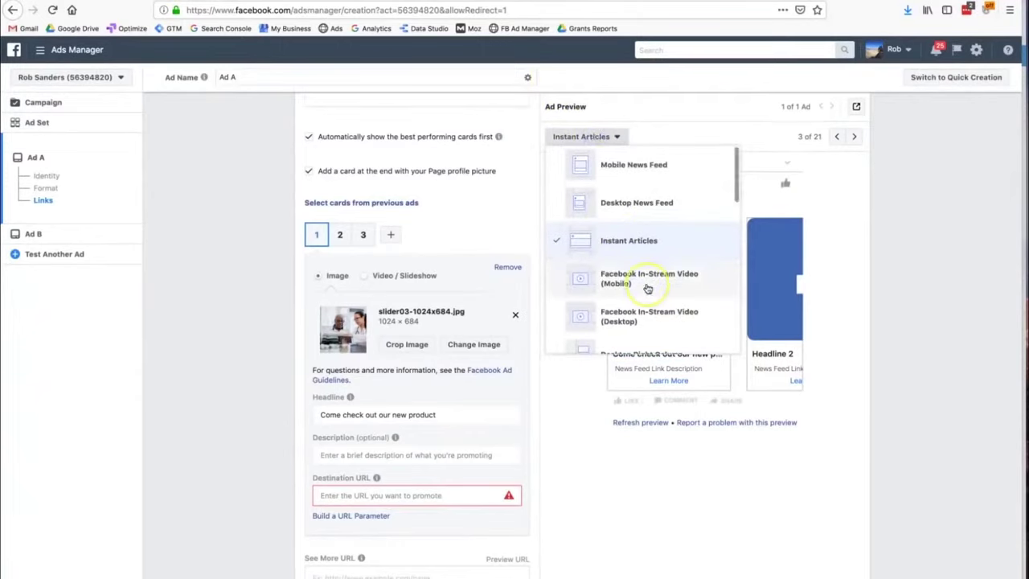
click(620, 412)
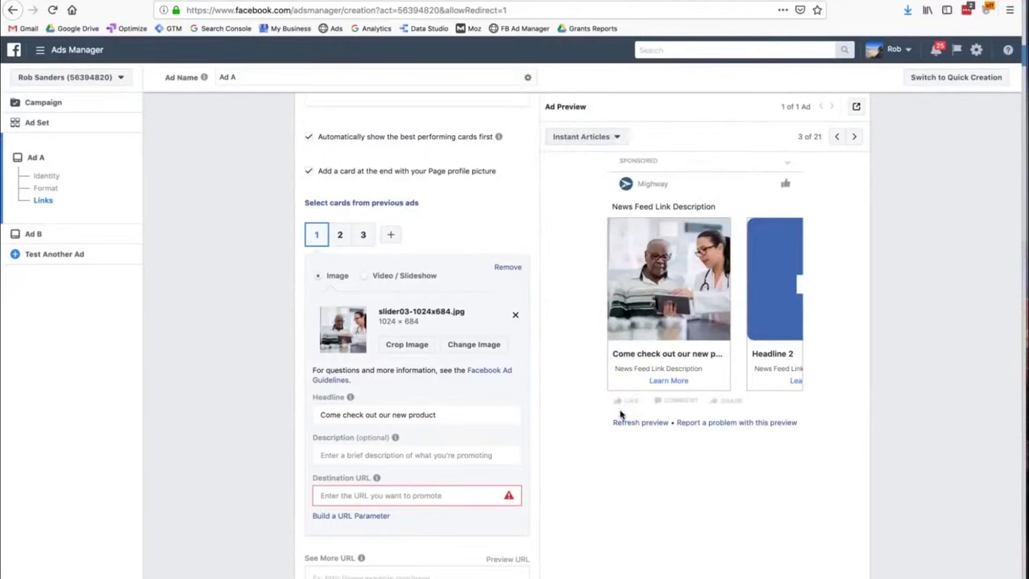
Step: Check the first card's destination URL and remaining link settings, and continue from Ad A to Ad B
scroll(372, 343, down, 3)
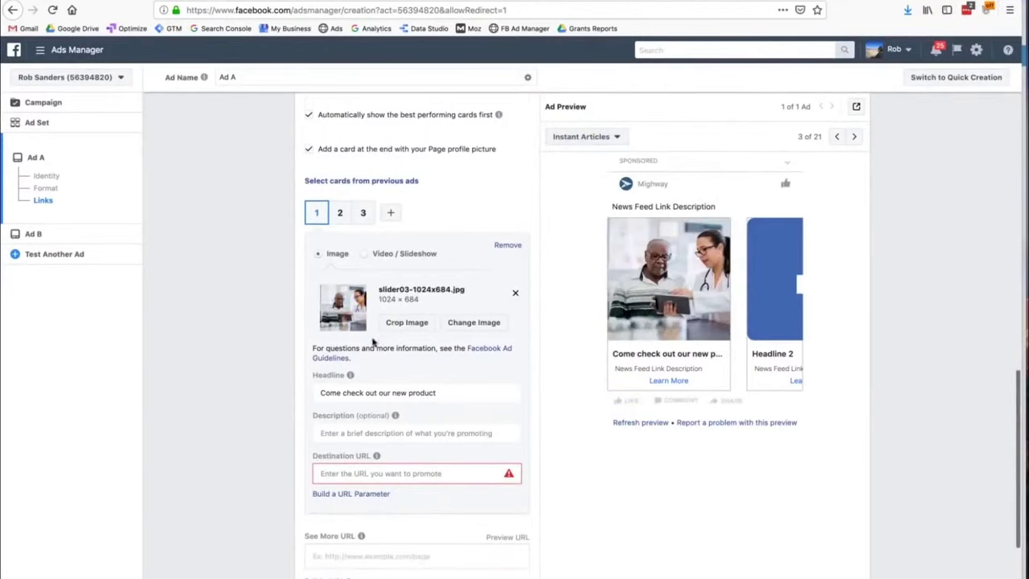
scroll(372, 343, down, 2)
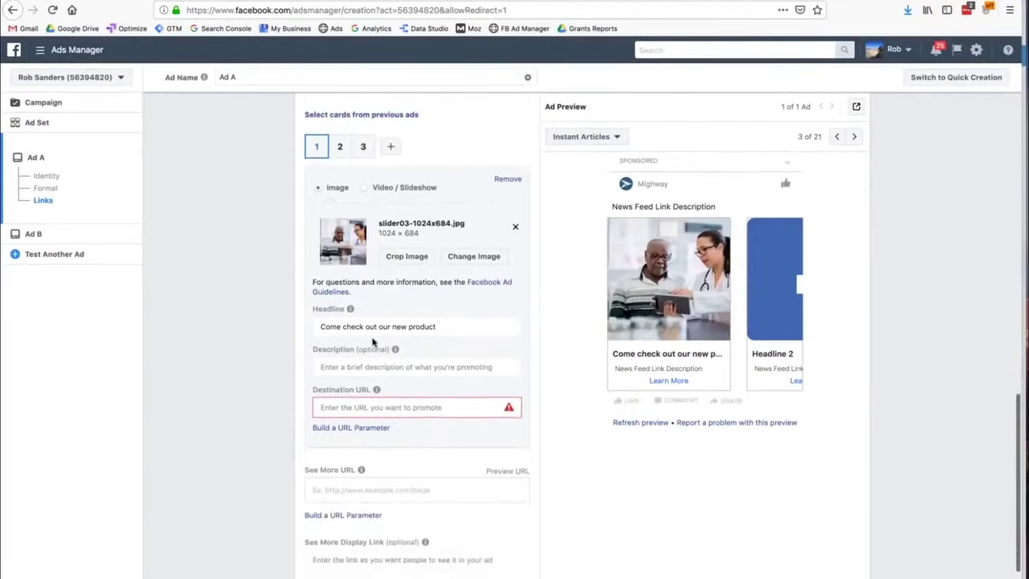
click(372, 388)
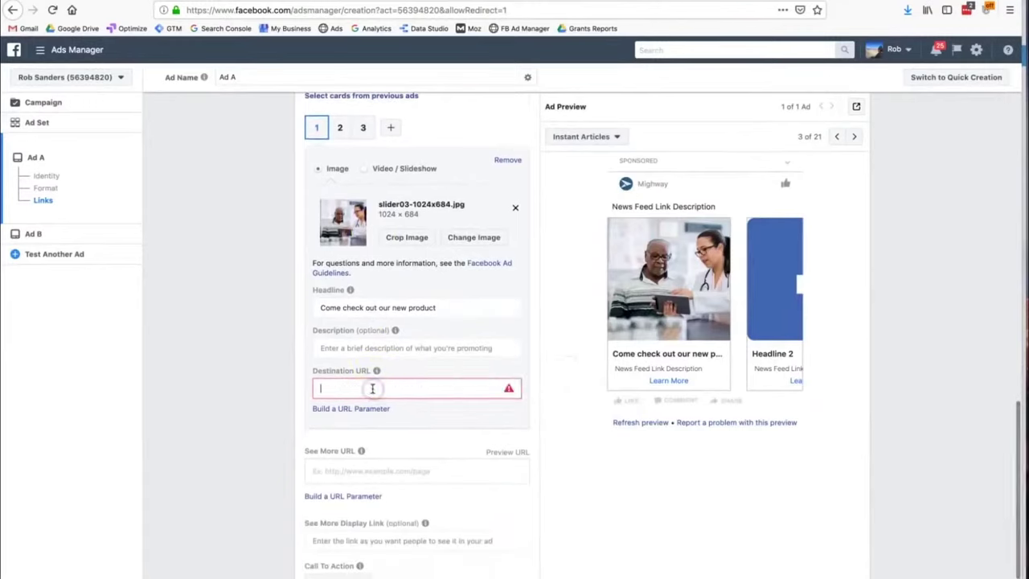
click(587, 136)
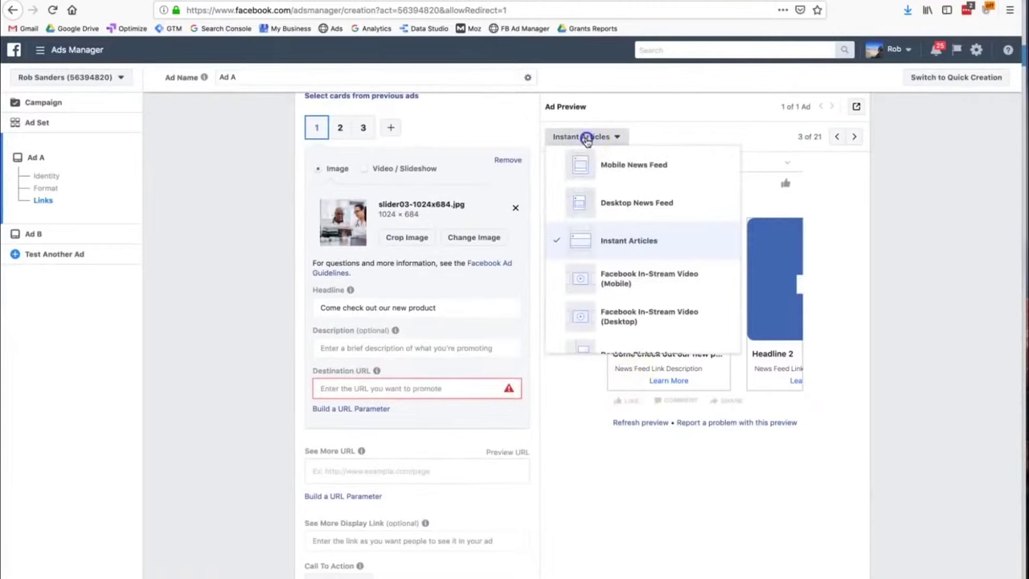
click(586, 138)
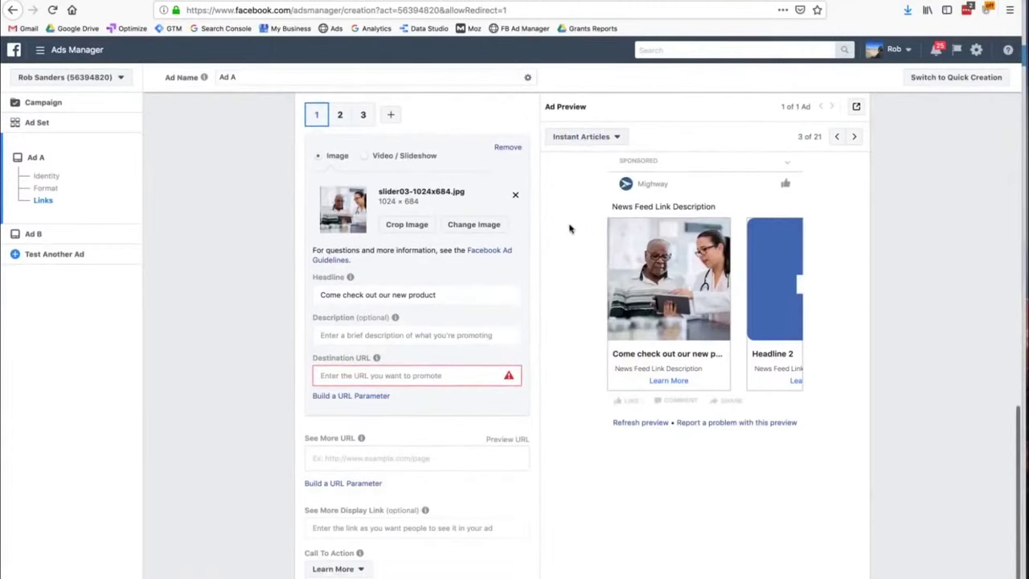
scroll(570, 228, down, 1)
scroll(623, 376, down, 1)
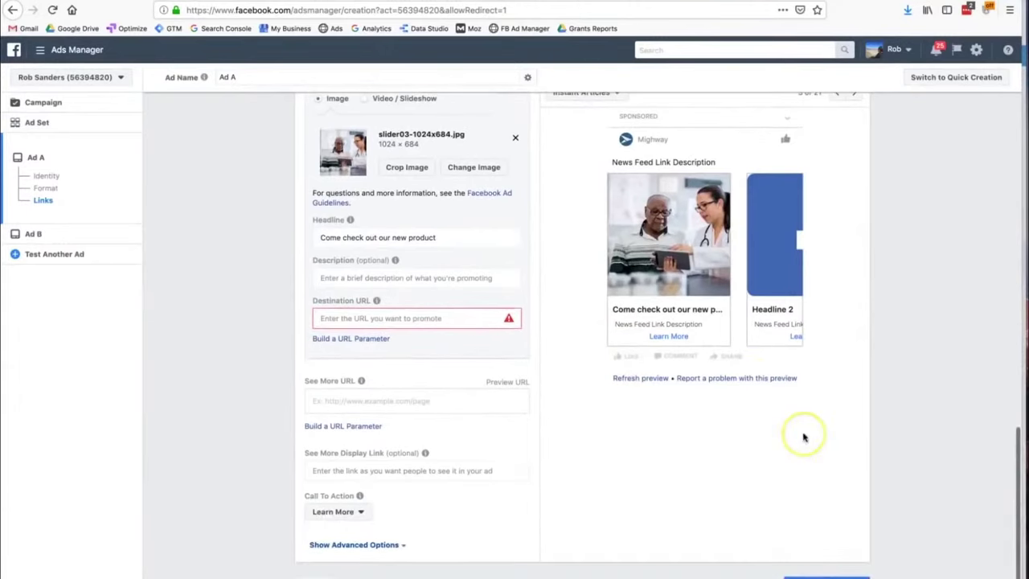
click(837, 572)
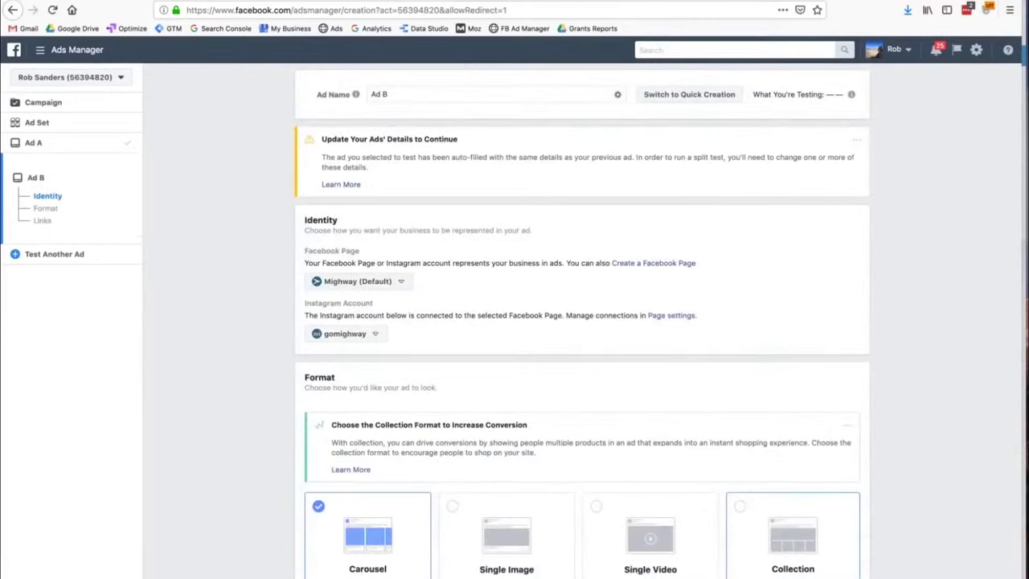
Step: Examine Ad B's identity, ad format options, and the first carousel card's image, headline and destination URL
scroll(756, 366, down, 2)
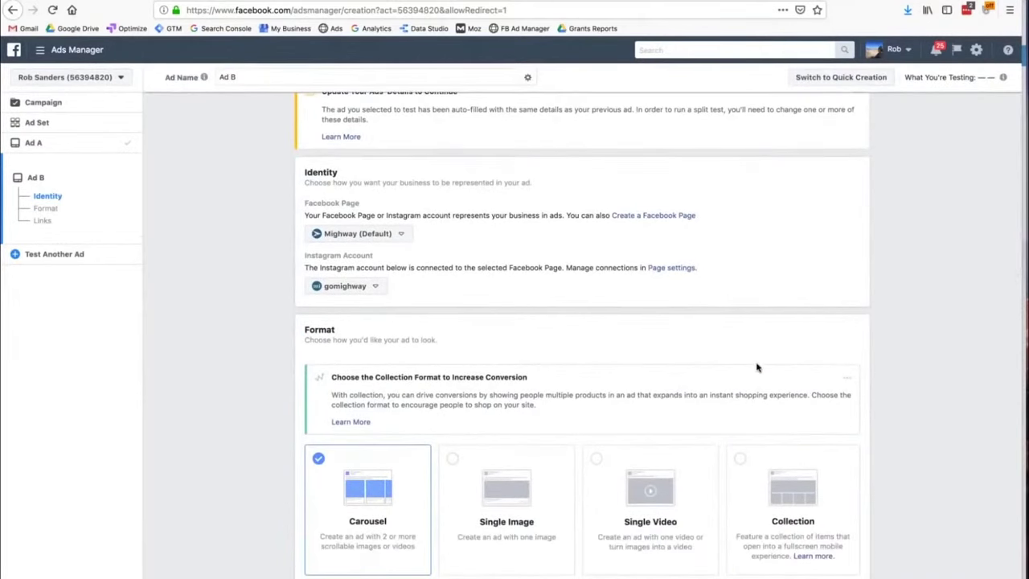
scroll(756, 367, down, 5)
scroll(756, 367, up, 1)
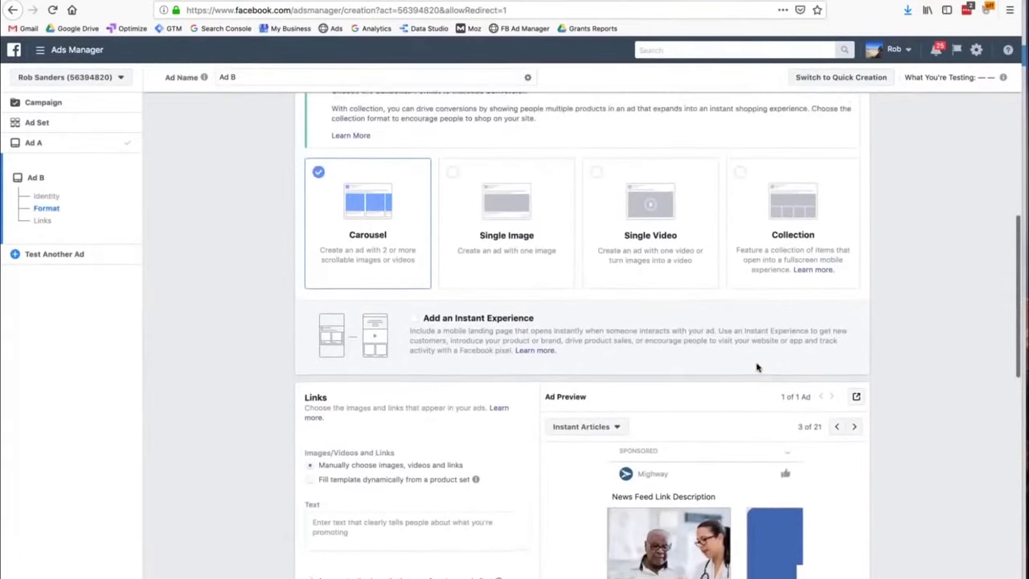
scroll(755, 368, up, 1)
click(399, 237)
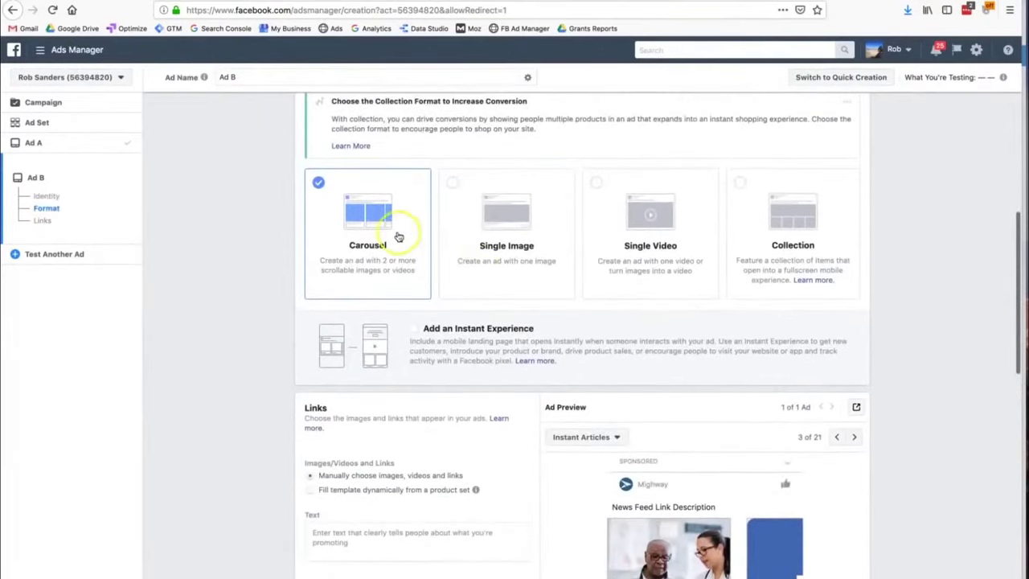
scroll(406, 236, up, 1)
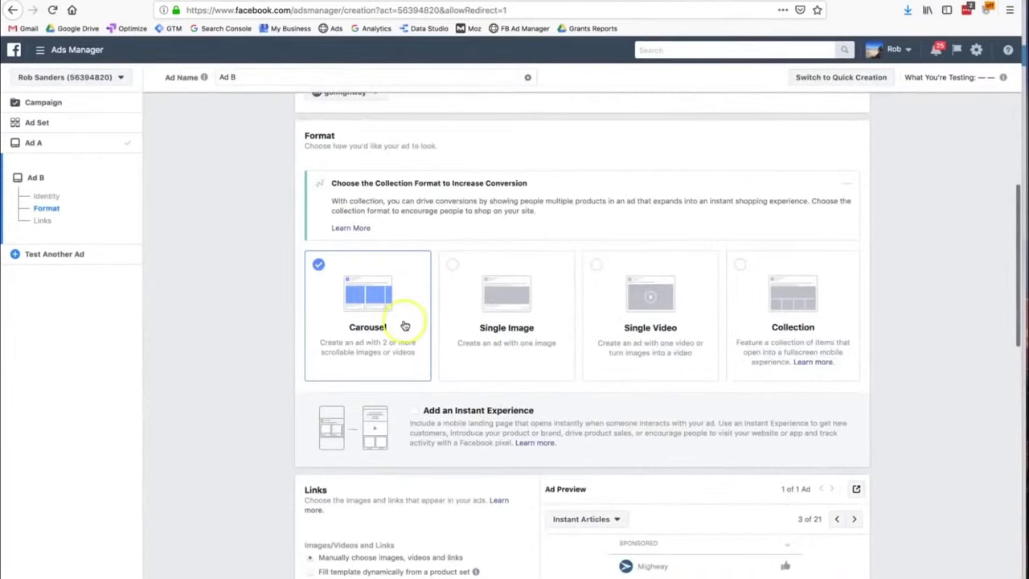
scroll(405, 325, down, 7)
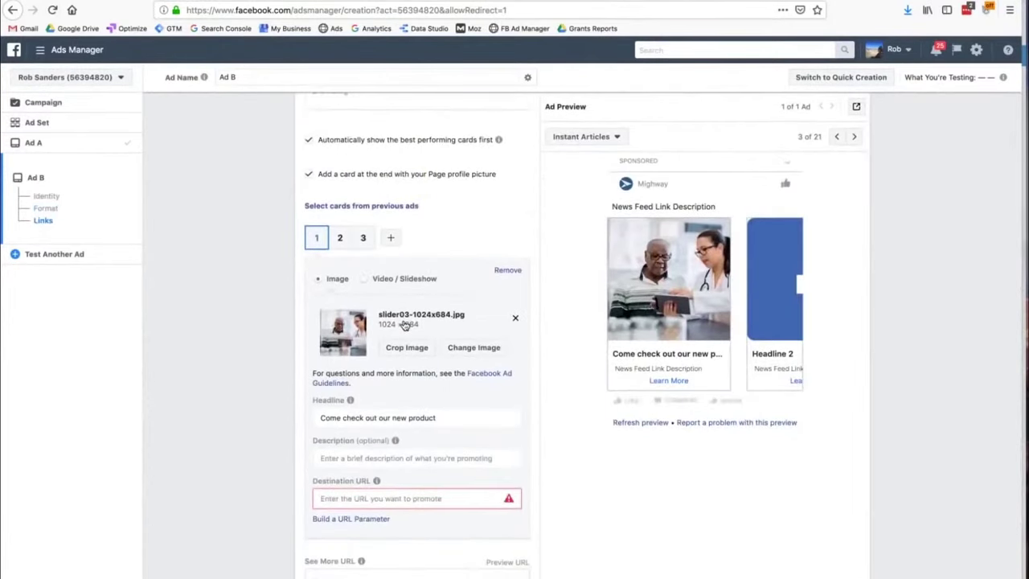
scroll(406, 324, down, 1)
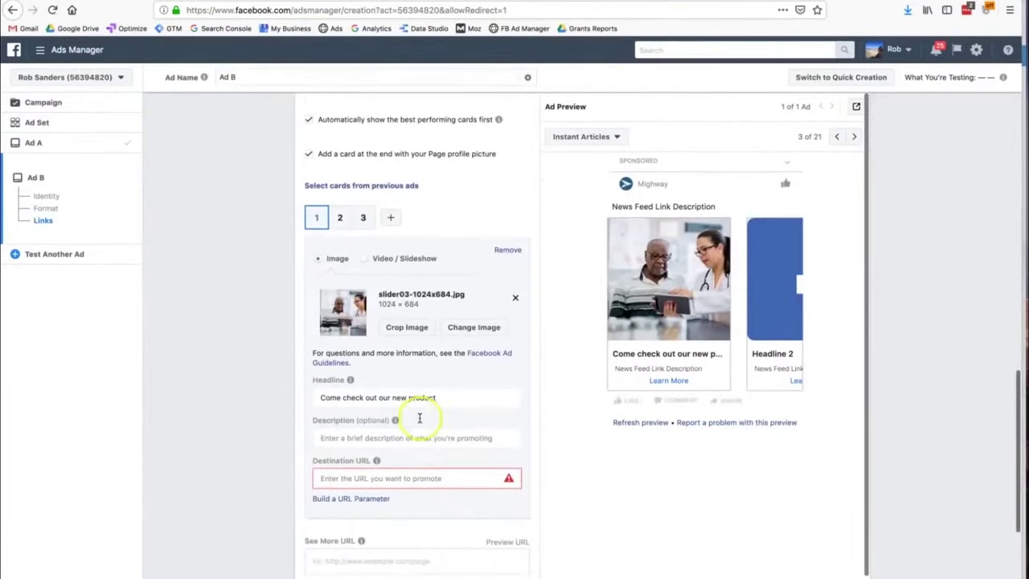
triple_click(382, 399)
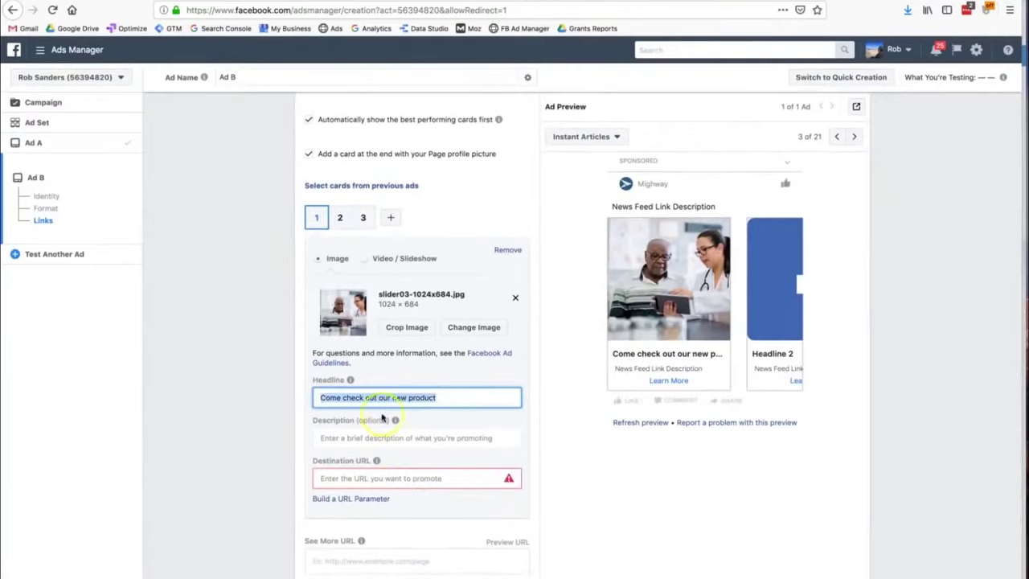
click(386, 474)
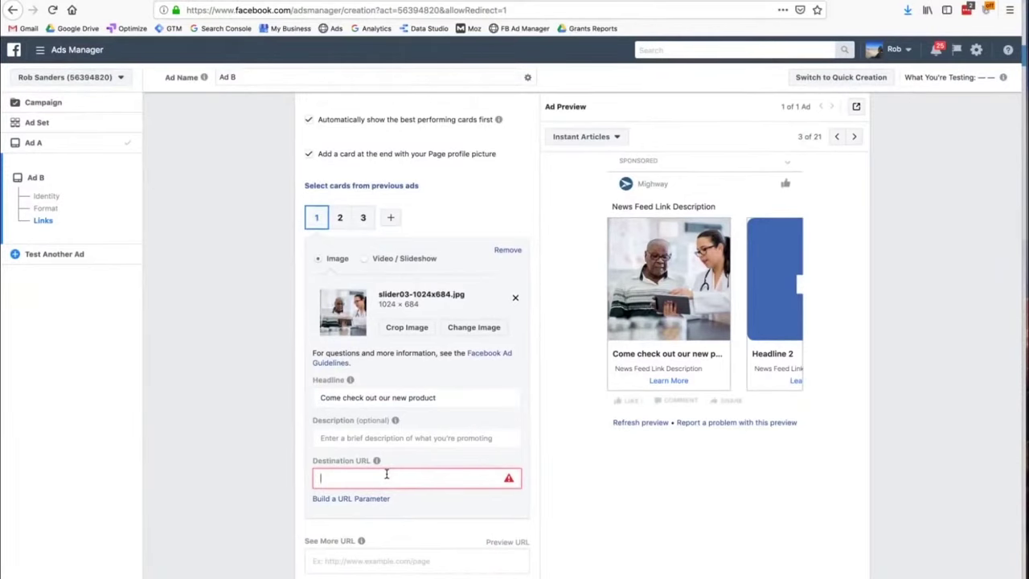
Step: Try to confirm the split-test ads and review the errors listed for Ad B
scroll(386, 474, down, 5)
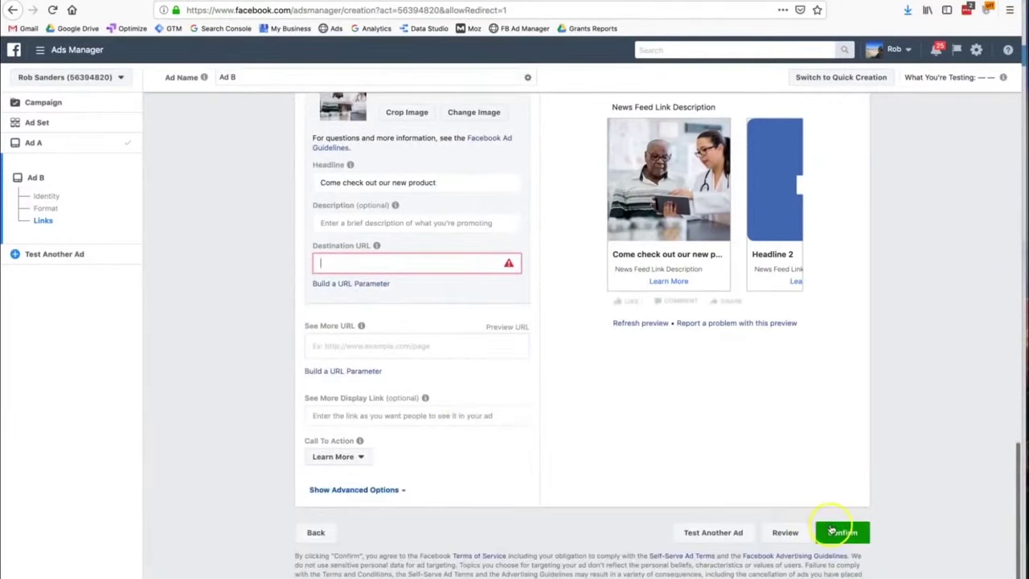
click(834, 532)
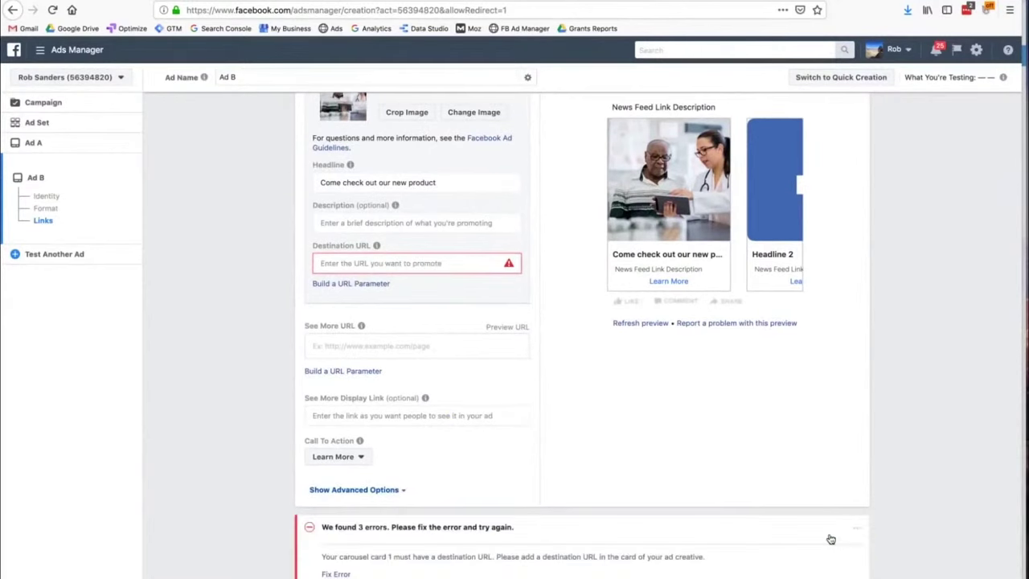
scroll(831, 540, down, 4)
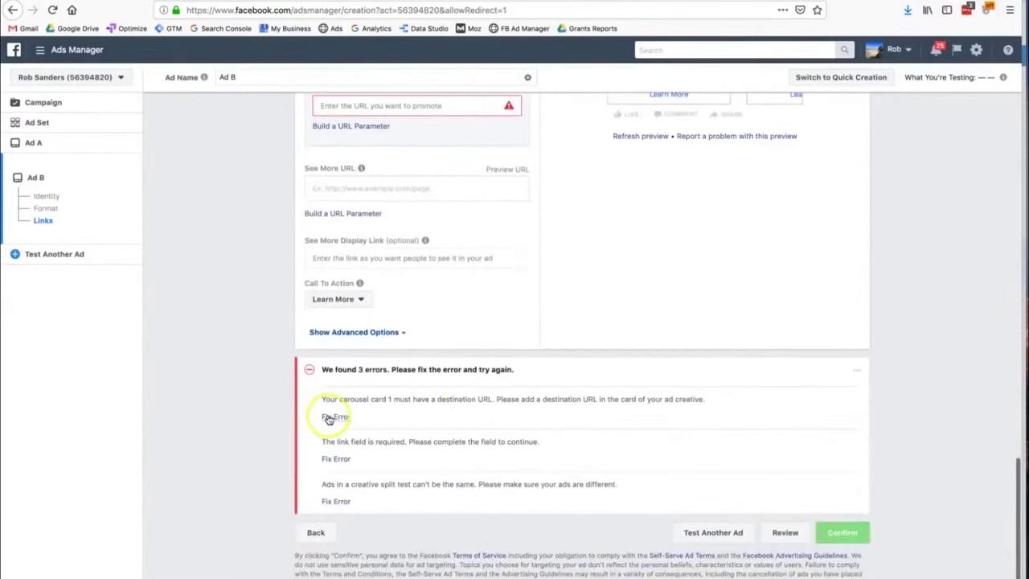
click(353, 416)
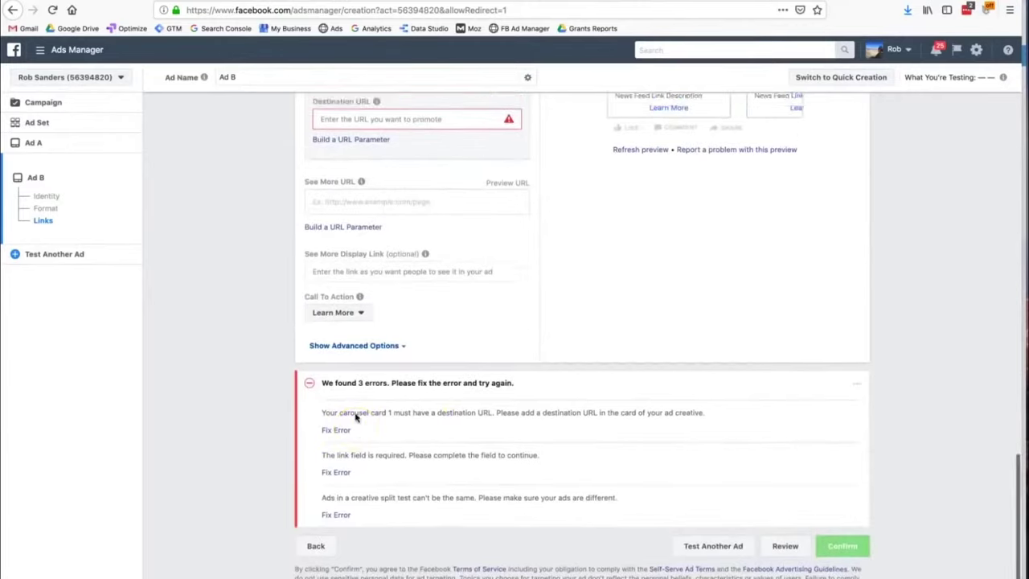
scroll(358, 418, up, 4)
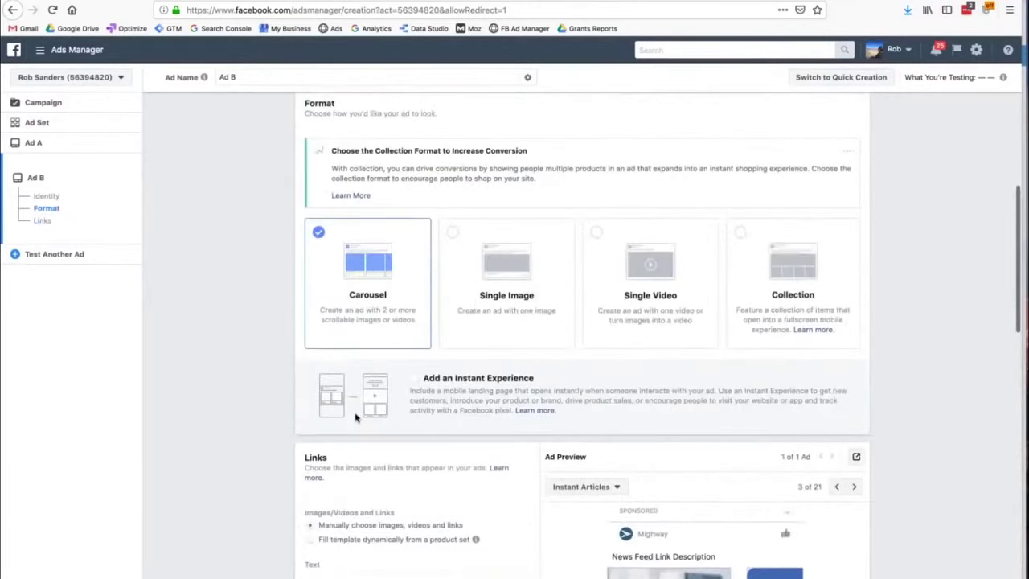
scroll(356, 416, down, 10)
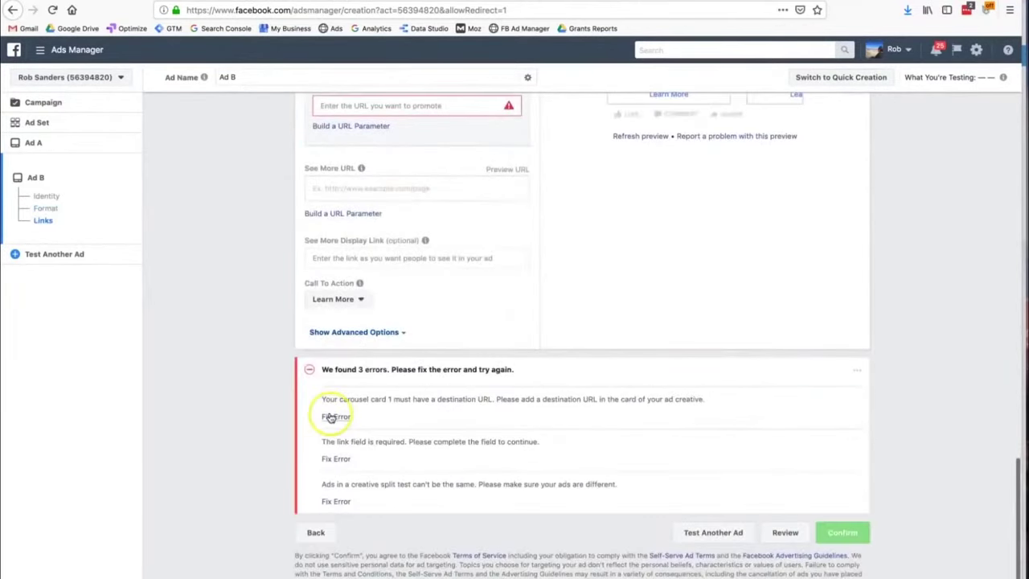
drag(367, 398, 397, 475)
scroll(398, 480, up, 9)
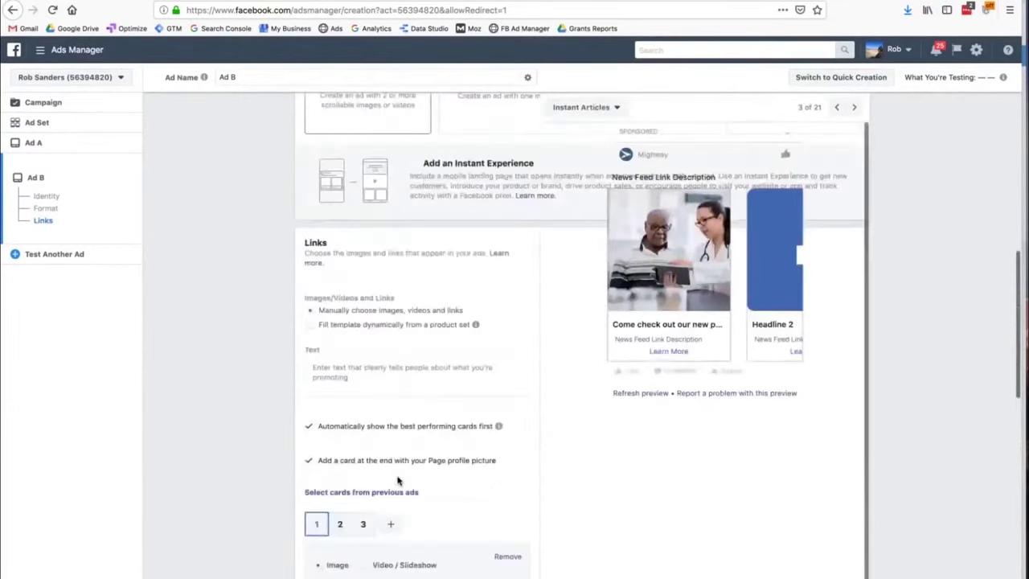
Step: Change Ad B's format from Carousel to Single Image
scroll(397, 480, up, 6)
scroll(397, 477, down, 1)
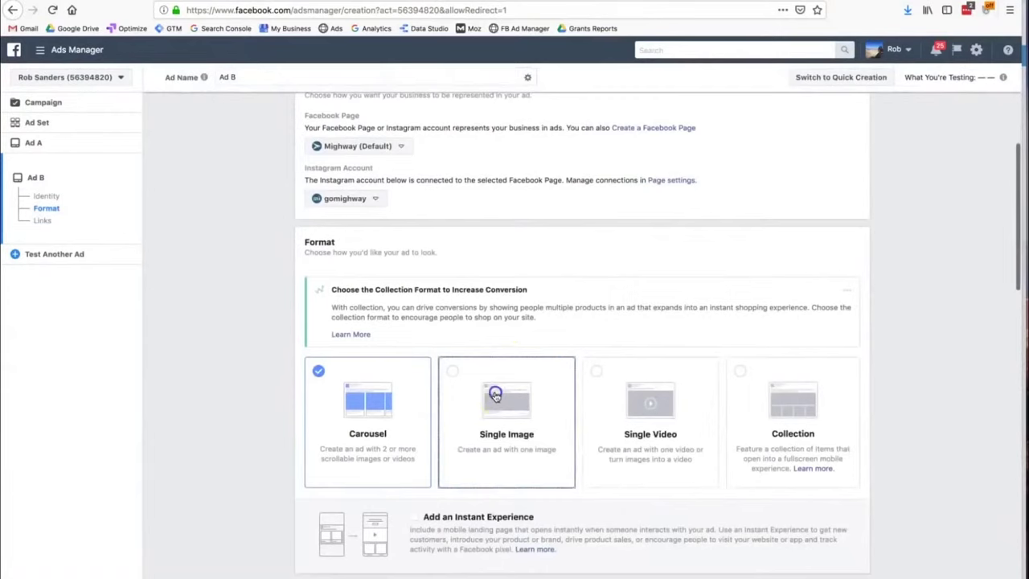
click(495, 395)
Step: Choose the account library's 1024 × 455 your-cancer-1 image of the elderly couple as Ad B's image
scroll(496, 397, down, 5)
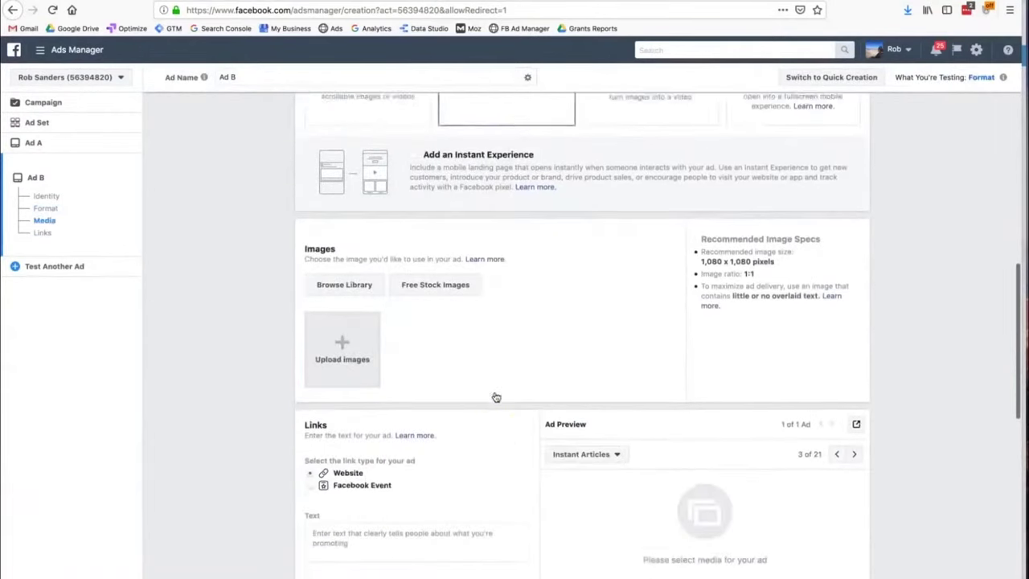
scroll(496, 397, down, 1)
click(359, 311)
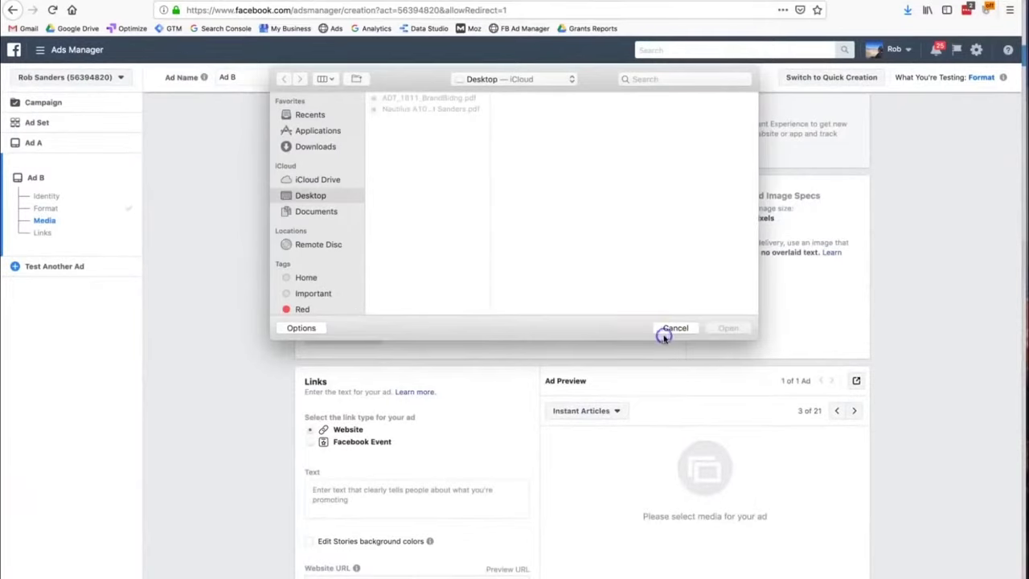
click(664, 333)
click(356, 242)
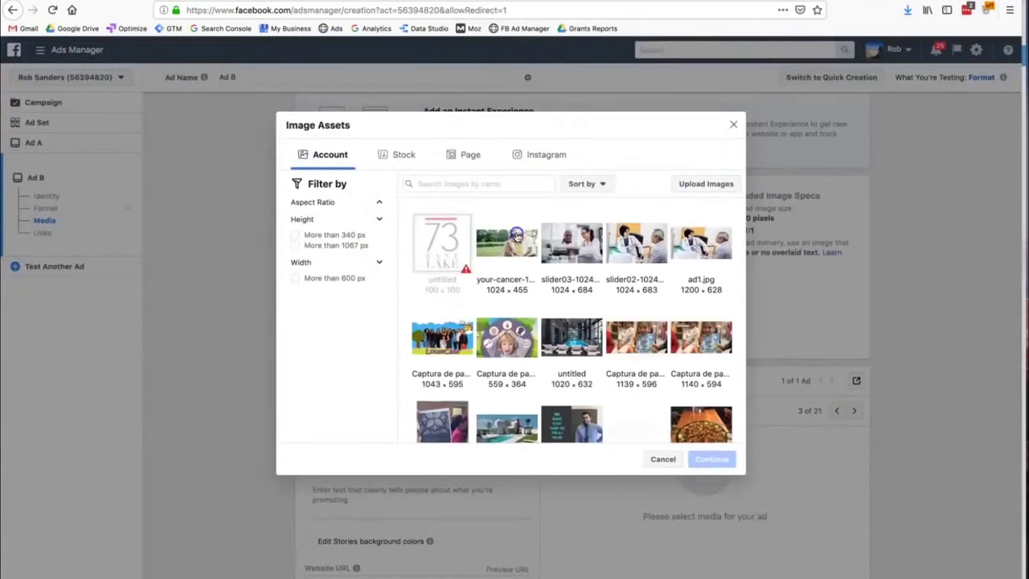
click(517, 236)
click(712, 496)
scroll(594, 361, down, 5)
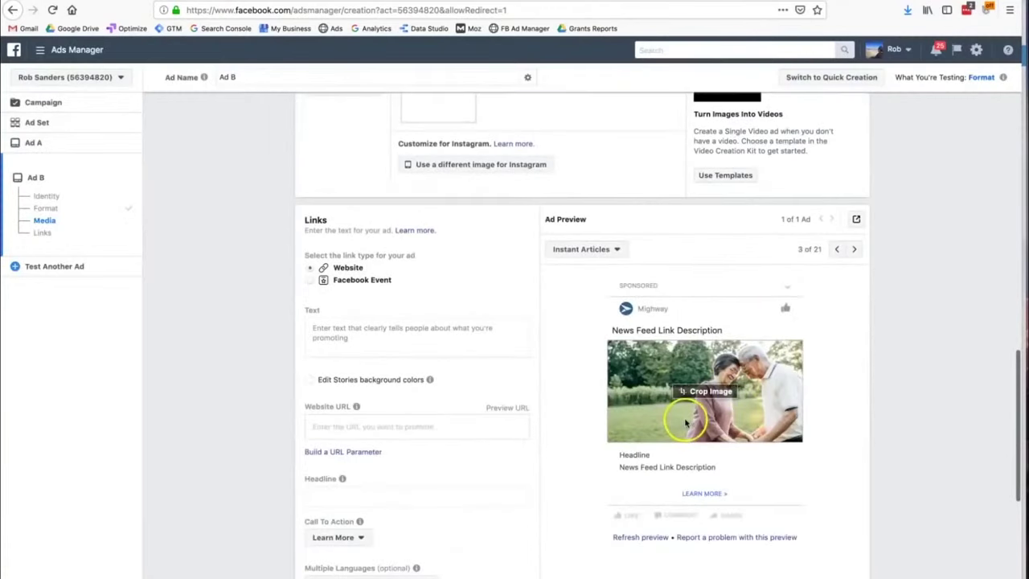
click(361, 340)
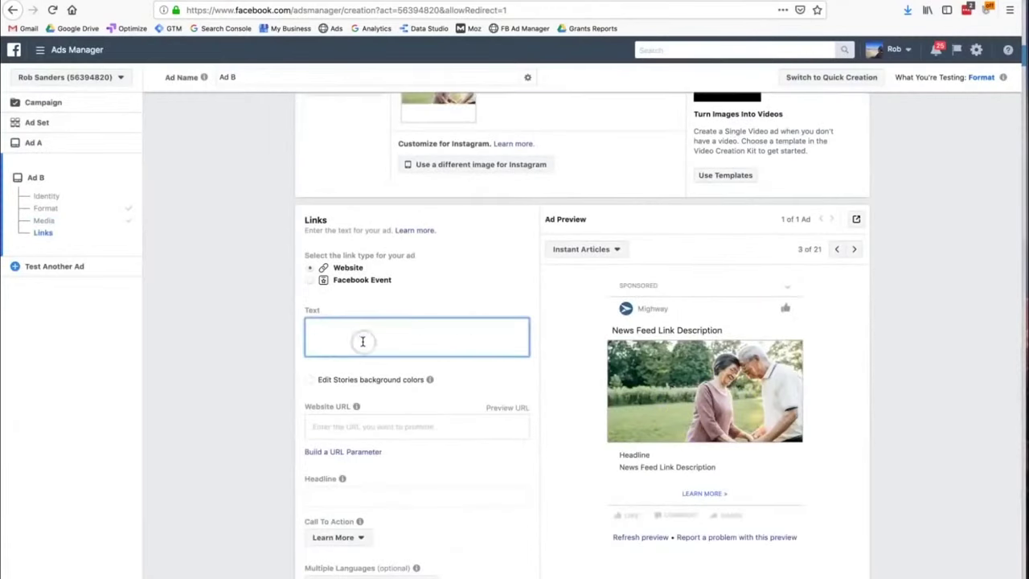
click(375, 432)
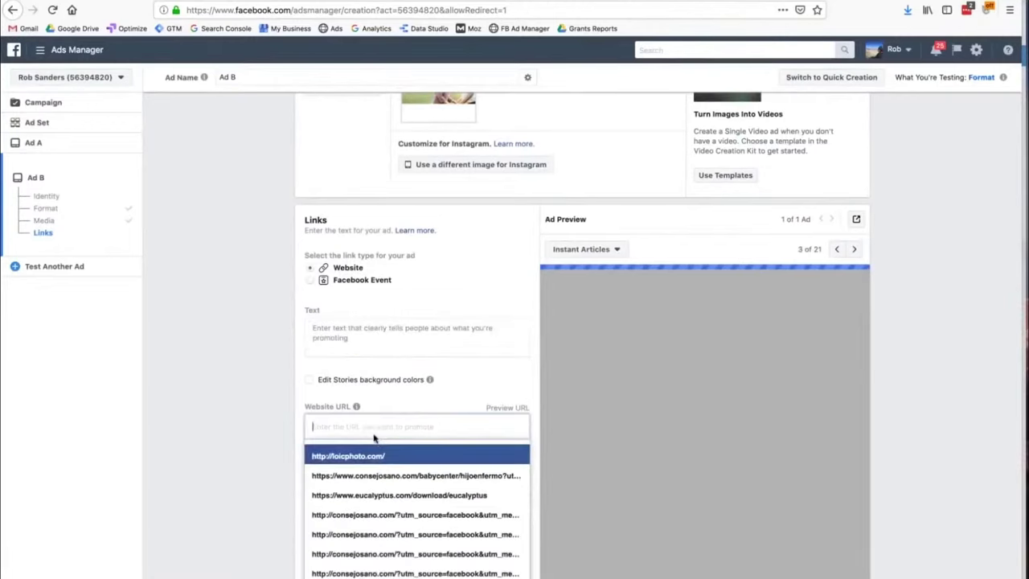
click(338, 455)
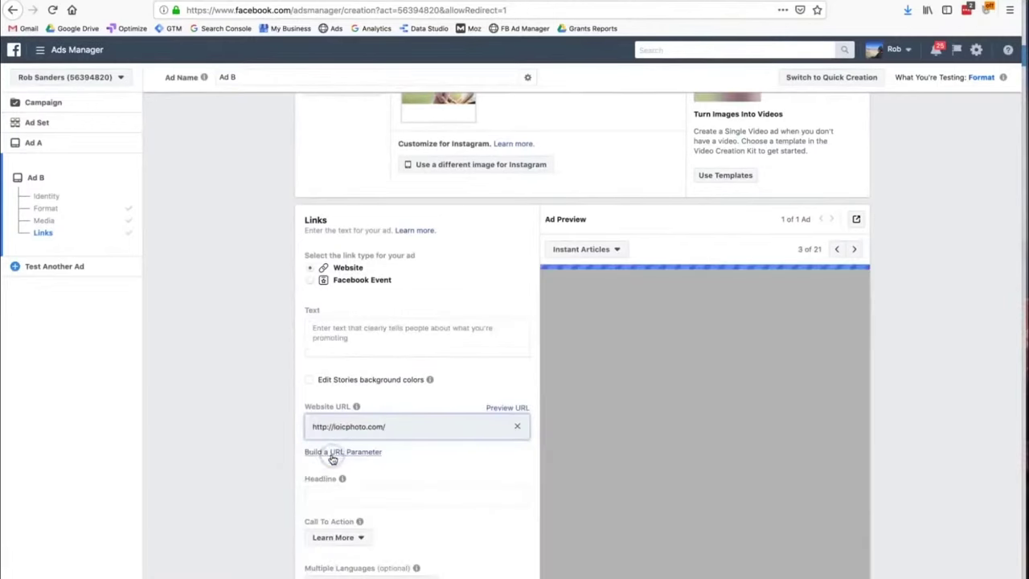
Step: Enter the headline "Check out our product" for Ad B and set its call to action to Contact Us
click(334, 496)
text(Check out our product)
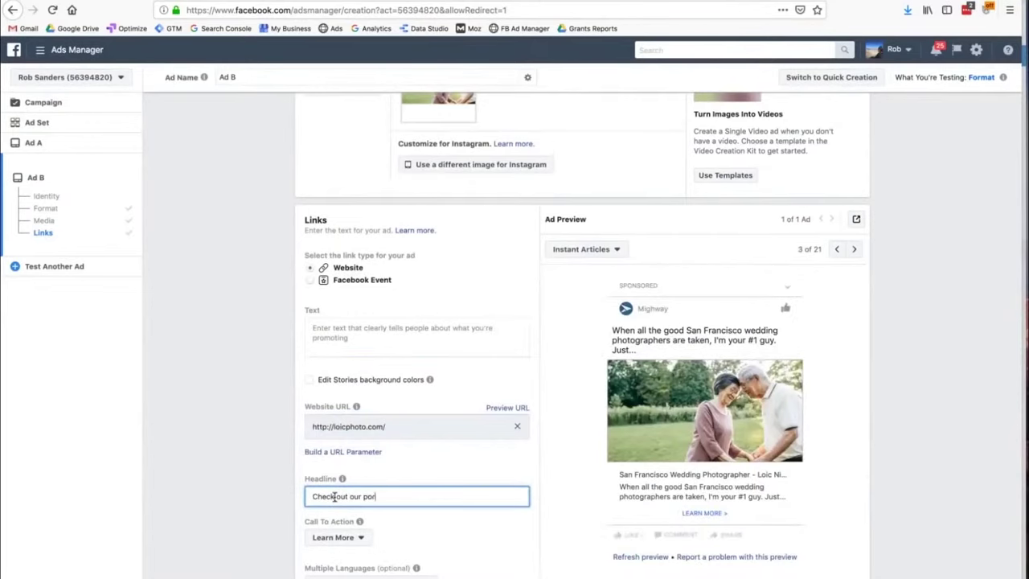
scroll(334, 499, down, 2)
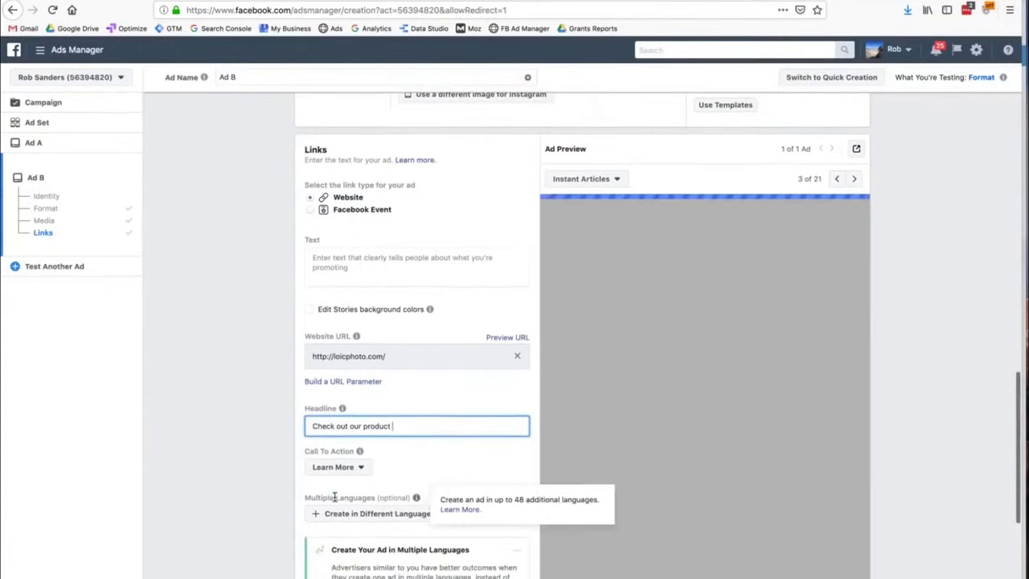
scroll(336, 482, down, 1)
click(338, 429)
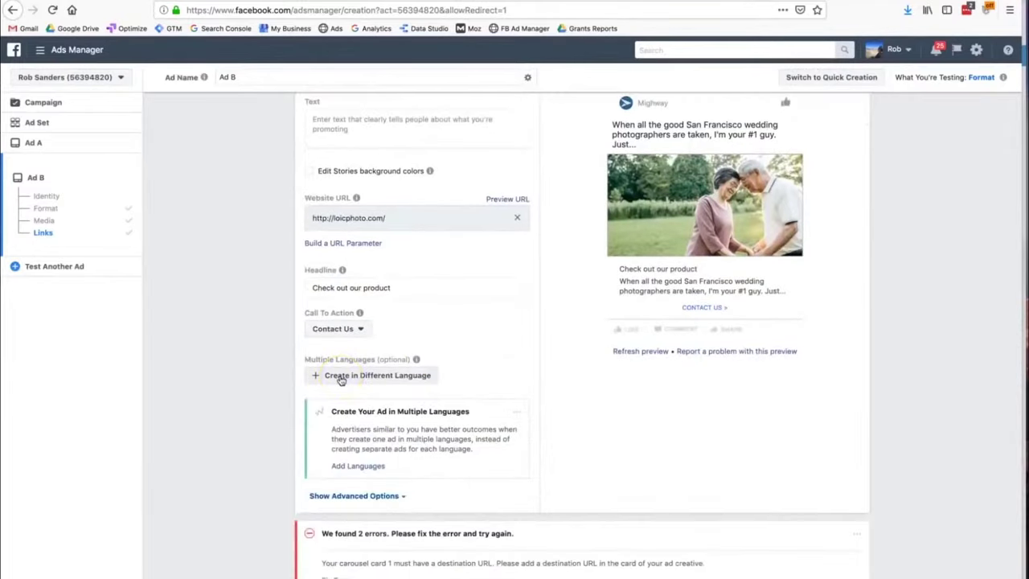
Step: Look over Ad B's settings, review and try to confirm the split-test campaign, and go to the ad with errors
scroll(342, 378, down, 3)
scroll(340, 378, up, 10)
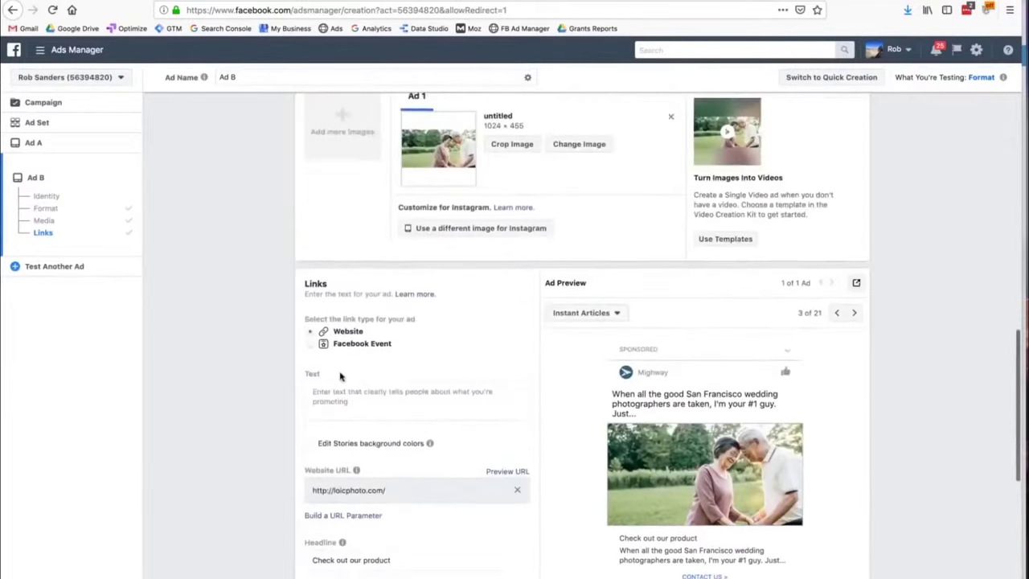
scroll(340, 376, up, 10)
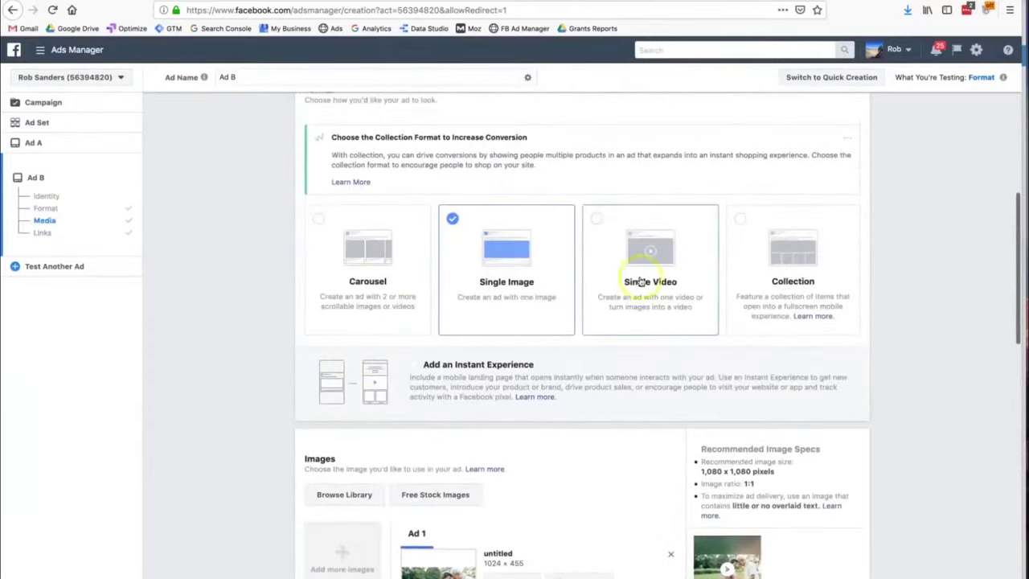
scroll(639, 285, down, 15)
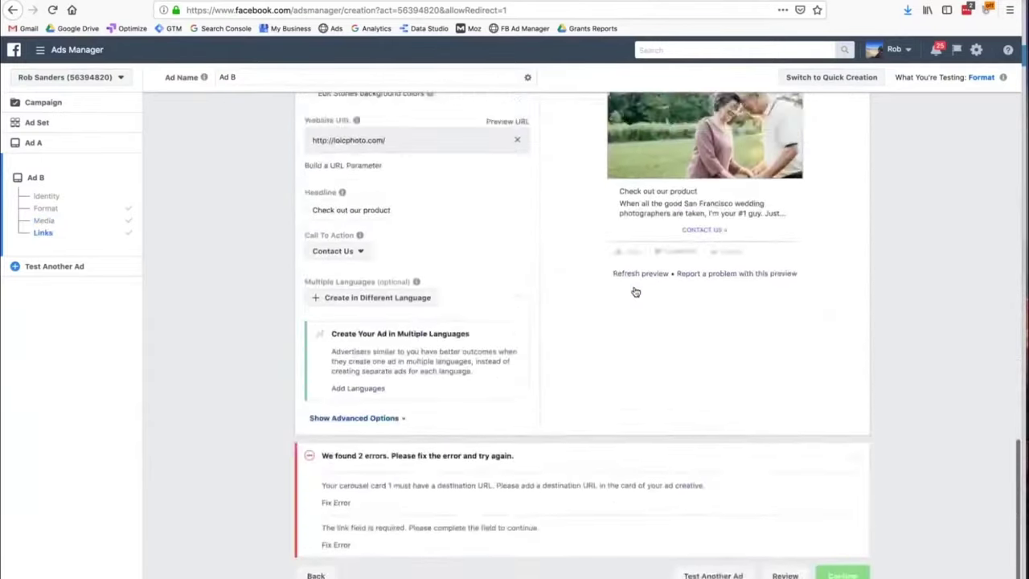
scroll(635, 292, up, 12)
scroll(635, 292, down, 13)
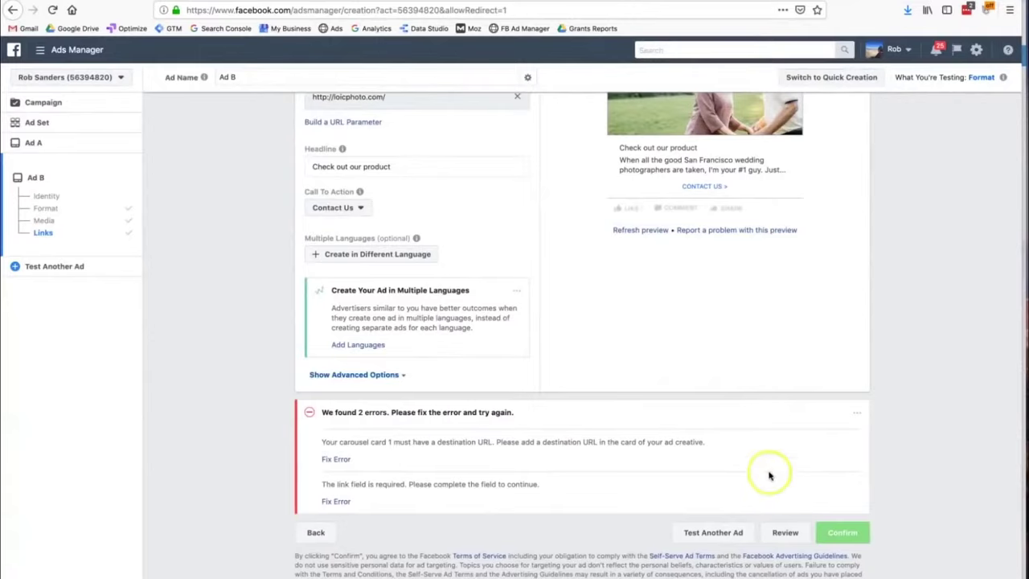
click(784, 533)
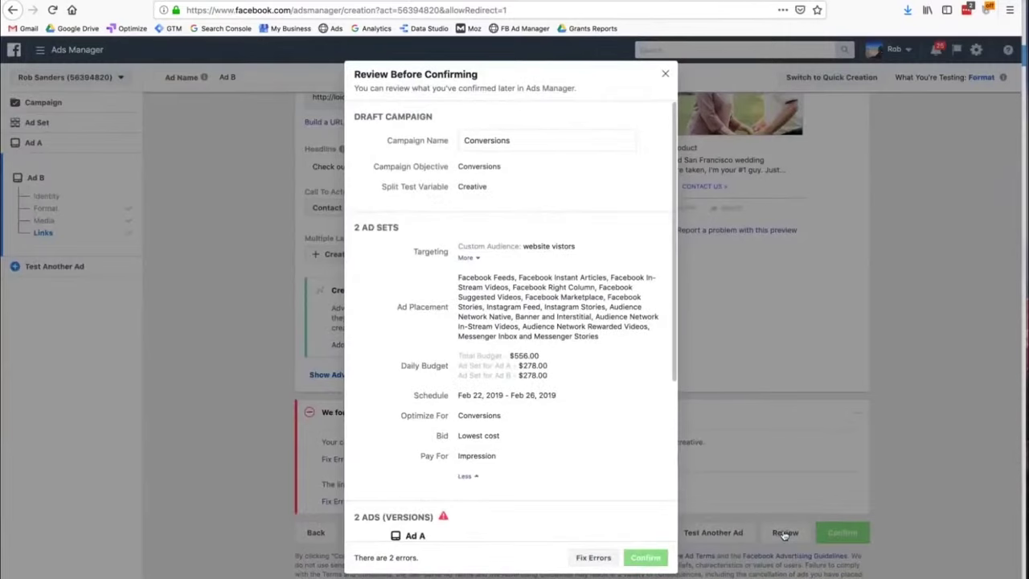
click(634, 557)
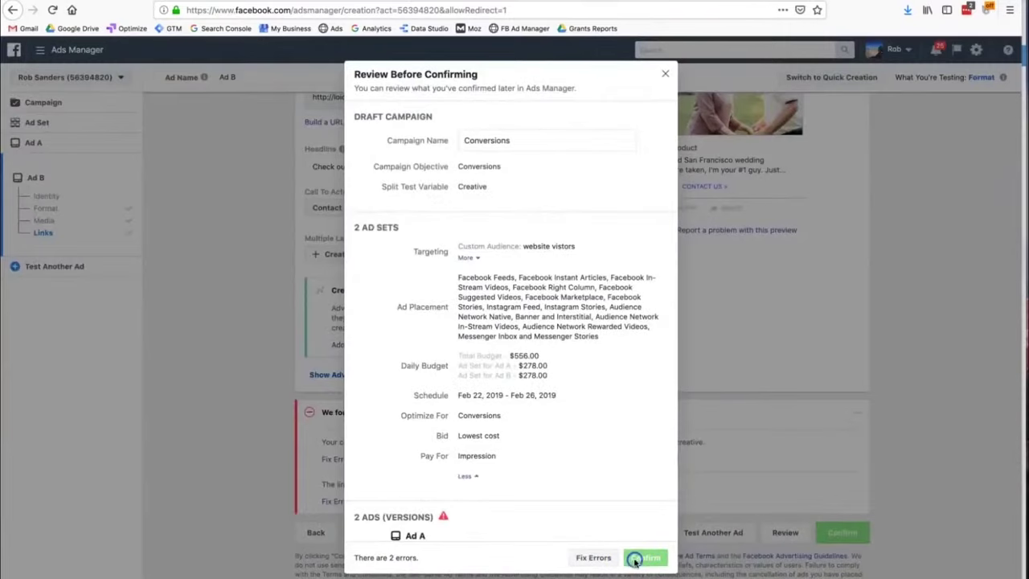
click(593, 557)
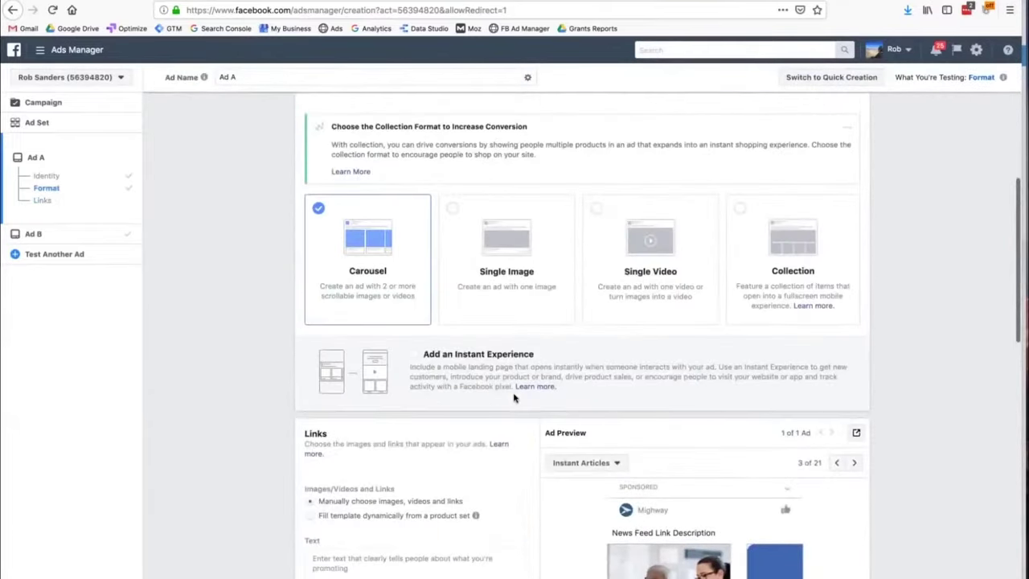
Step: Change Ad A's format to Single Image and choose the 1024 × 683 slider02 image from the account library
click(494, 307)
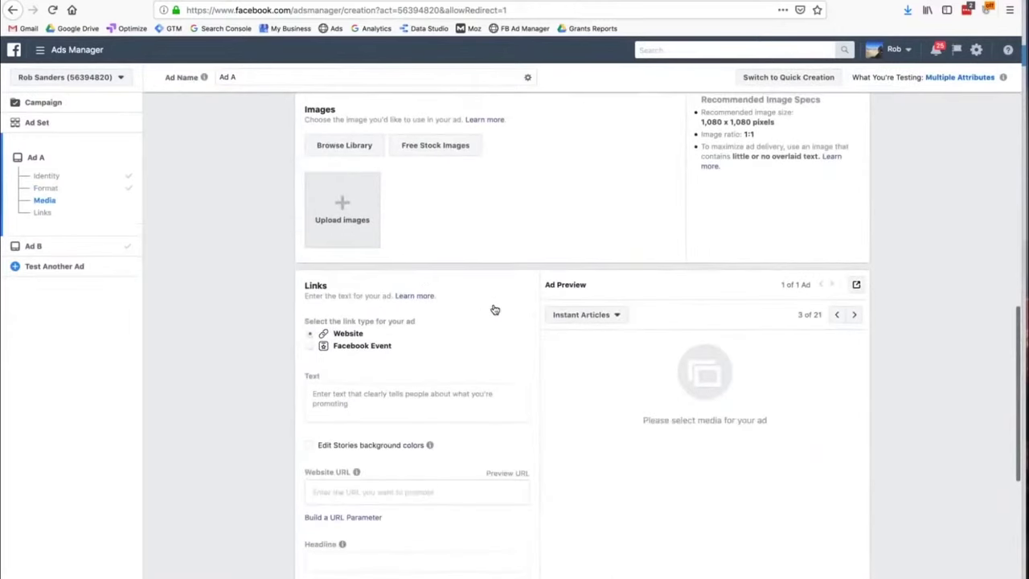
click(358, 145)
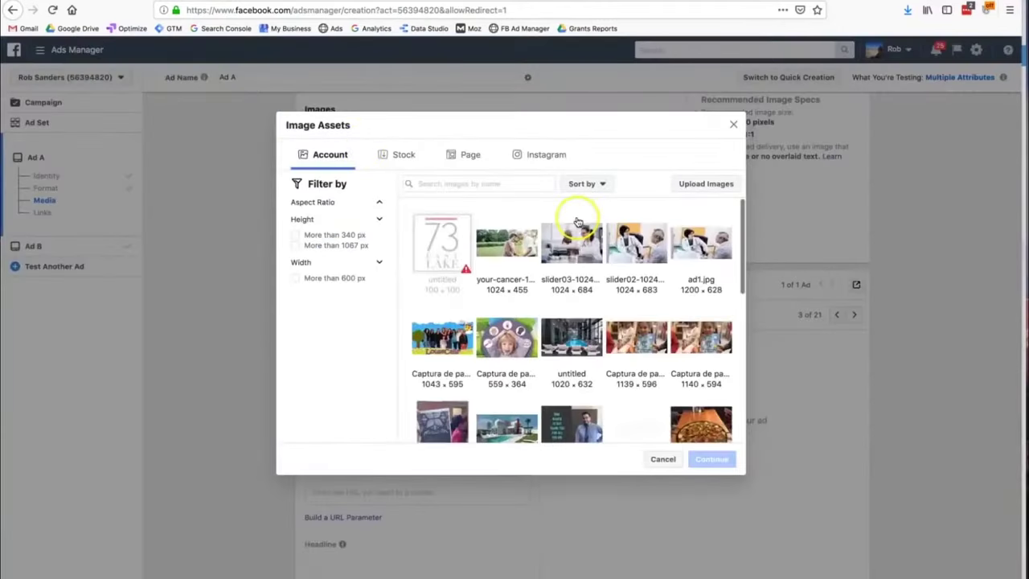
click(642, 246)
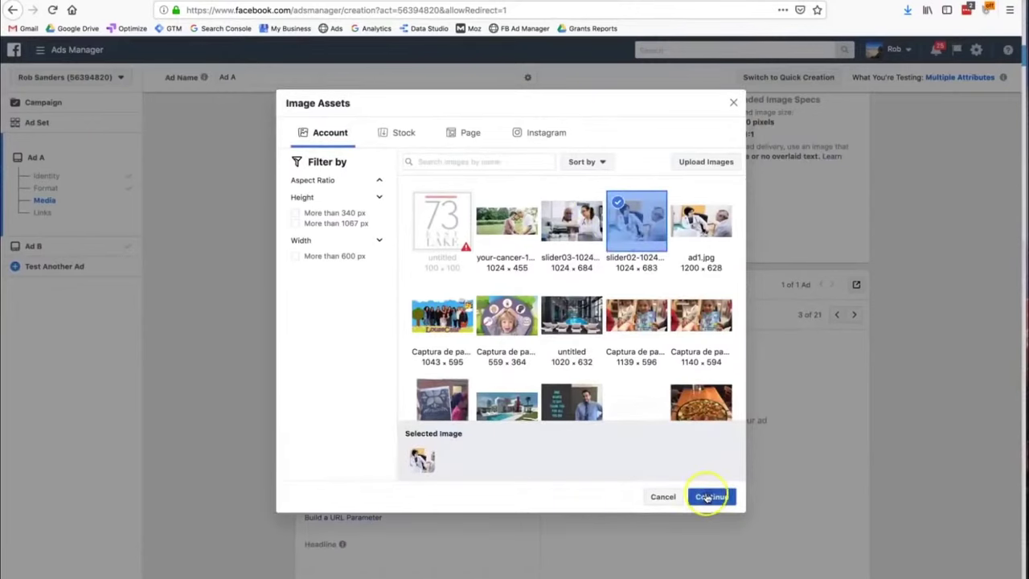
click(710, 497)
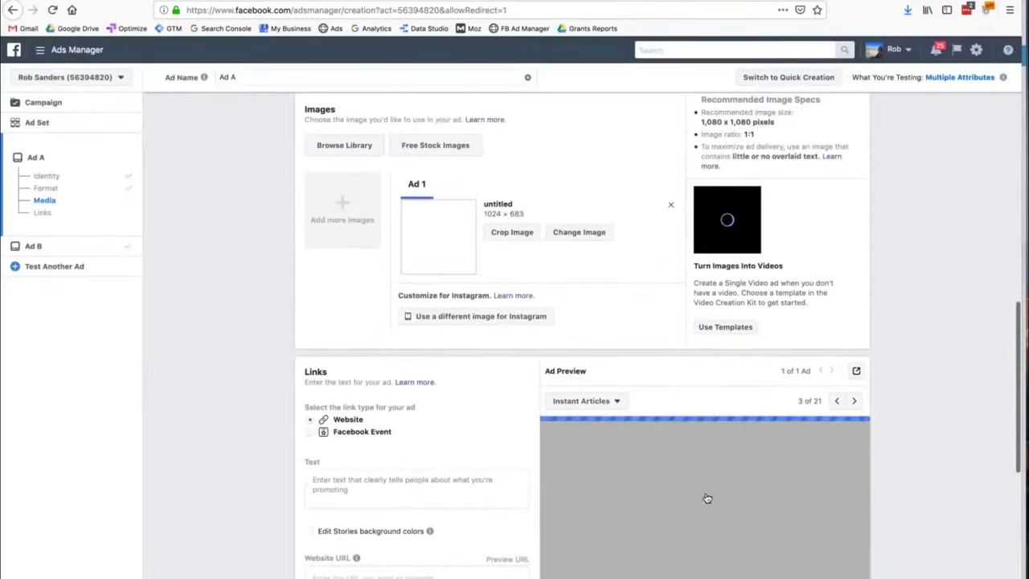
Step: Examine Ad A's image, link fields and preview, and read the error listed below them
scroll(363, 413, down, 3)
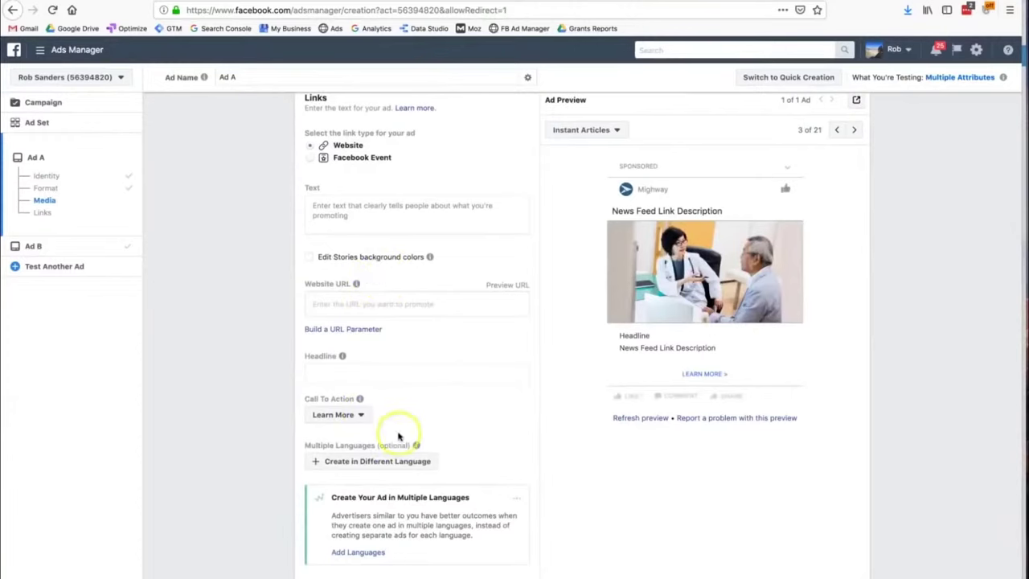
scroll(415, 451, up, 5)
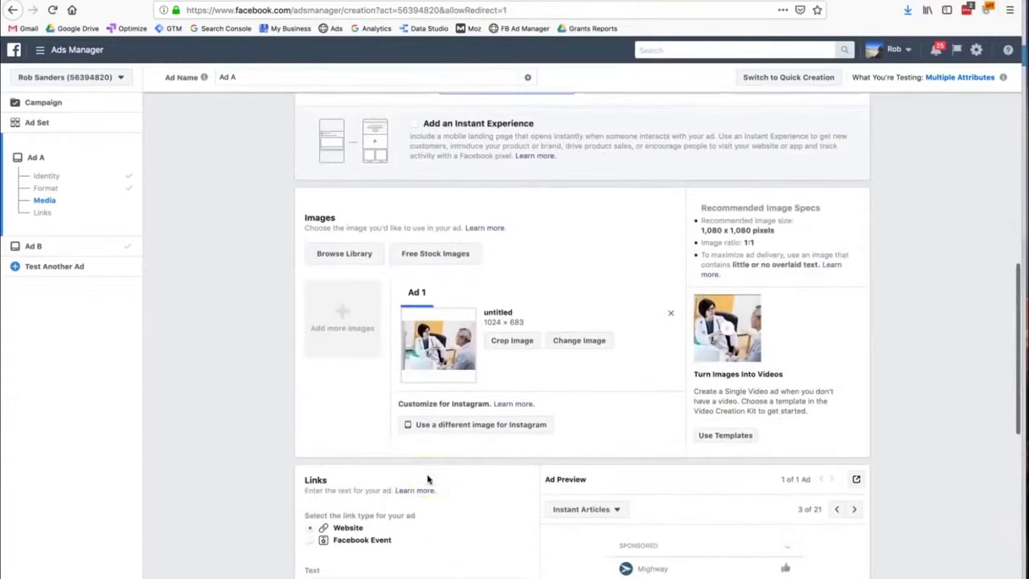
scroll(427, 480, down, 6)
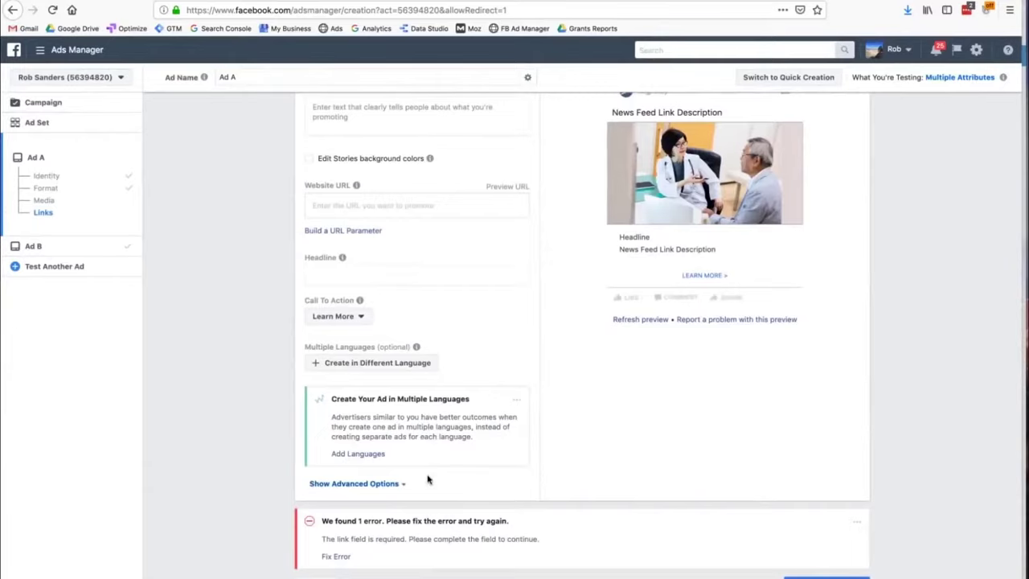
scroll(428, 480, up, 3)
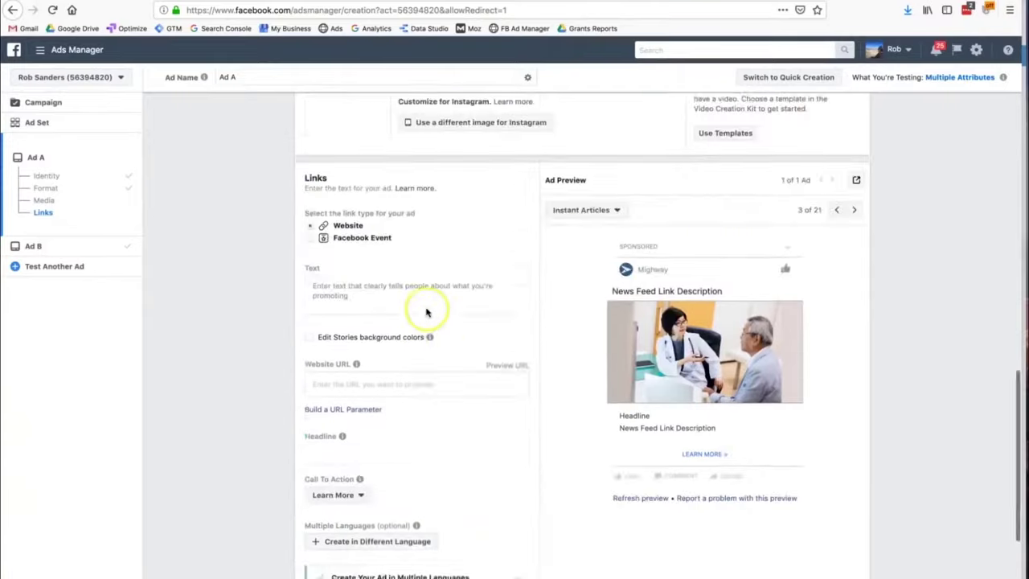
scroll(445, 365, down, 2)
scroll(691, 426, down, 1)
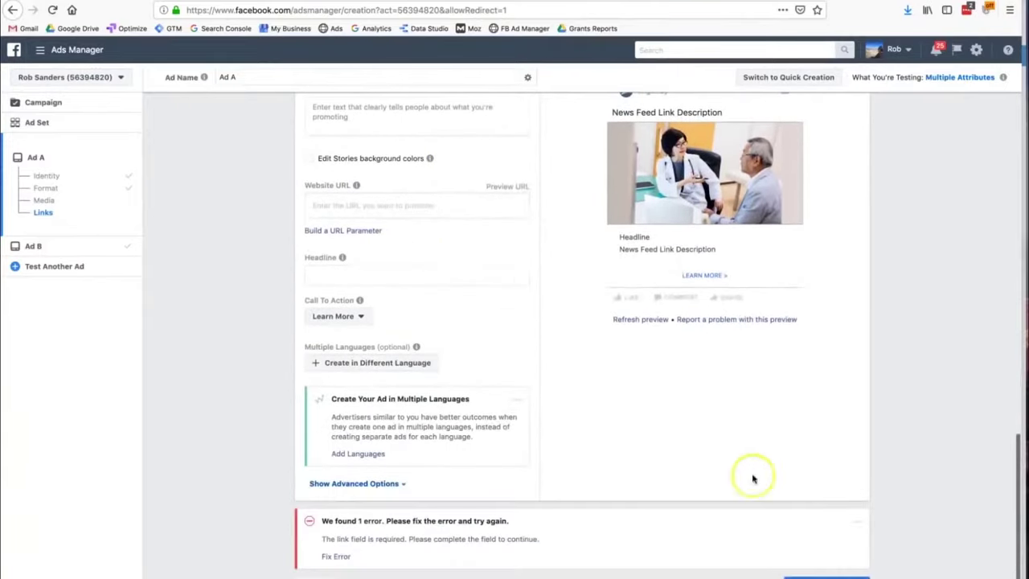
scroll(658, 334, up, 2)
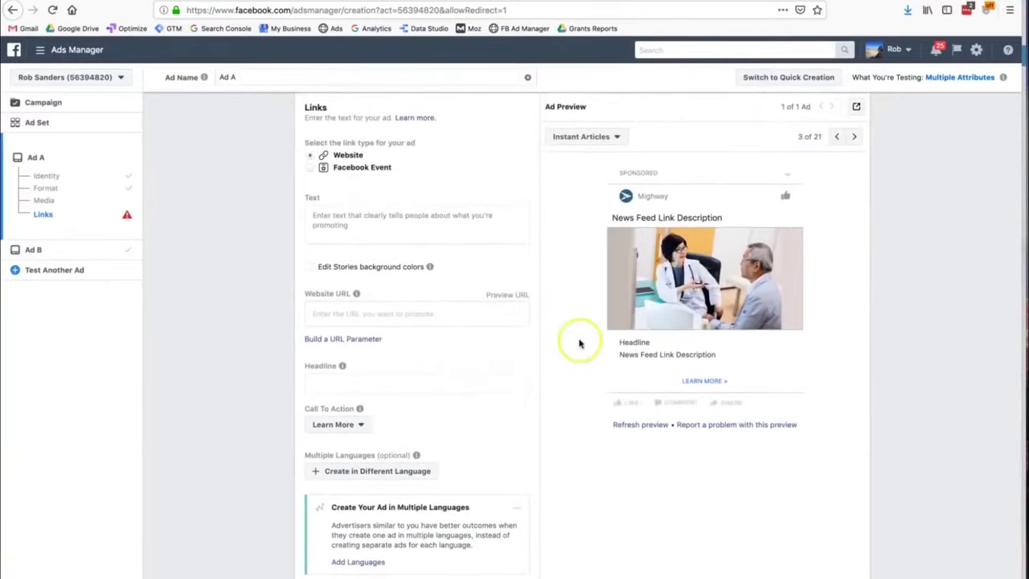
scroll(578, 344, down, 2)
scroll(579, 344, up, 1)
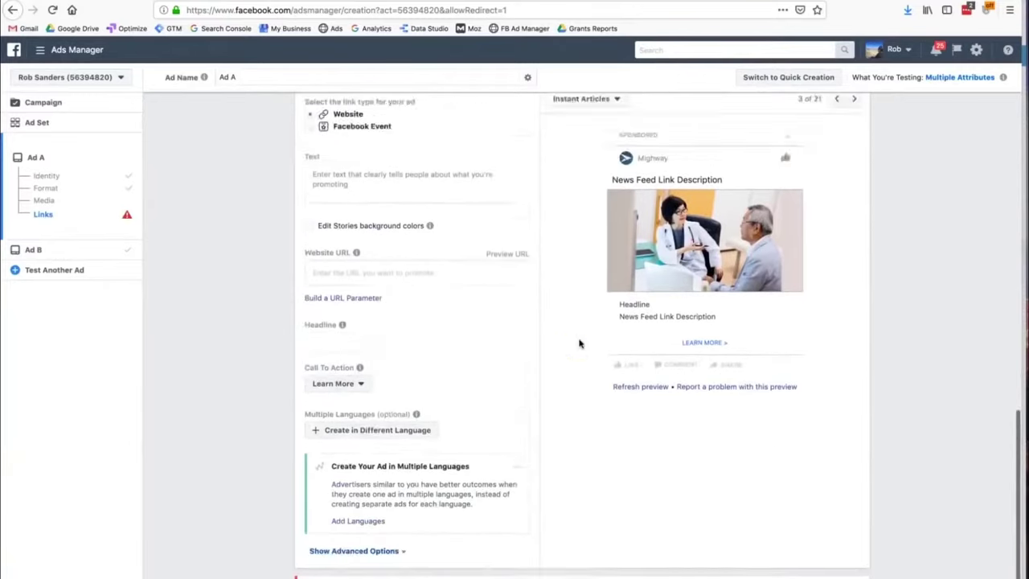
scroll(579, 340, down, 1)
triple_click(424, 539)
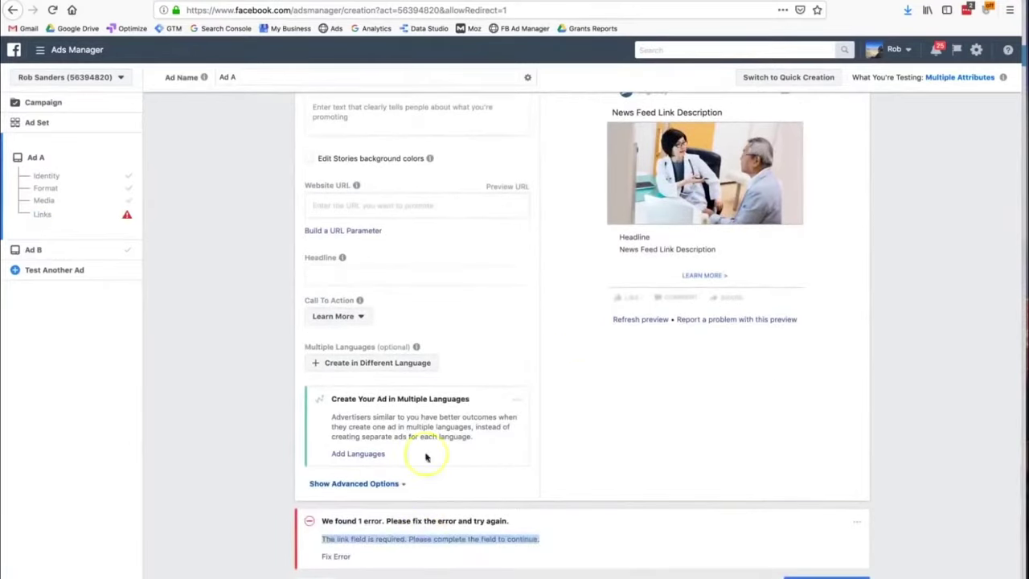
scroll(442, 320, up, 2)
click(435, 333)
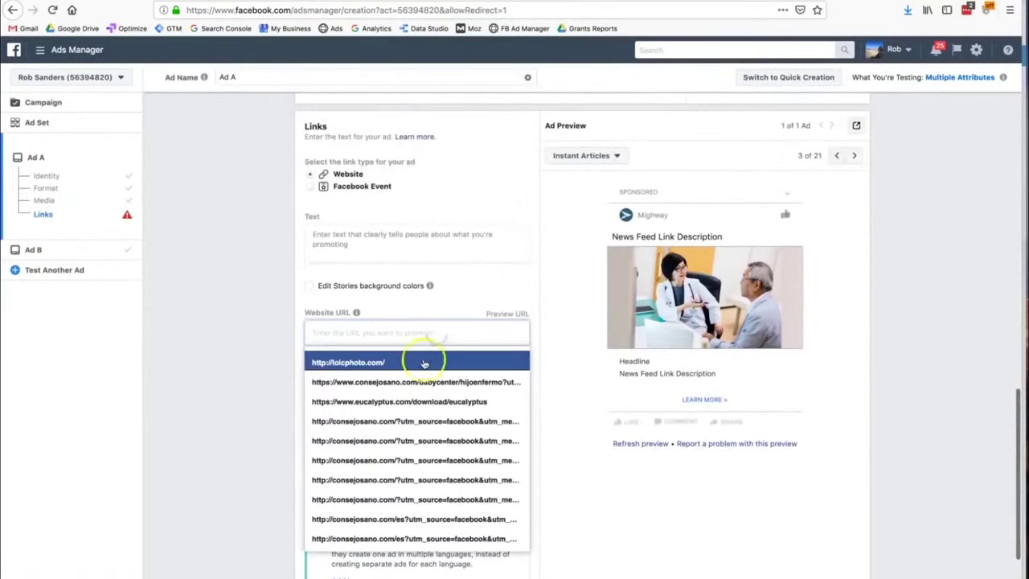
click(423, 363)
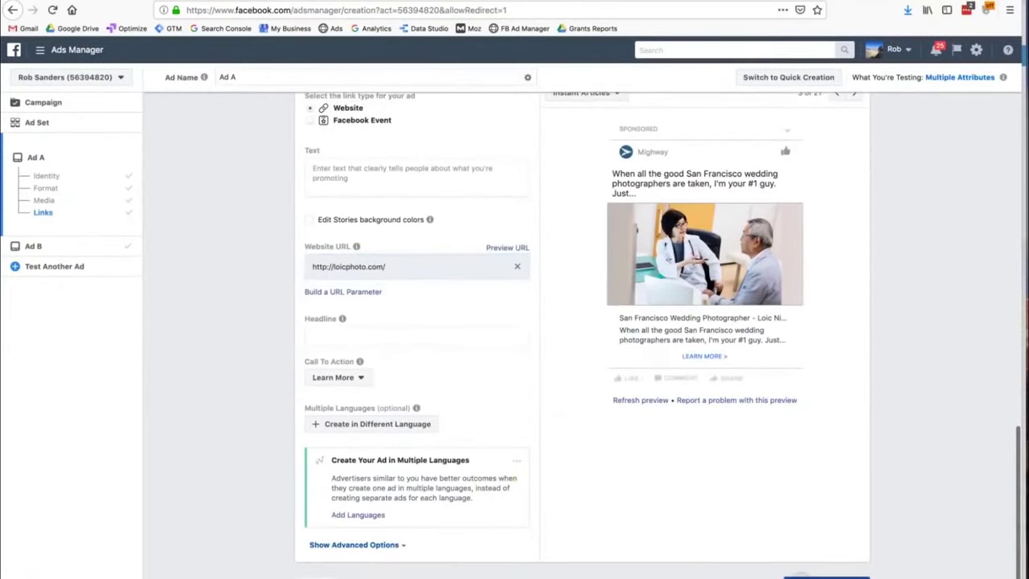
Step: Continue from Ad A to Ad B and check Ad B's links, image and format settings
click(804, 576)
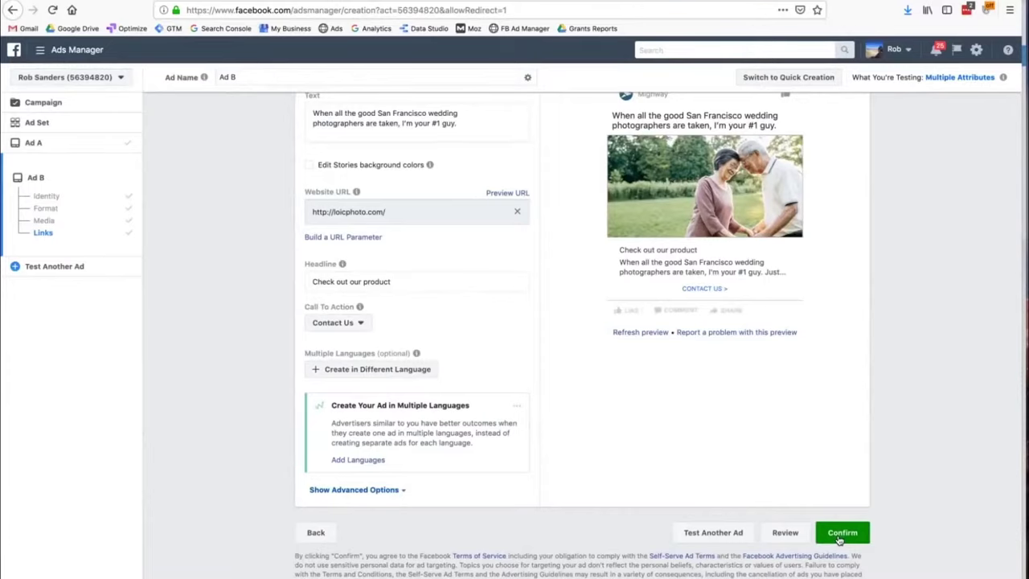
scroll(751, 487, up, 6)
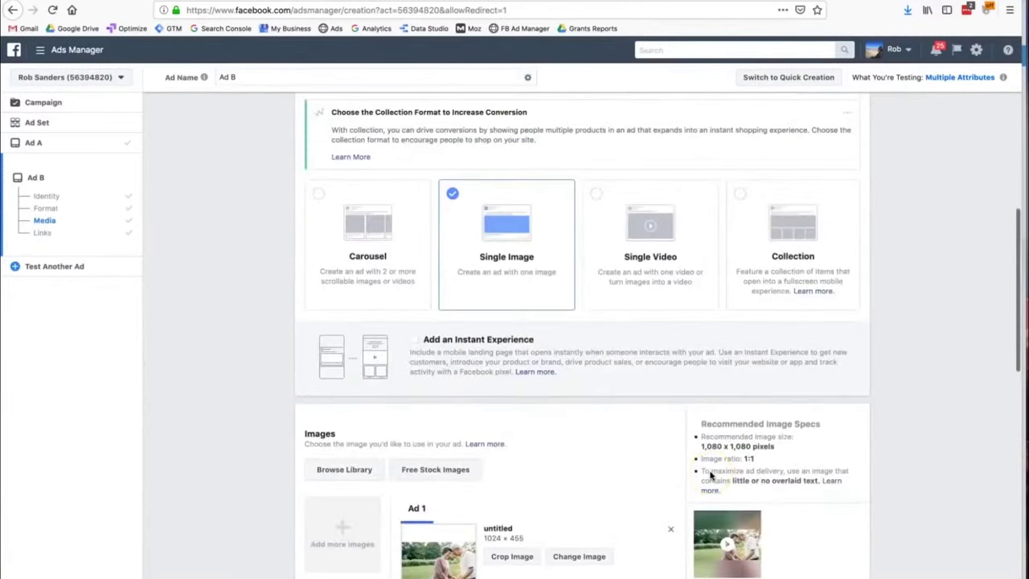
scroll(710, 475, up, 5)
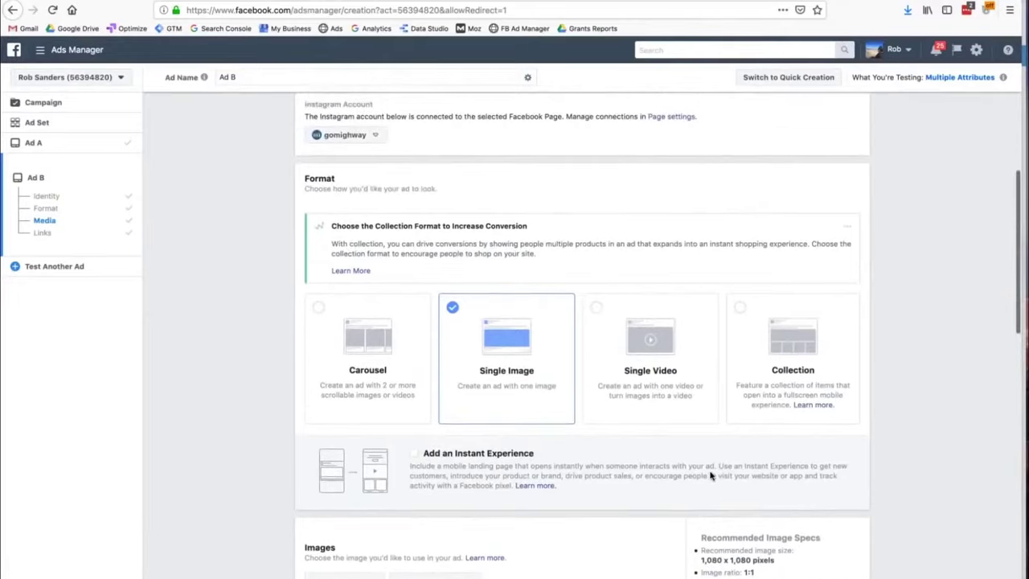